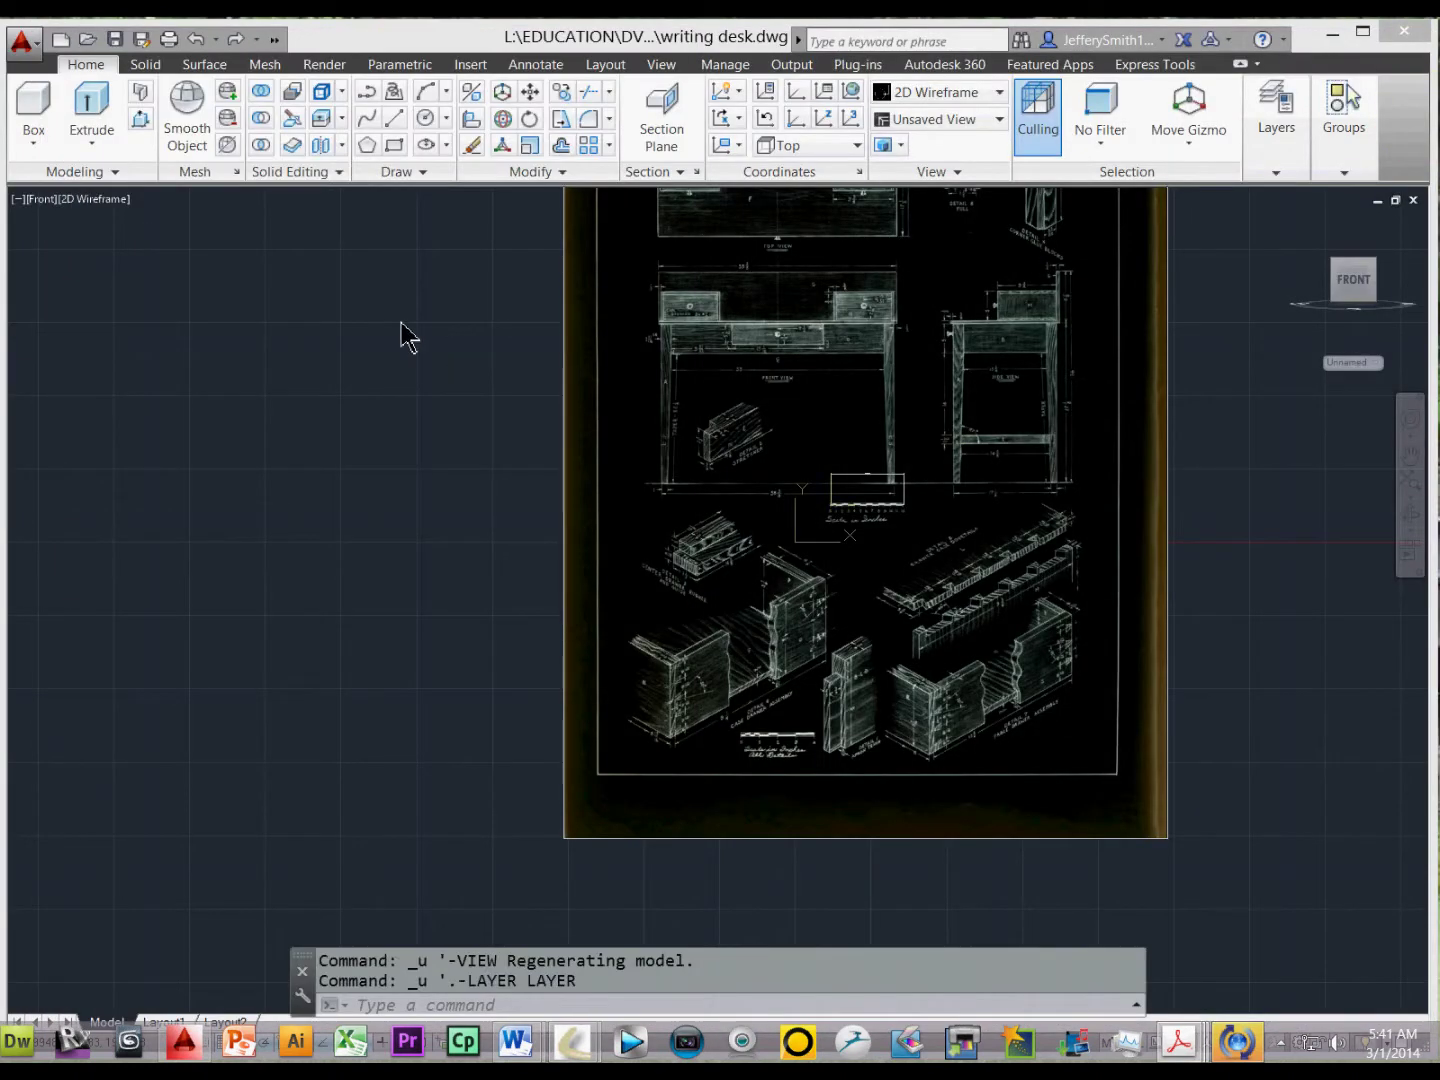
Step: Turn off the pdf layer to hide the desk plan underlay
type("laye")
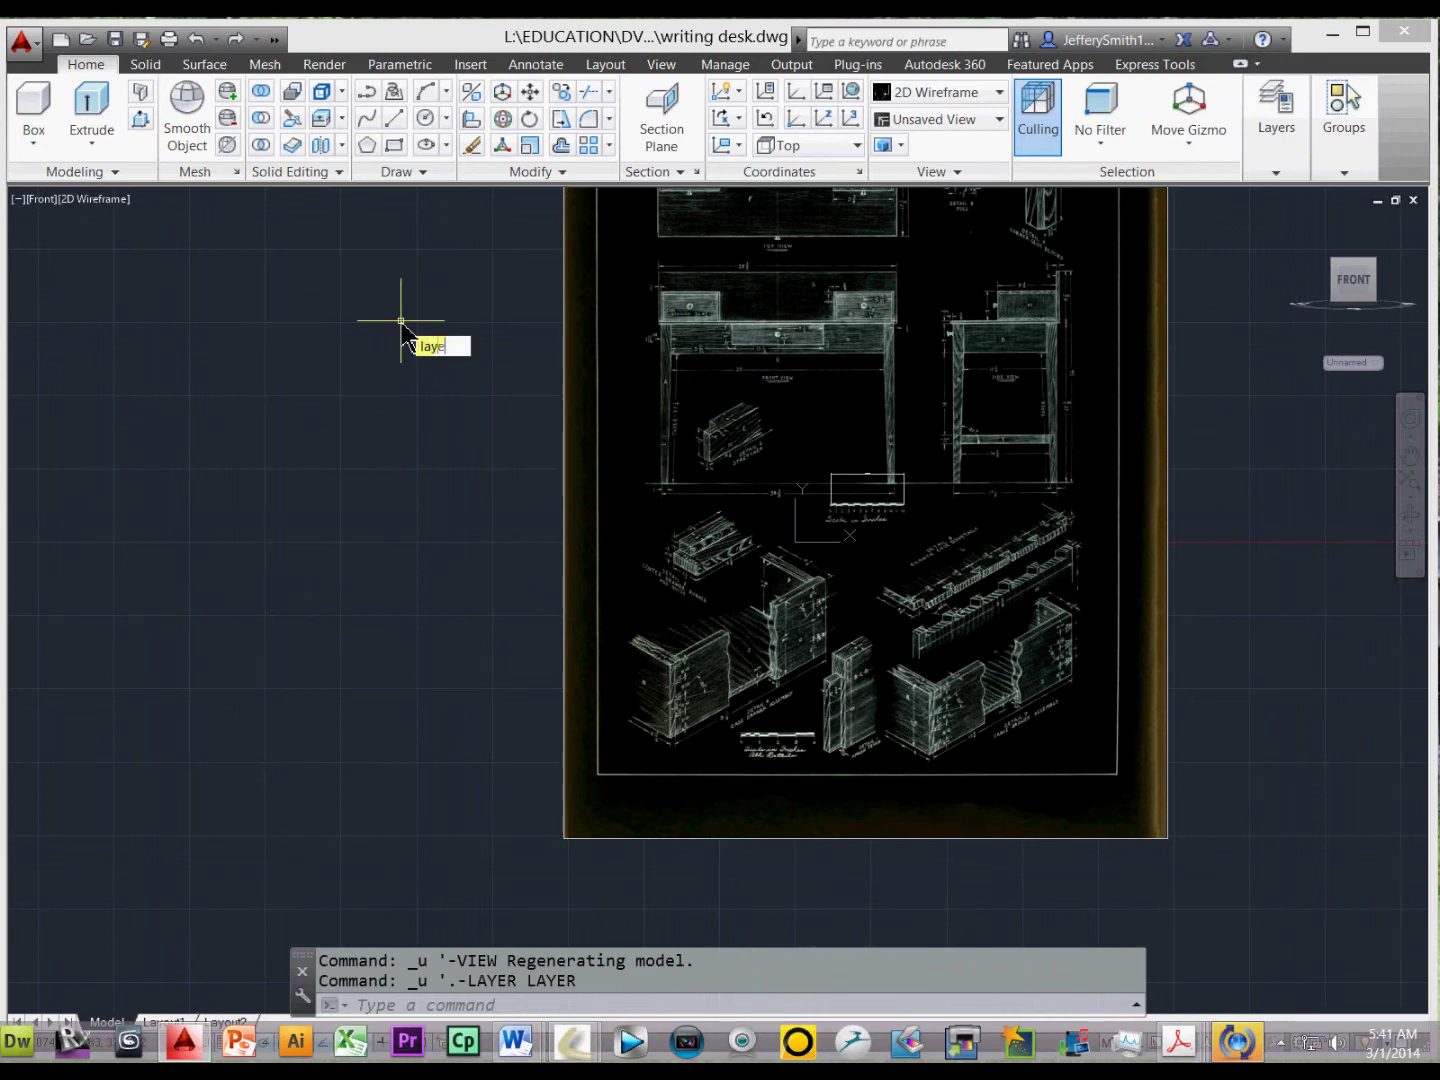
type("r")
key("Return")
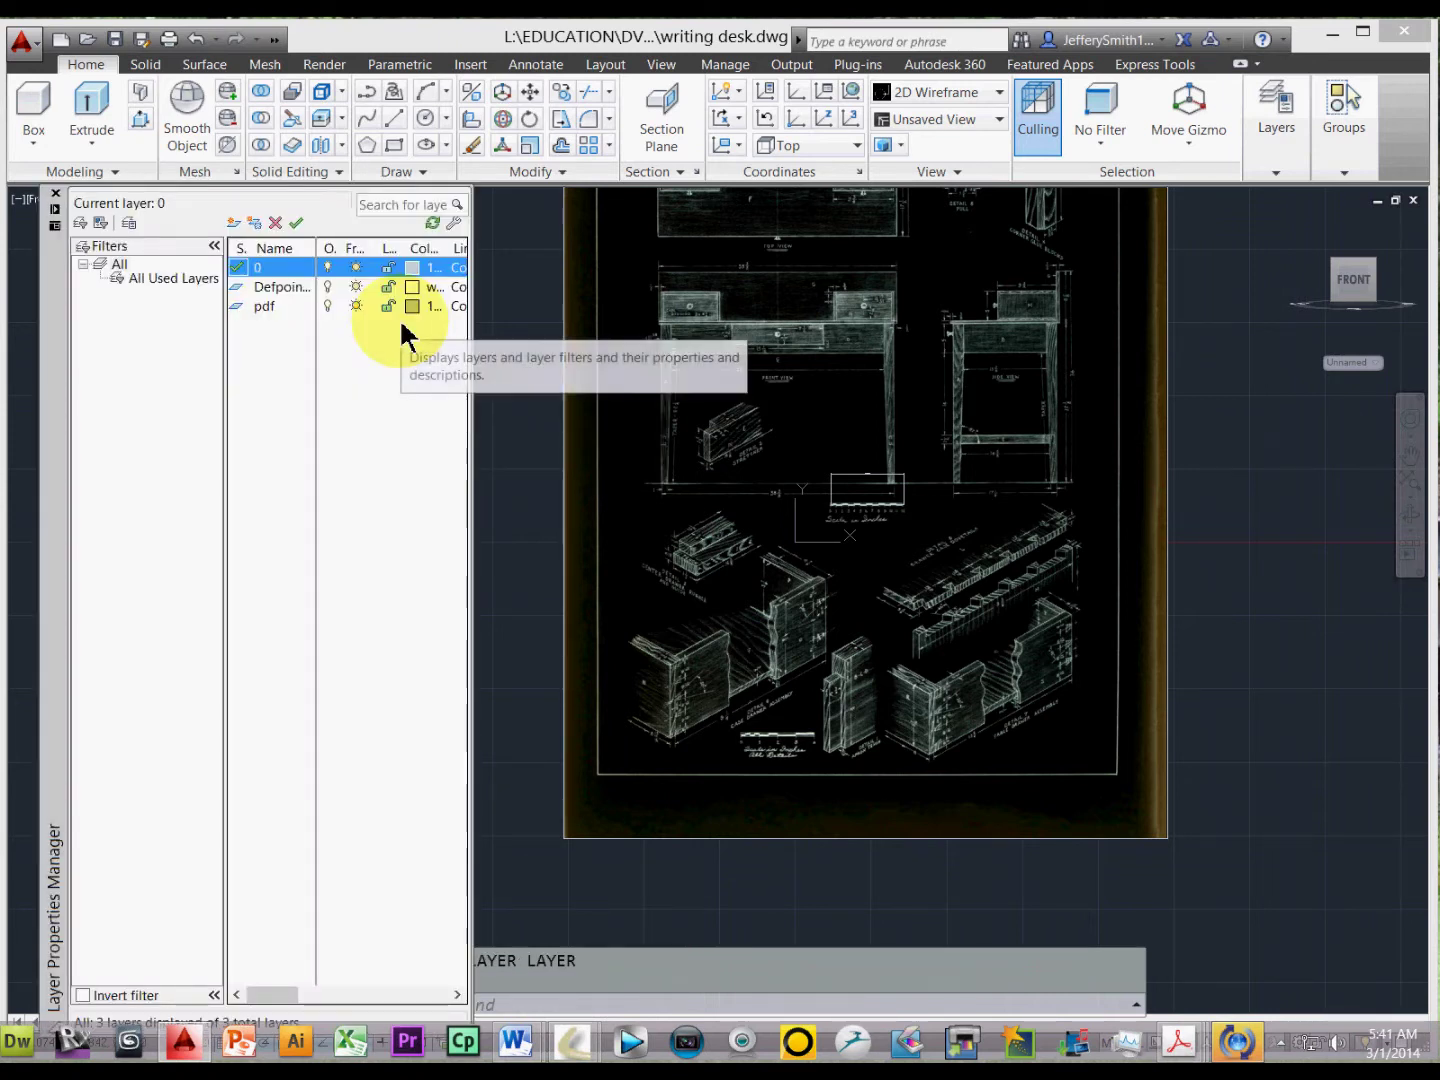
left_click(329, 304)
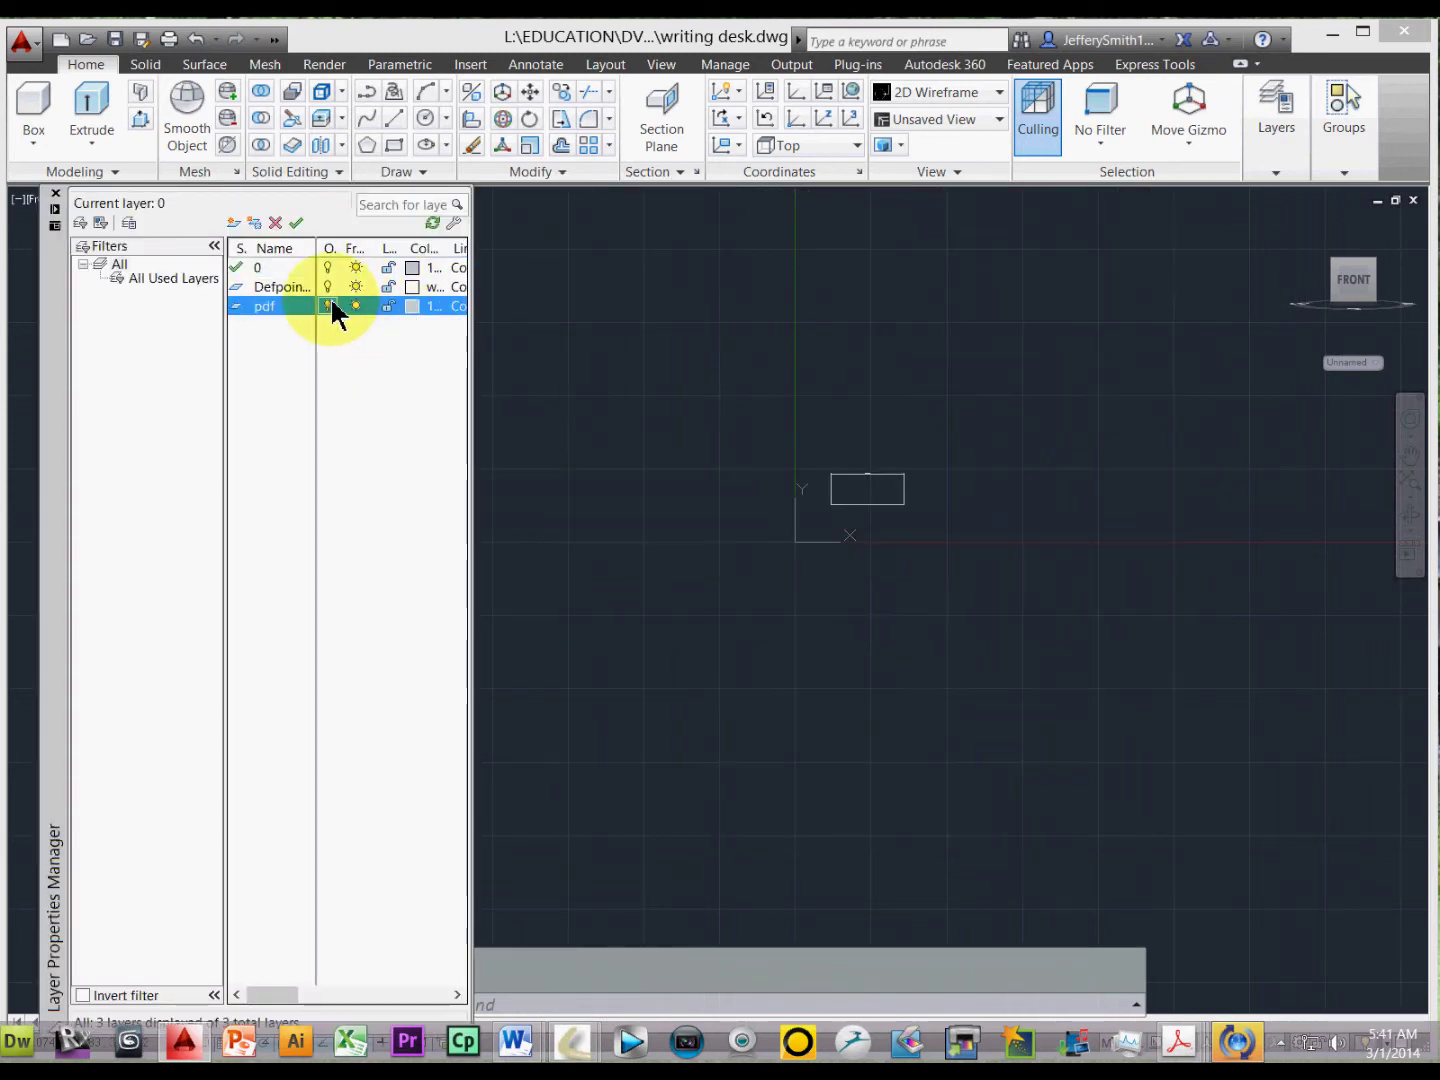
left_click(57, 193)
Step: Erase the leftover small rectangle and switch to the Top view
left_click(925, 506)
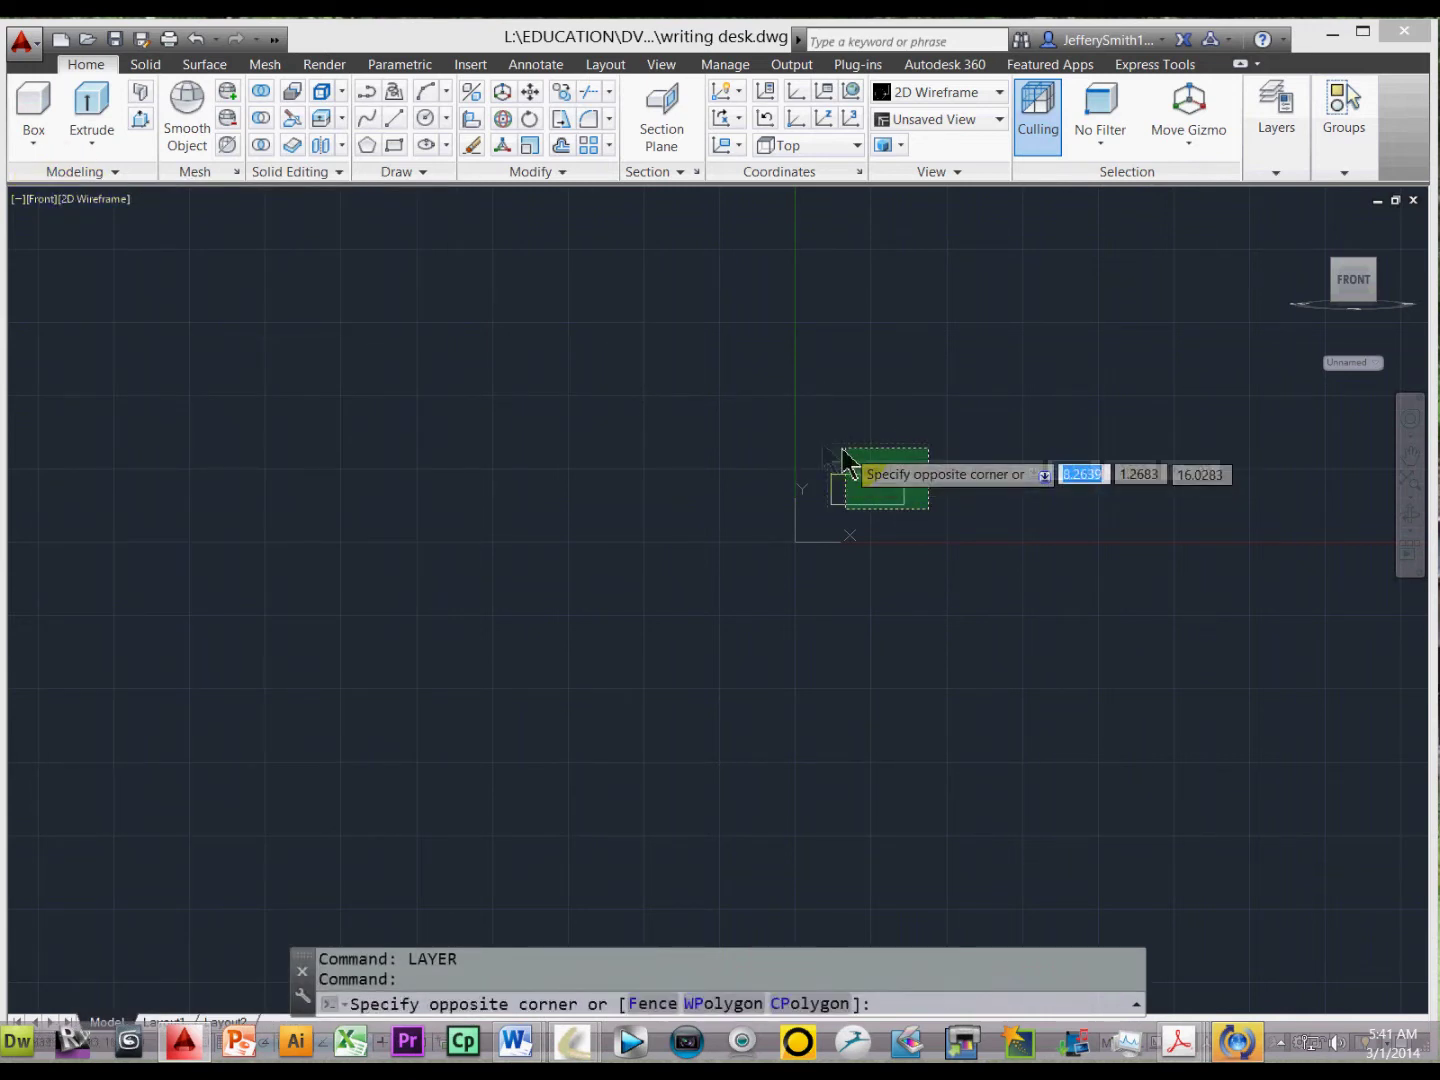
left_click(816, 439)
key("Delete")
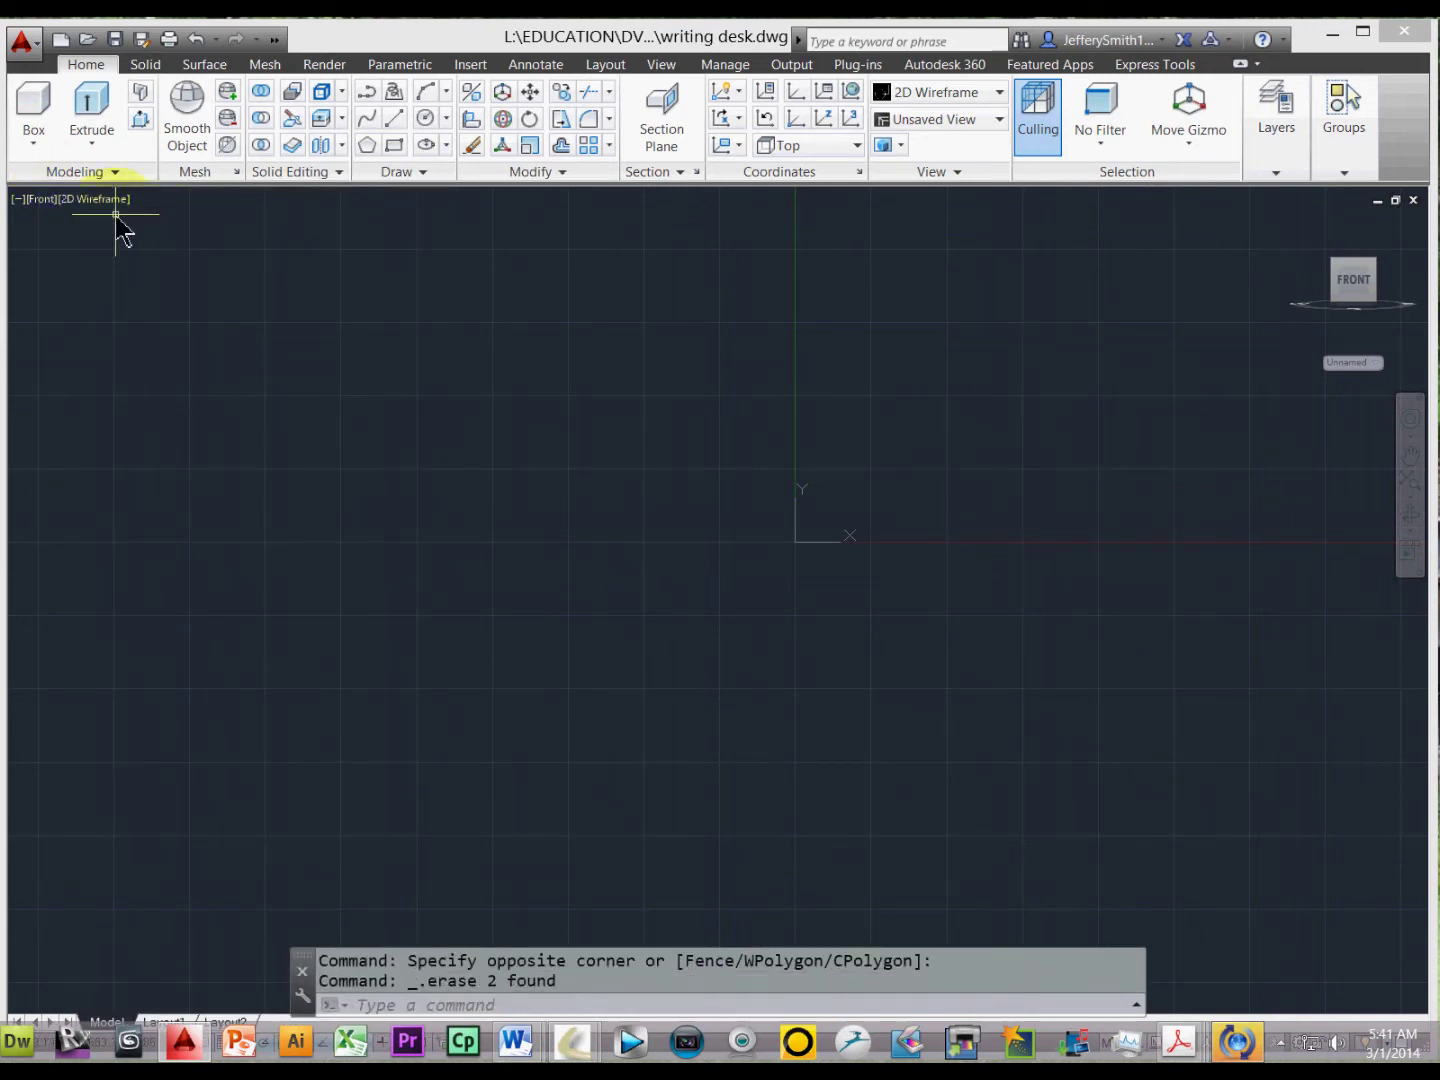
left_click(42, 199)
left_click(88, 247)
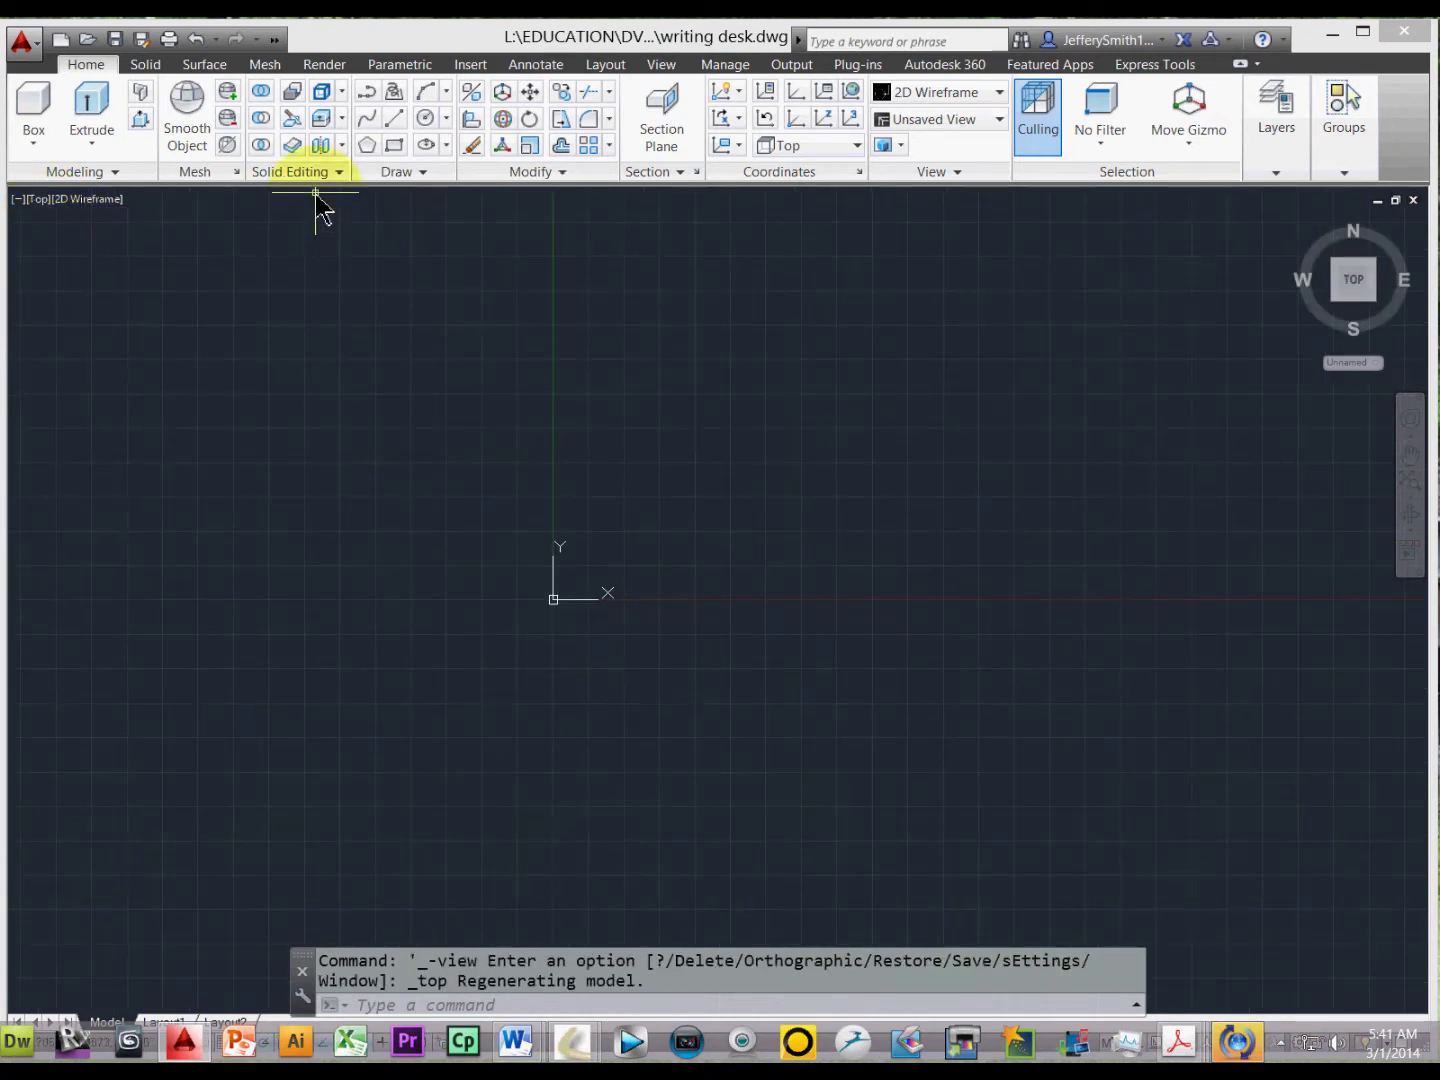
Step: Draw a 1×1 square from 0,0 to 1,1
left_click(396, 148)
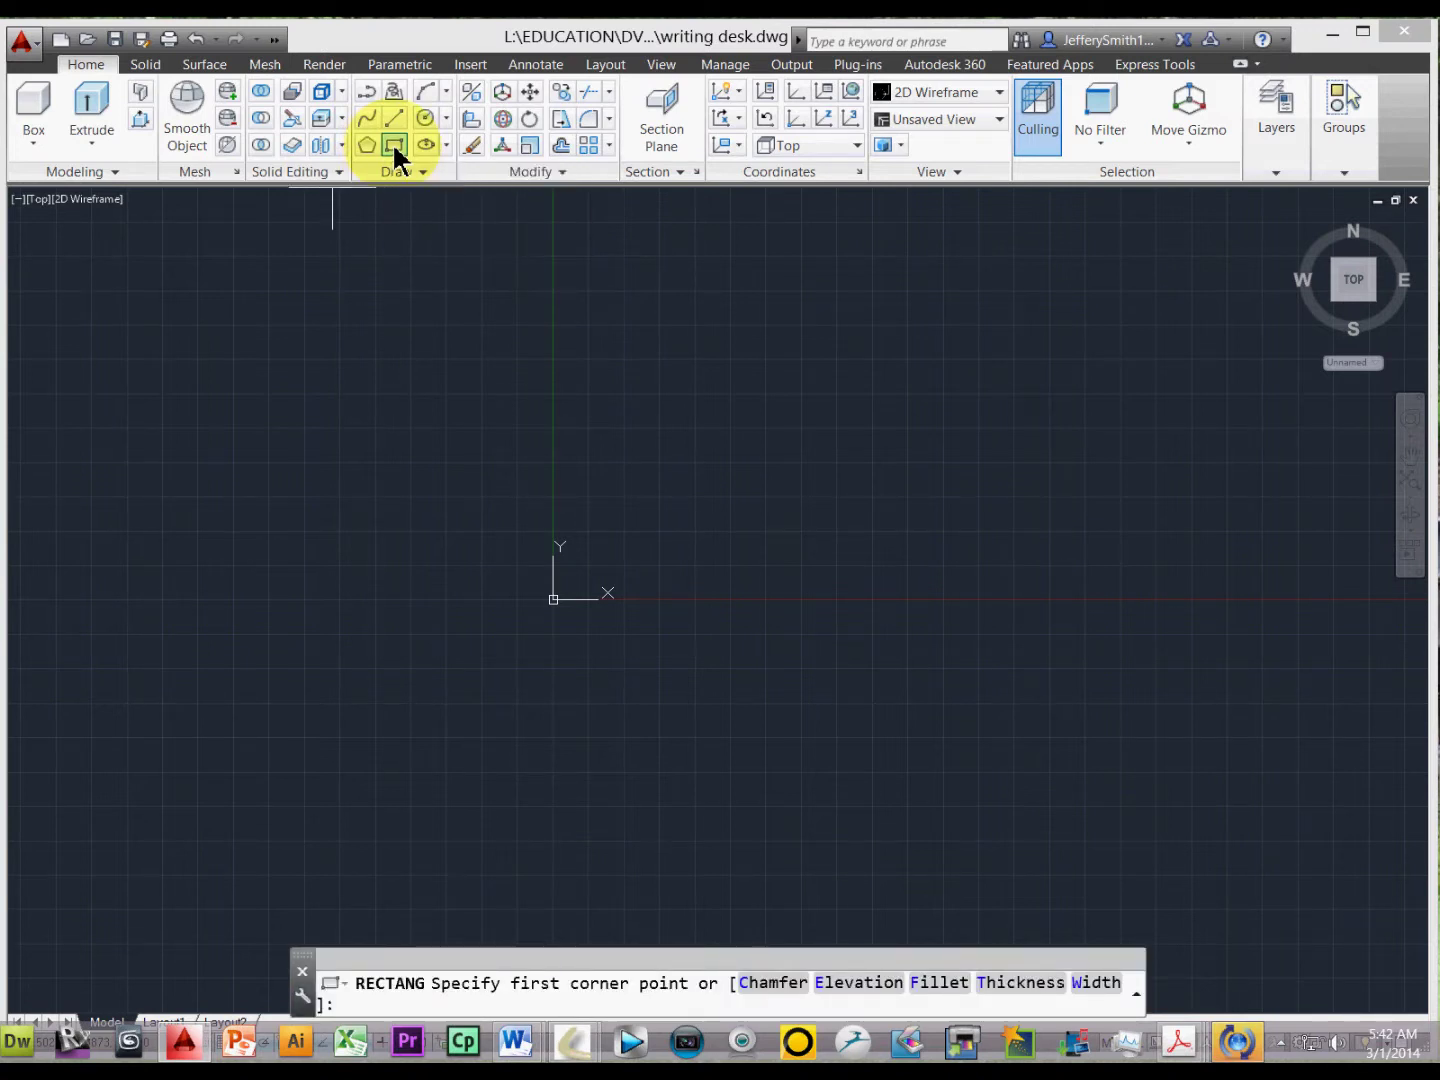
type("0,0")
key("Return")
type("1,")
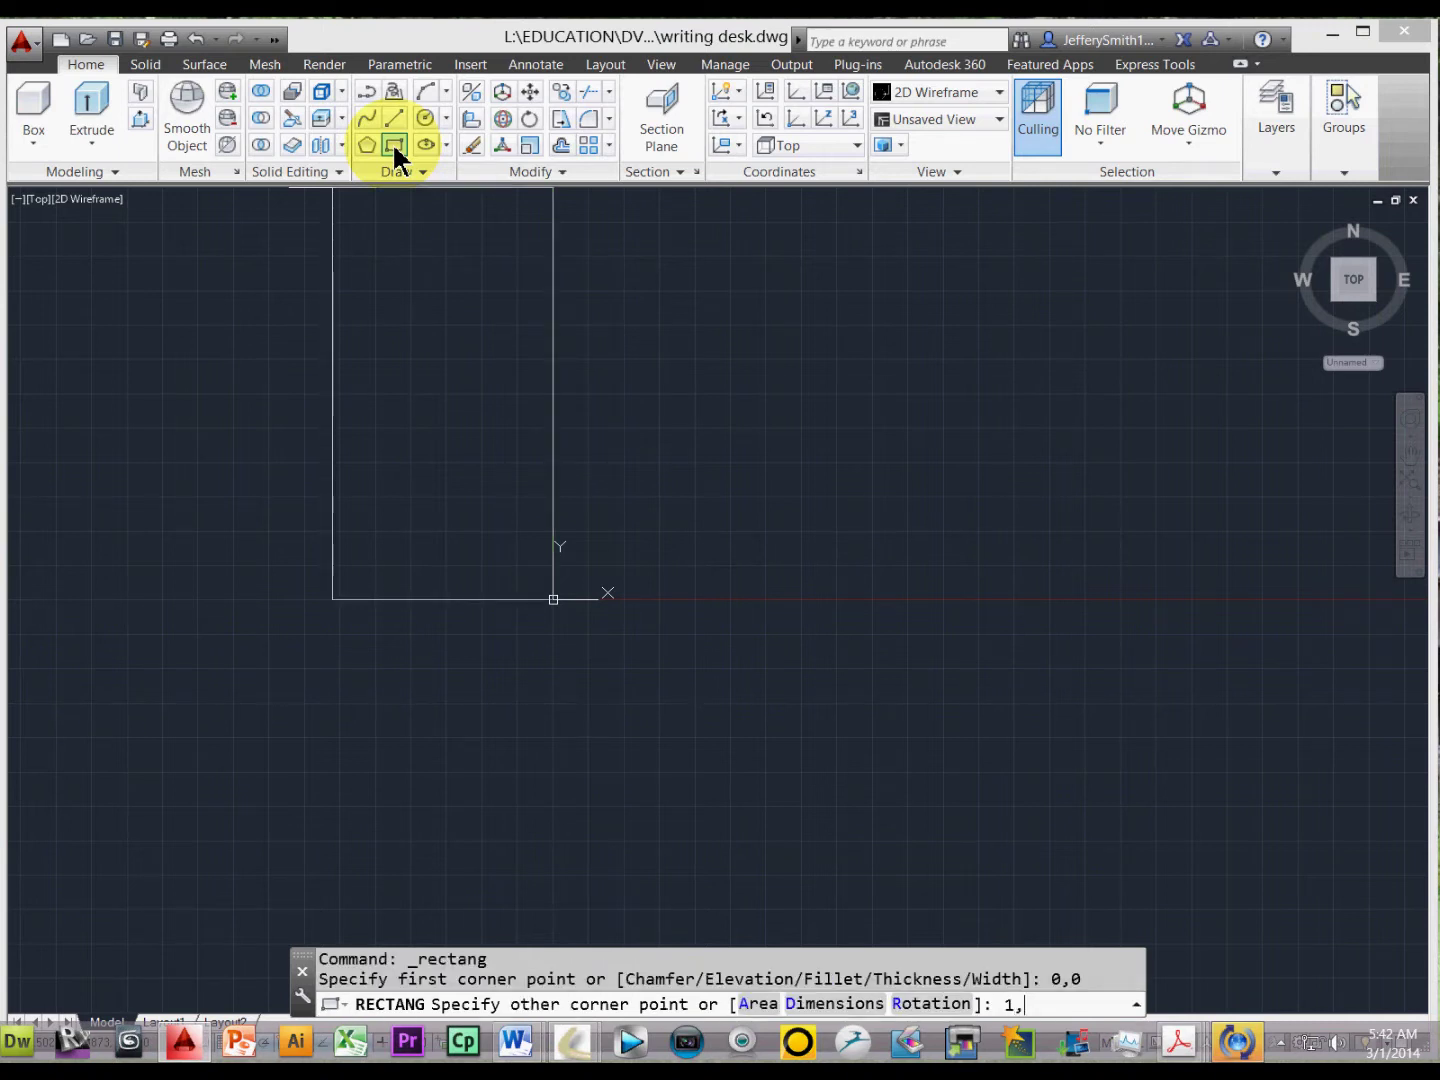
type("1")
key("Return")
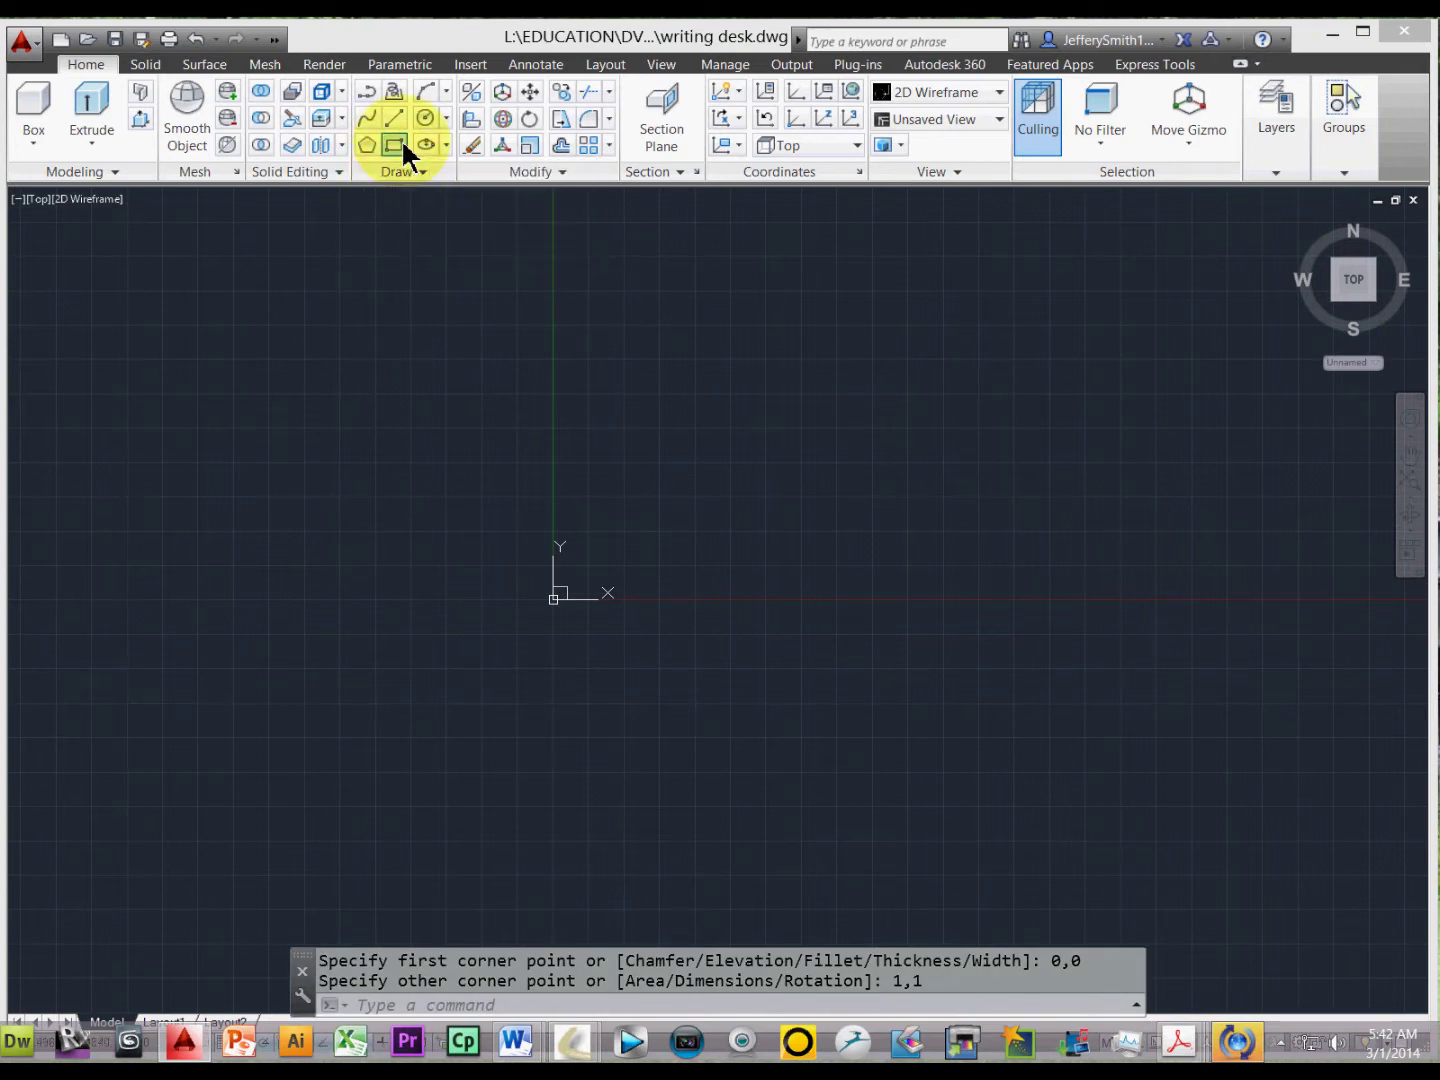
Step: Draw a 1.6875×1.6875 square with its corner at the origin
left_click(394, 146)
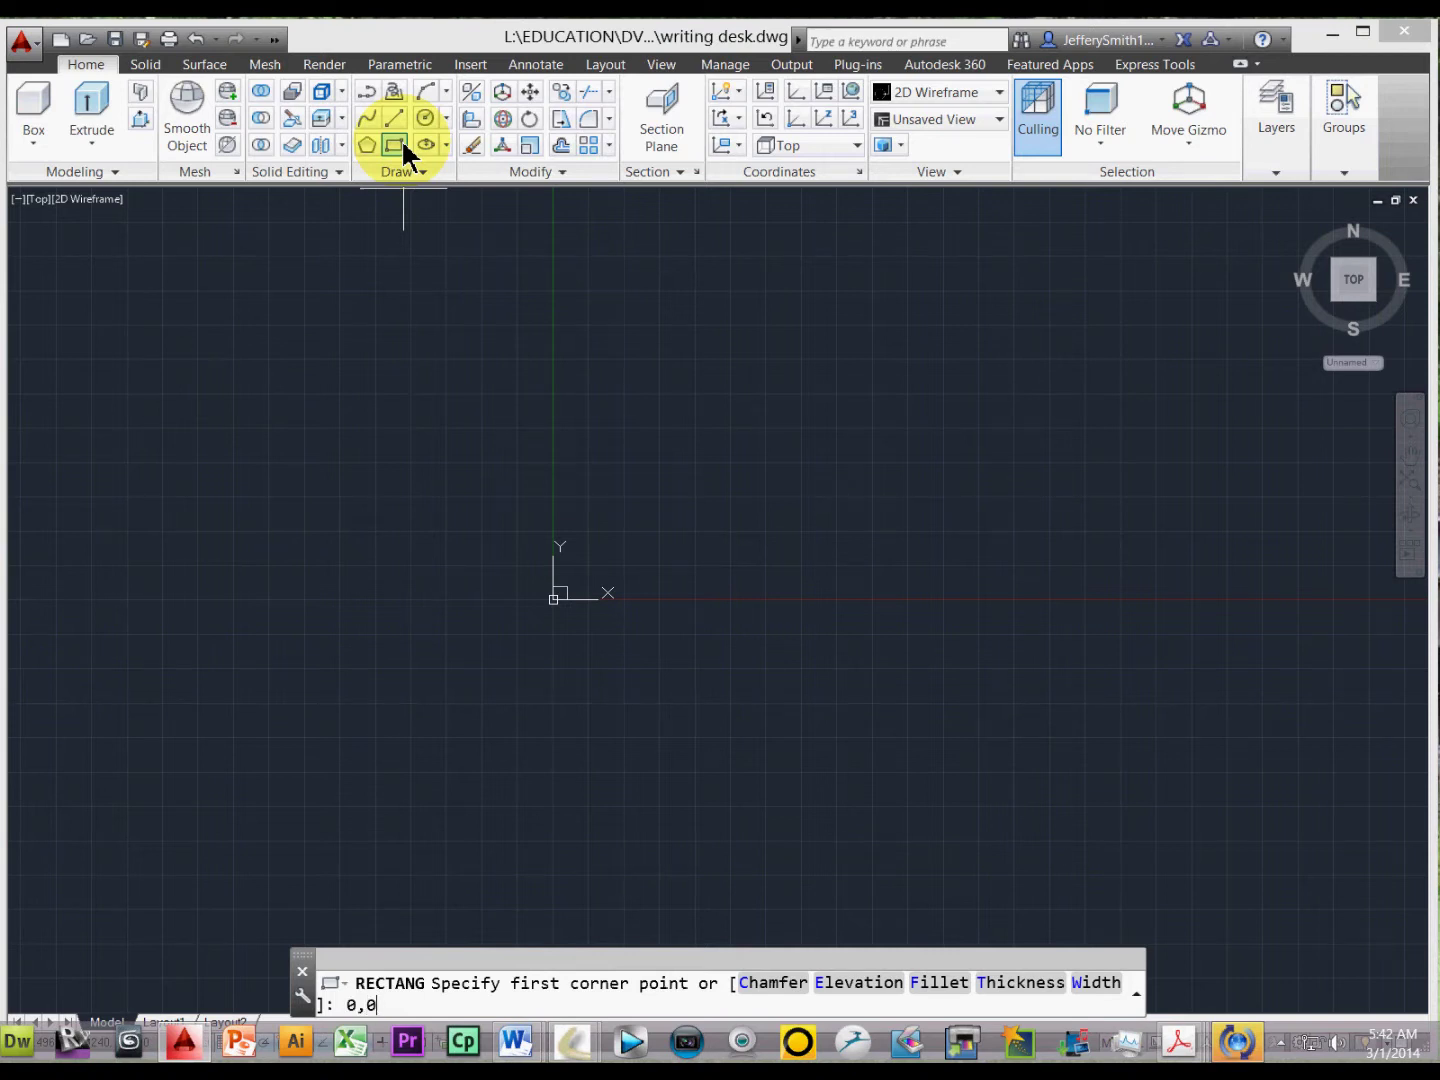
key("Return")
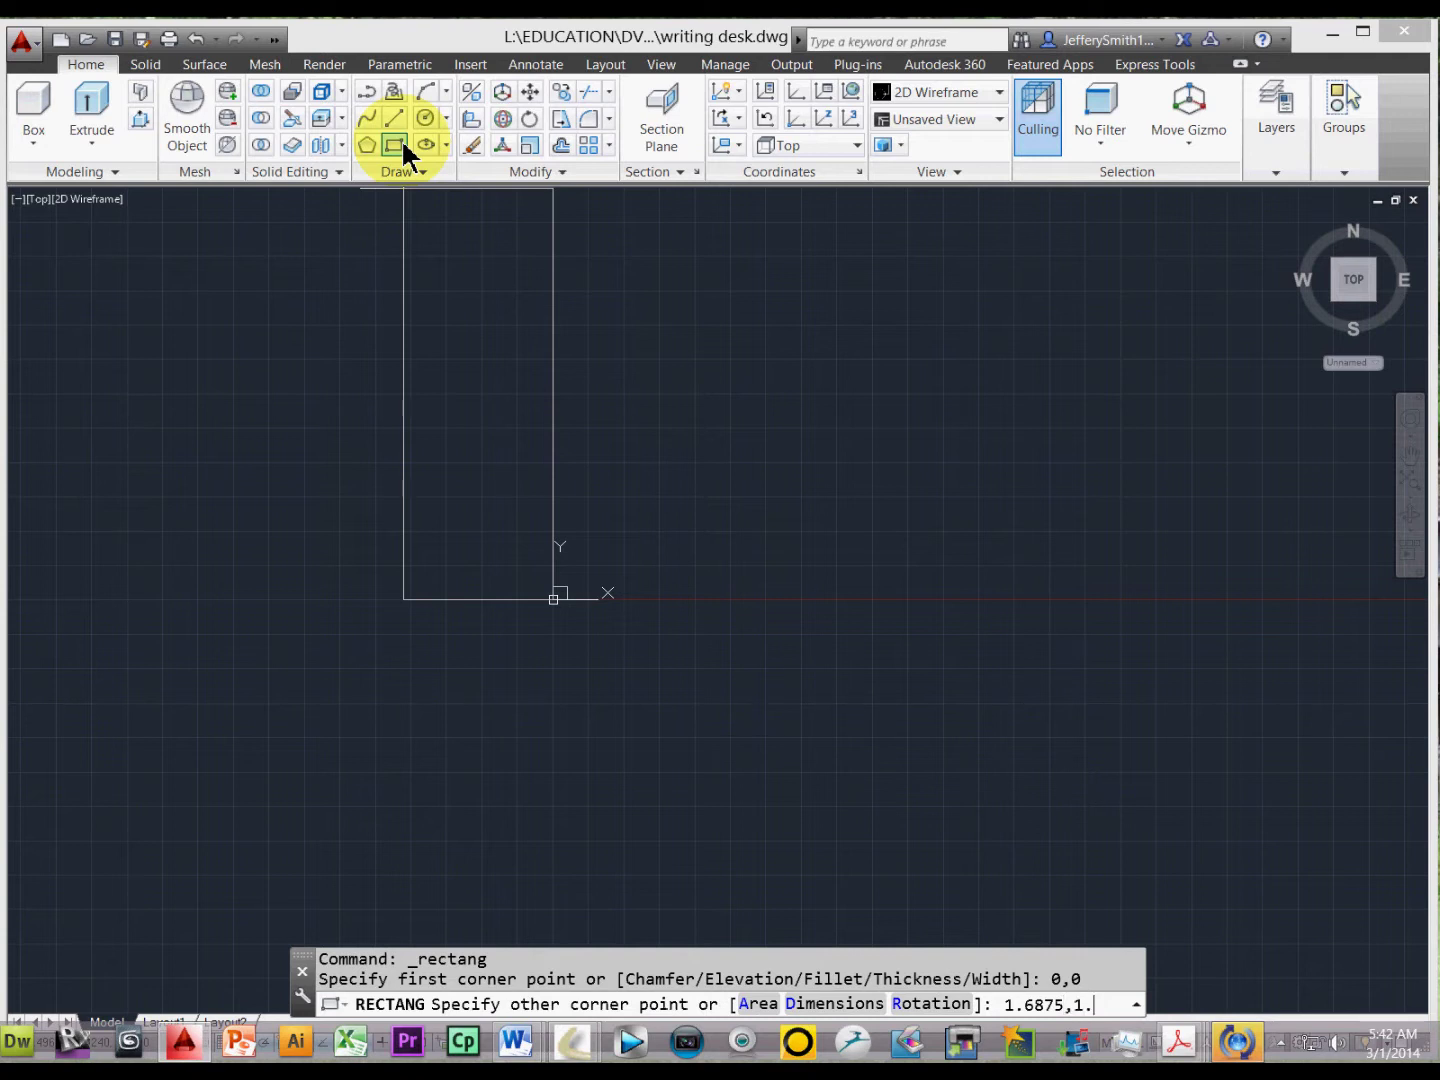
type("5")
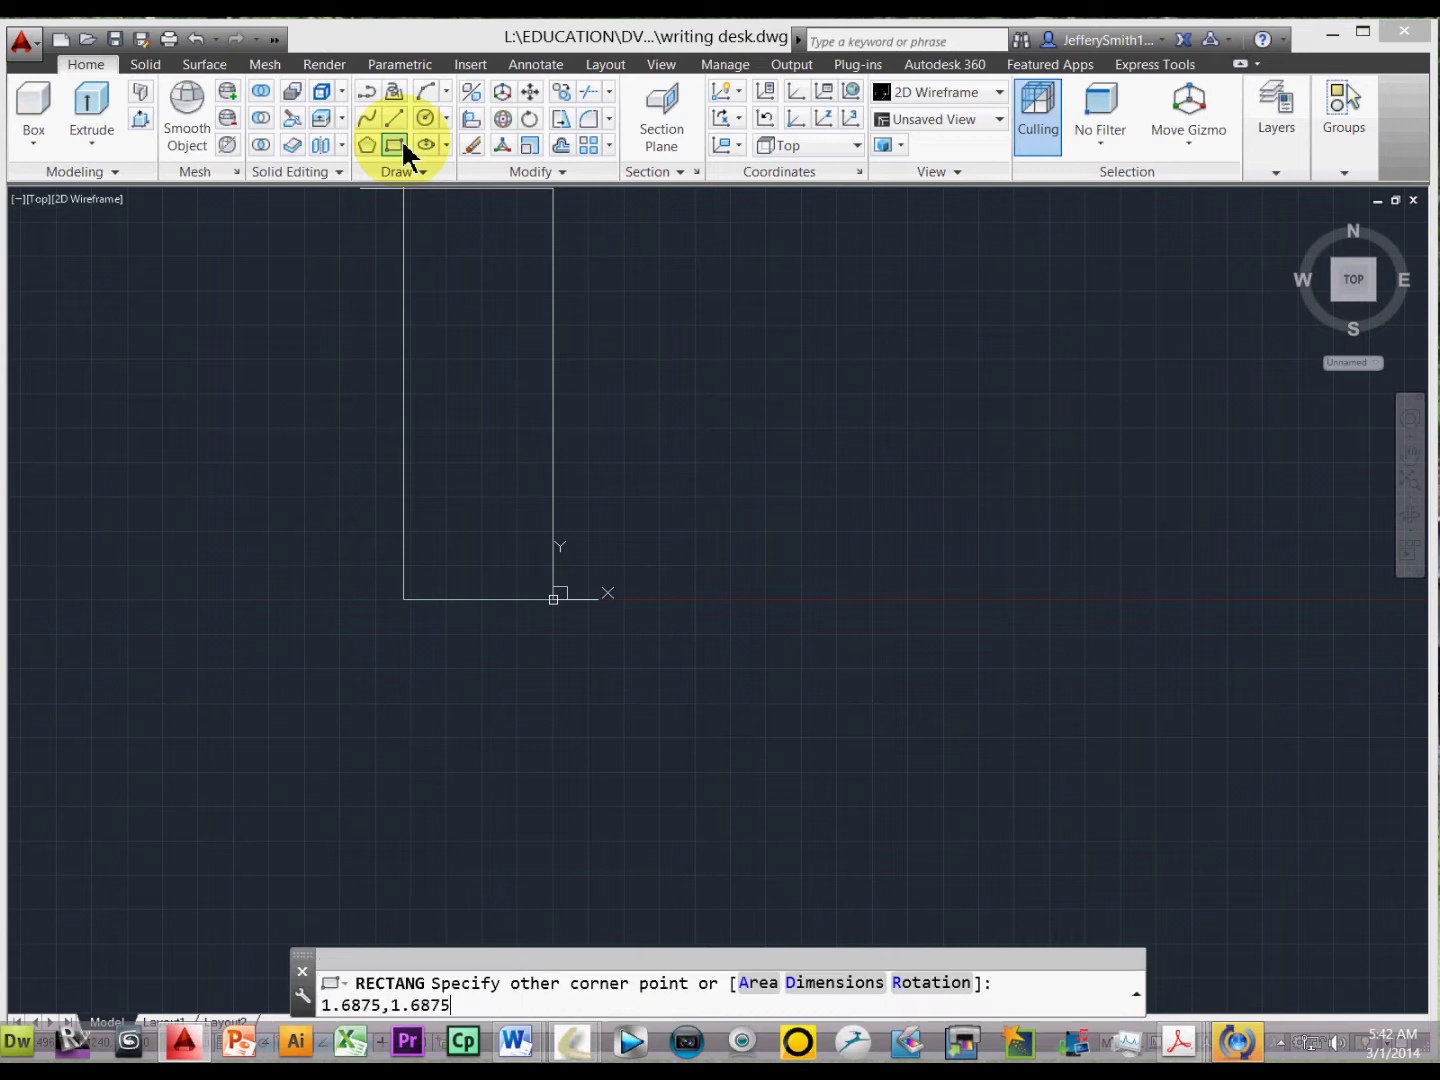
key("Return")
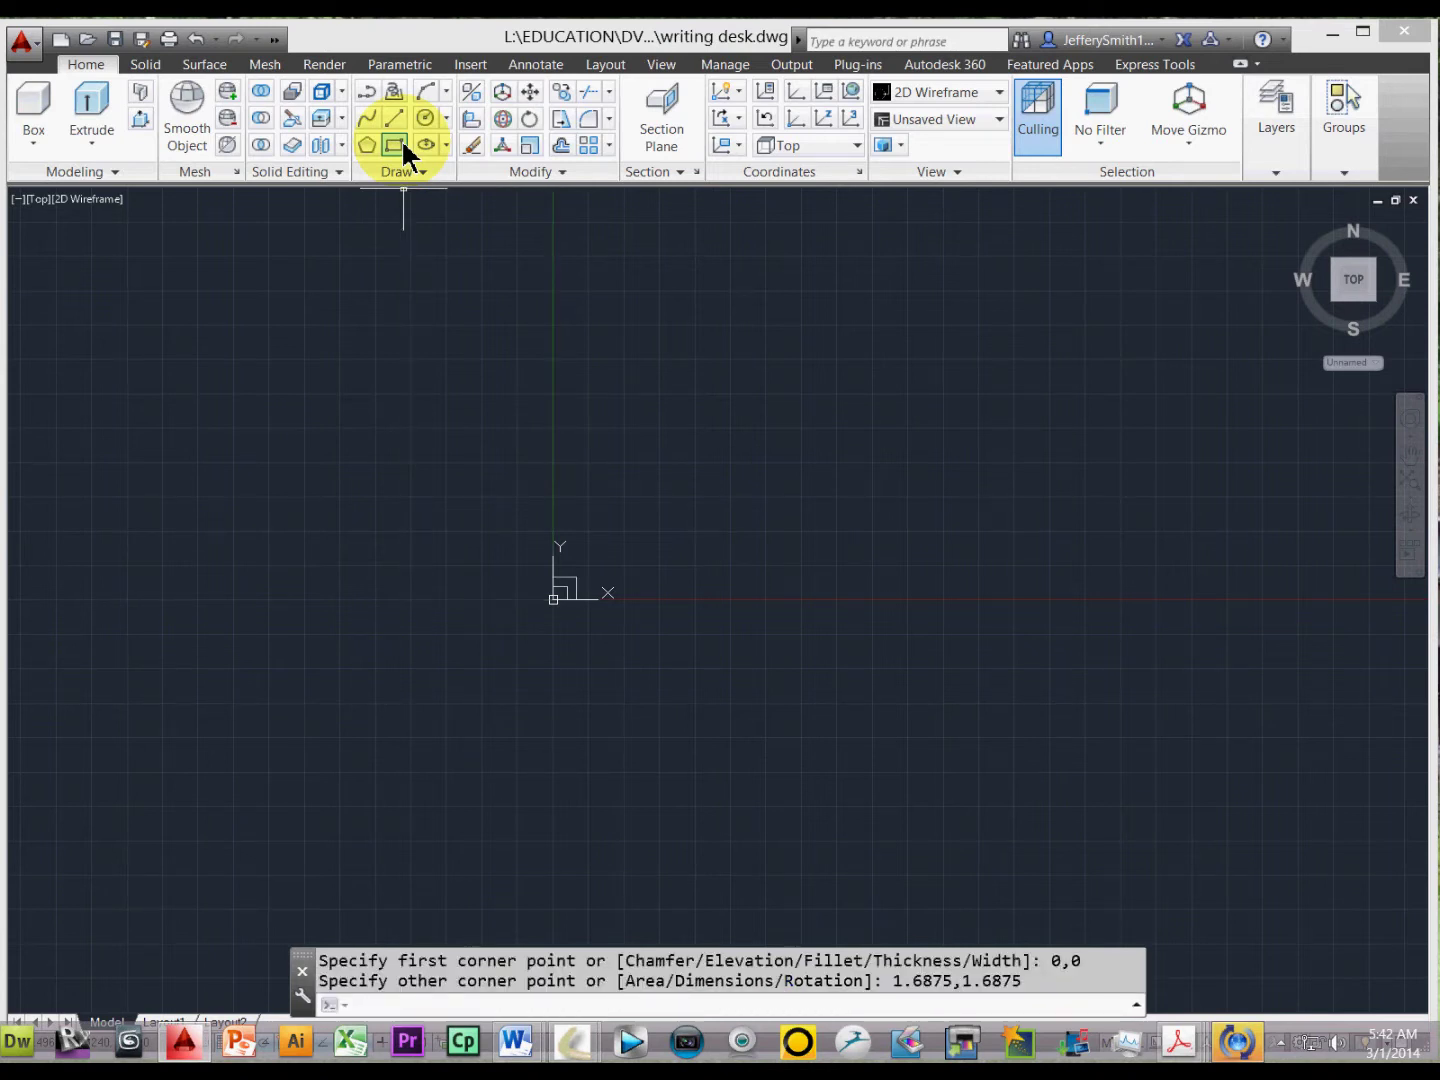
Step: Switch to the SW Isometric view and zoom in
left_click(37, 200)
left_click(111, 375)
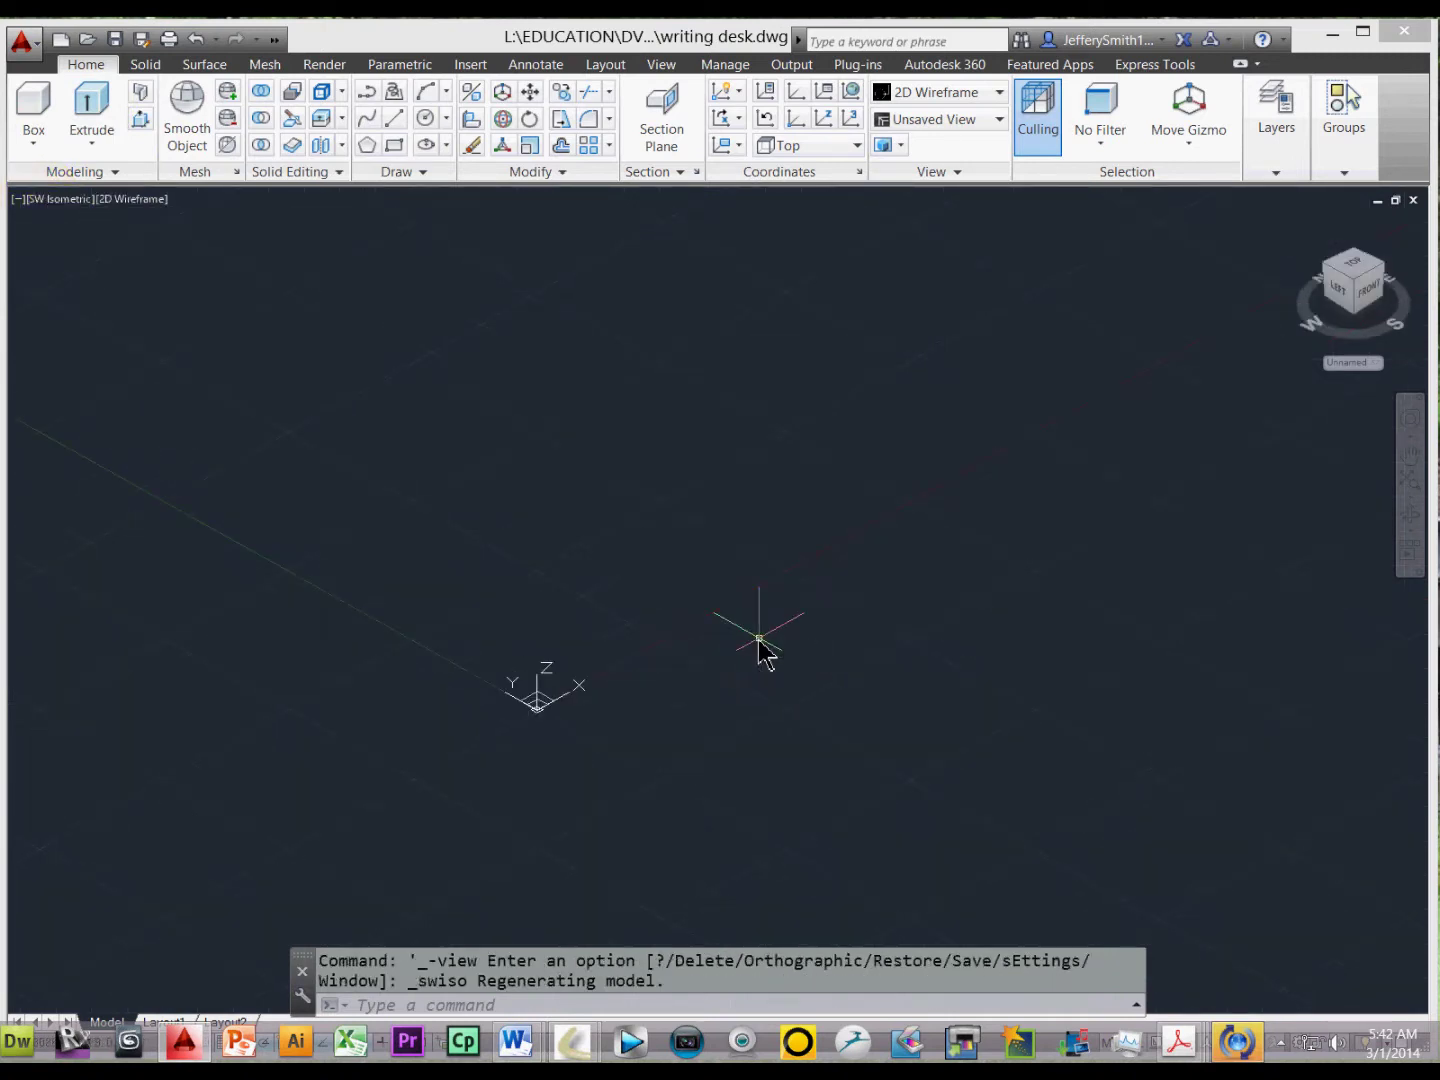
scroll(640, 492, "up", 2)
left_click(422, 168)
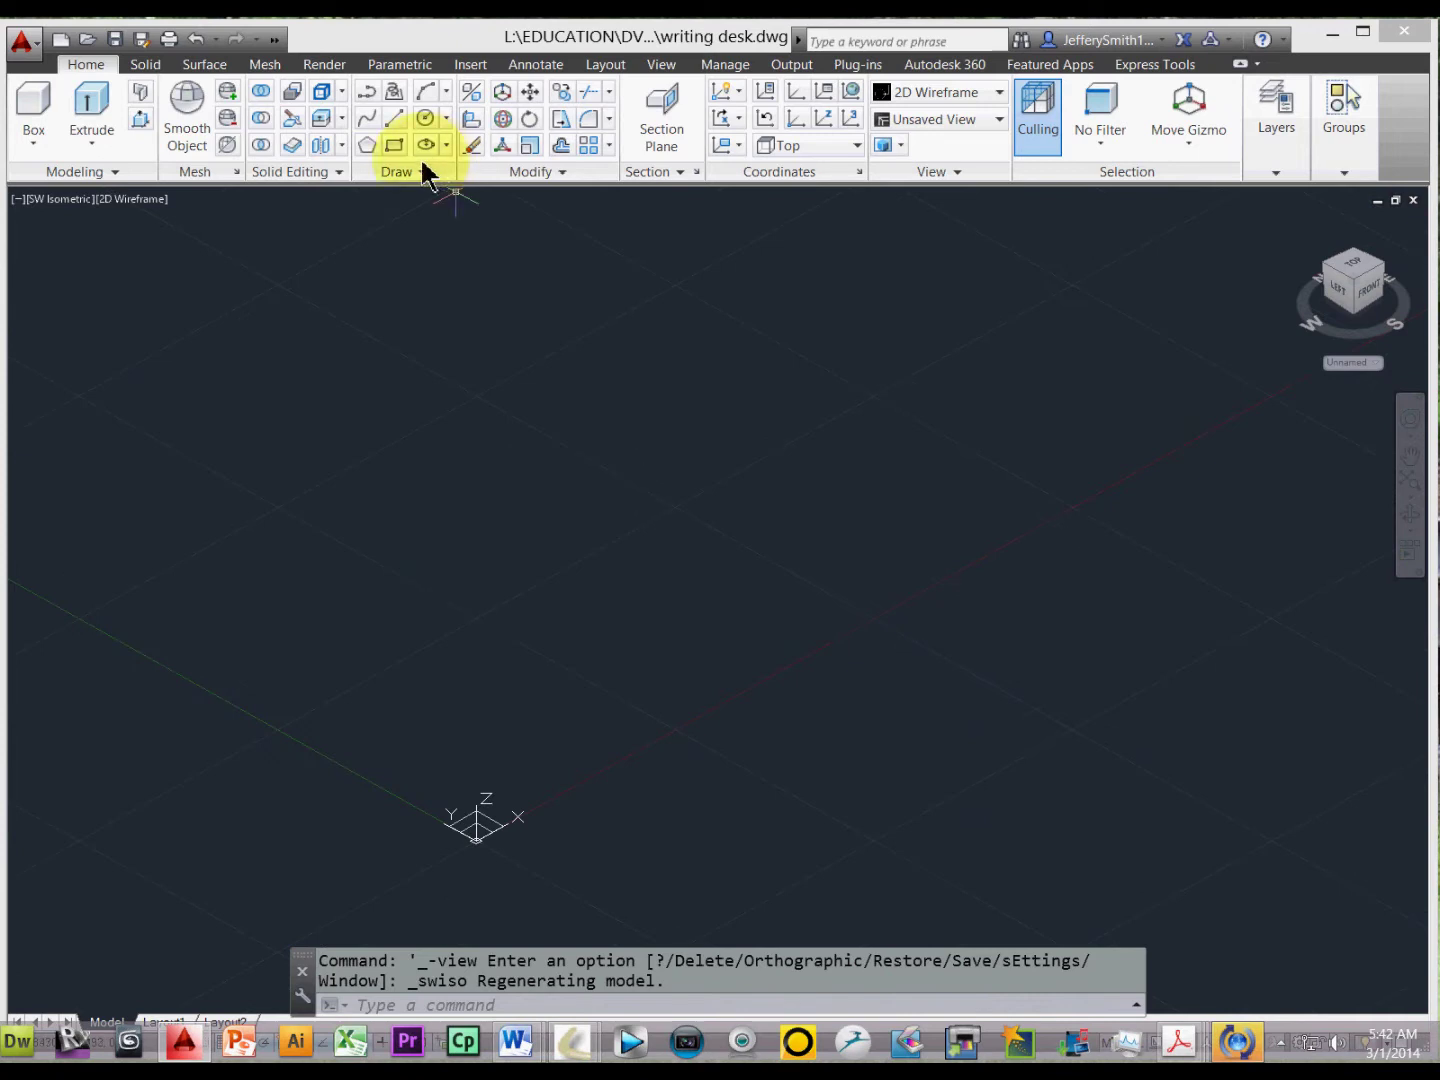
Step: Draw a 27.125-unit vertical line up from the origin
left_click(401, 121)
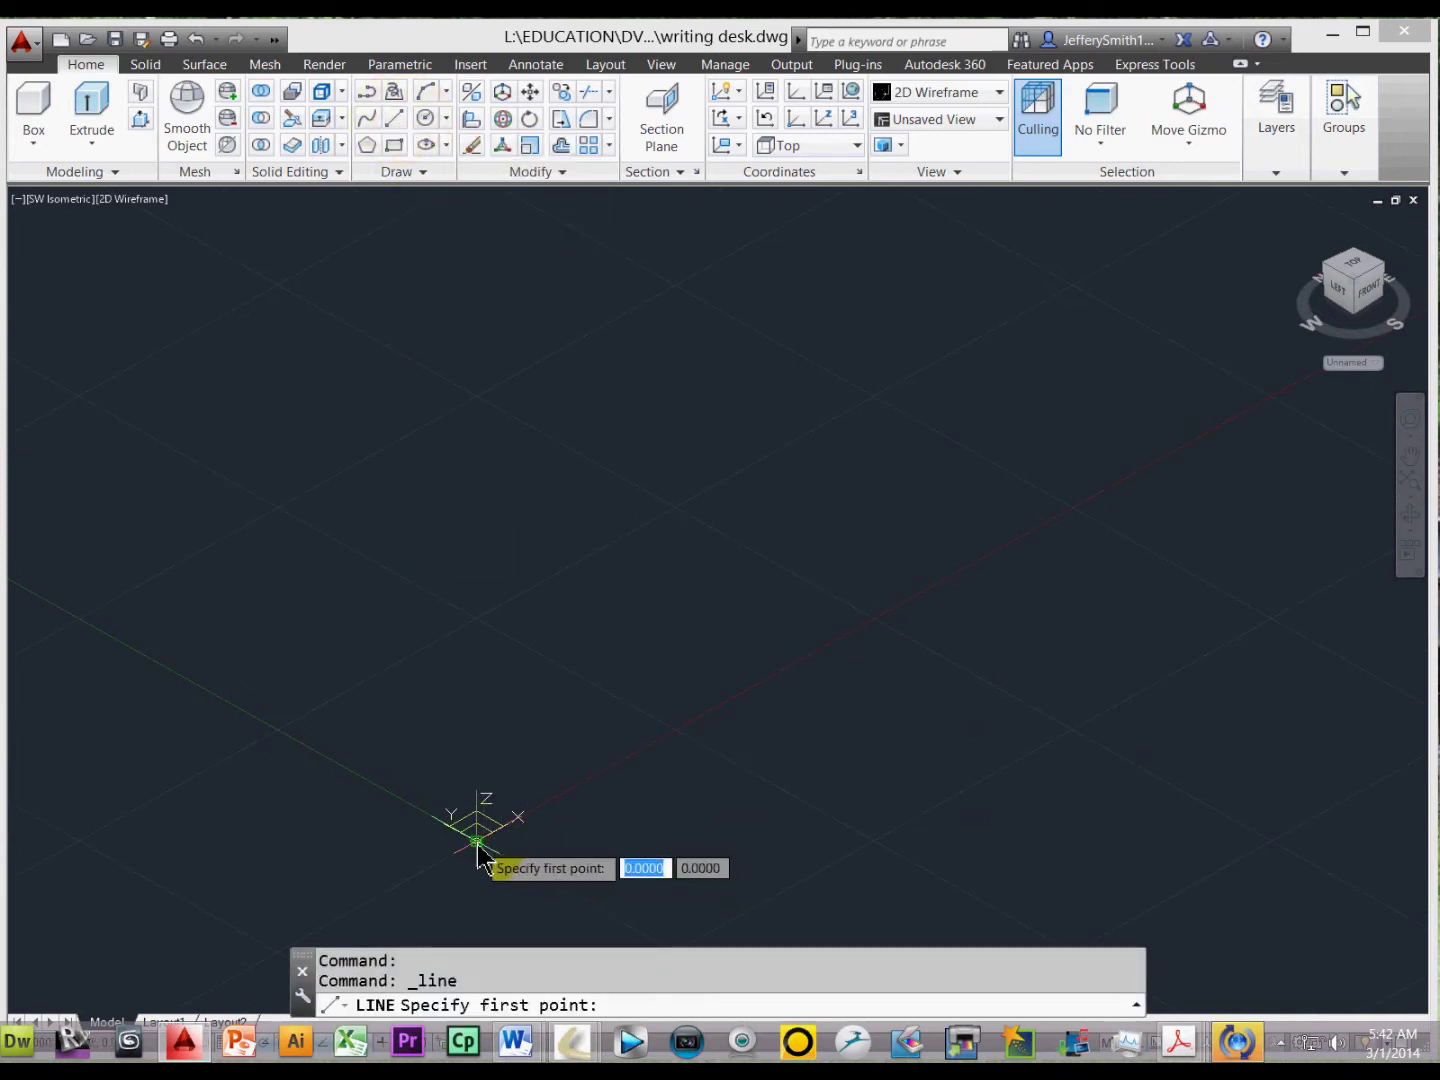
left_click(478, 843)
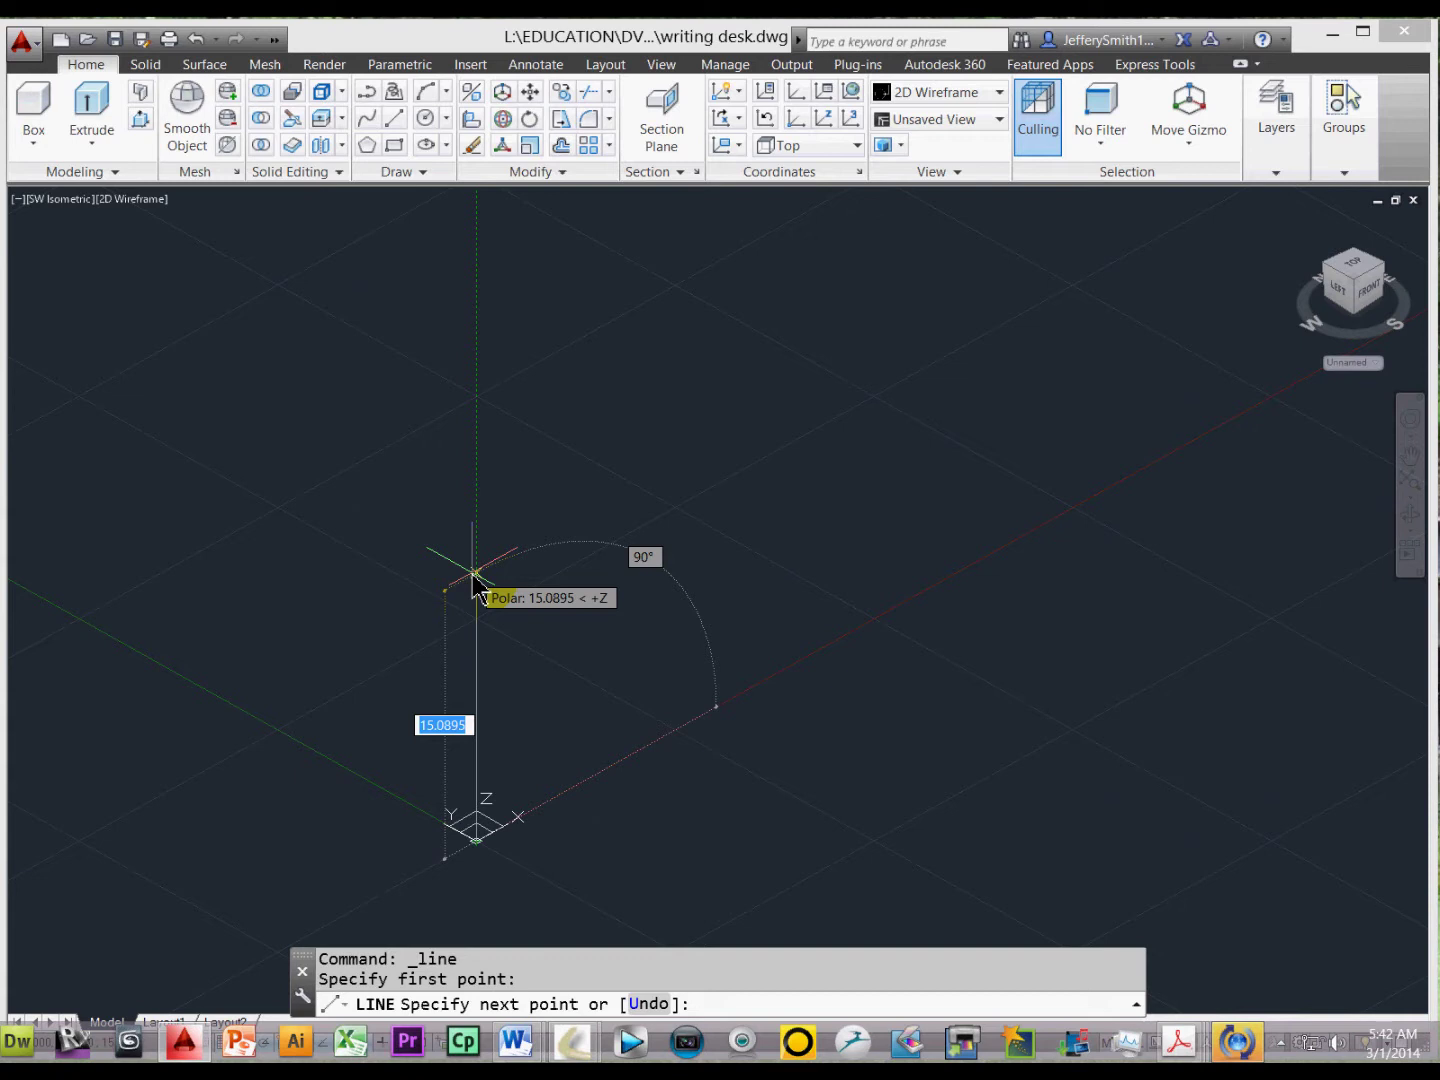
type("27.125")
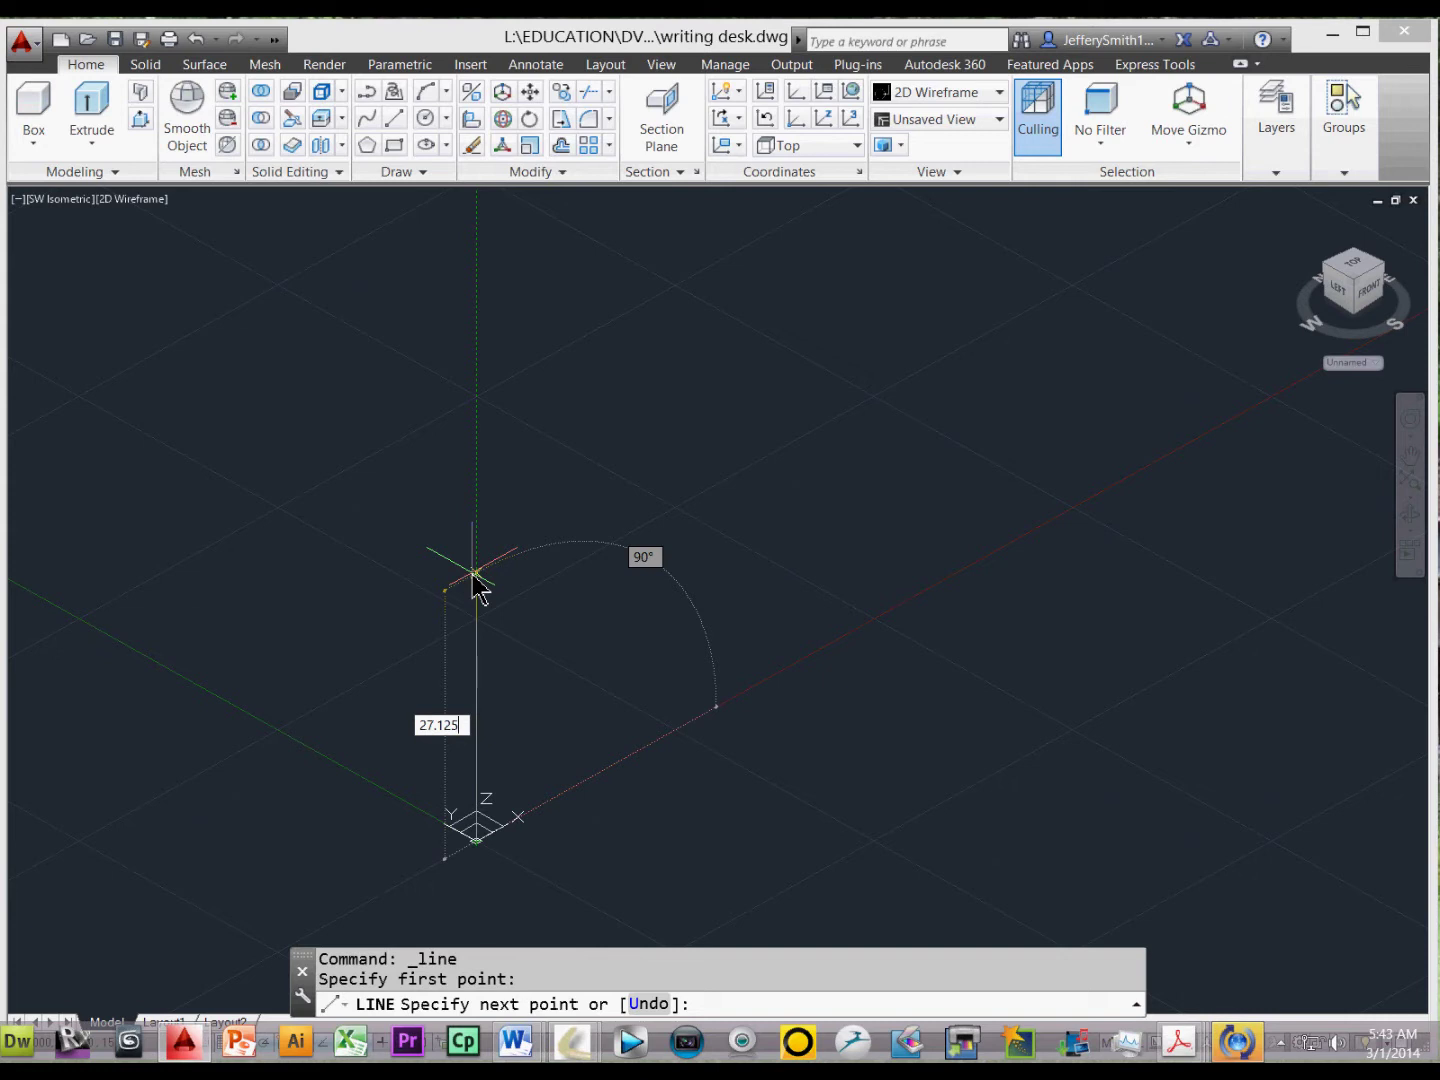
key("Return")
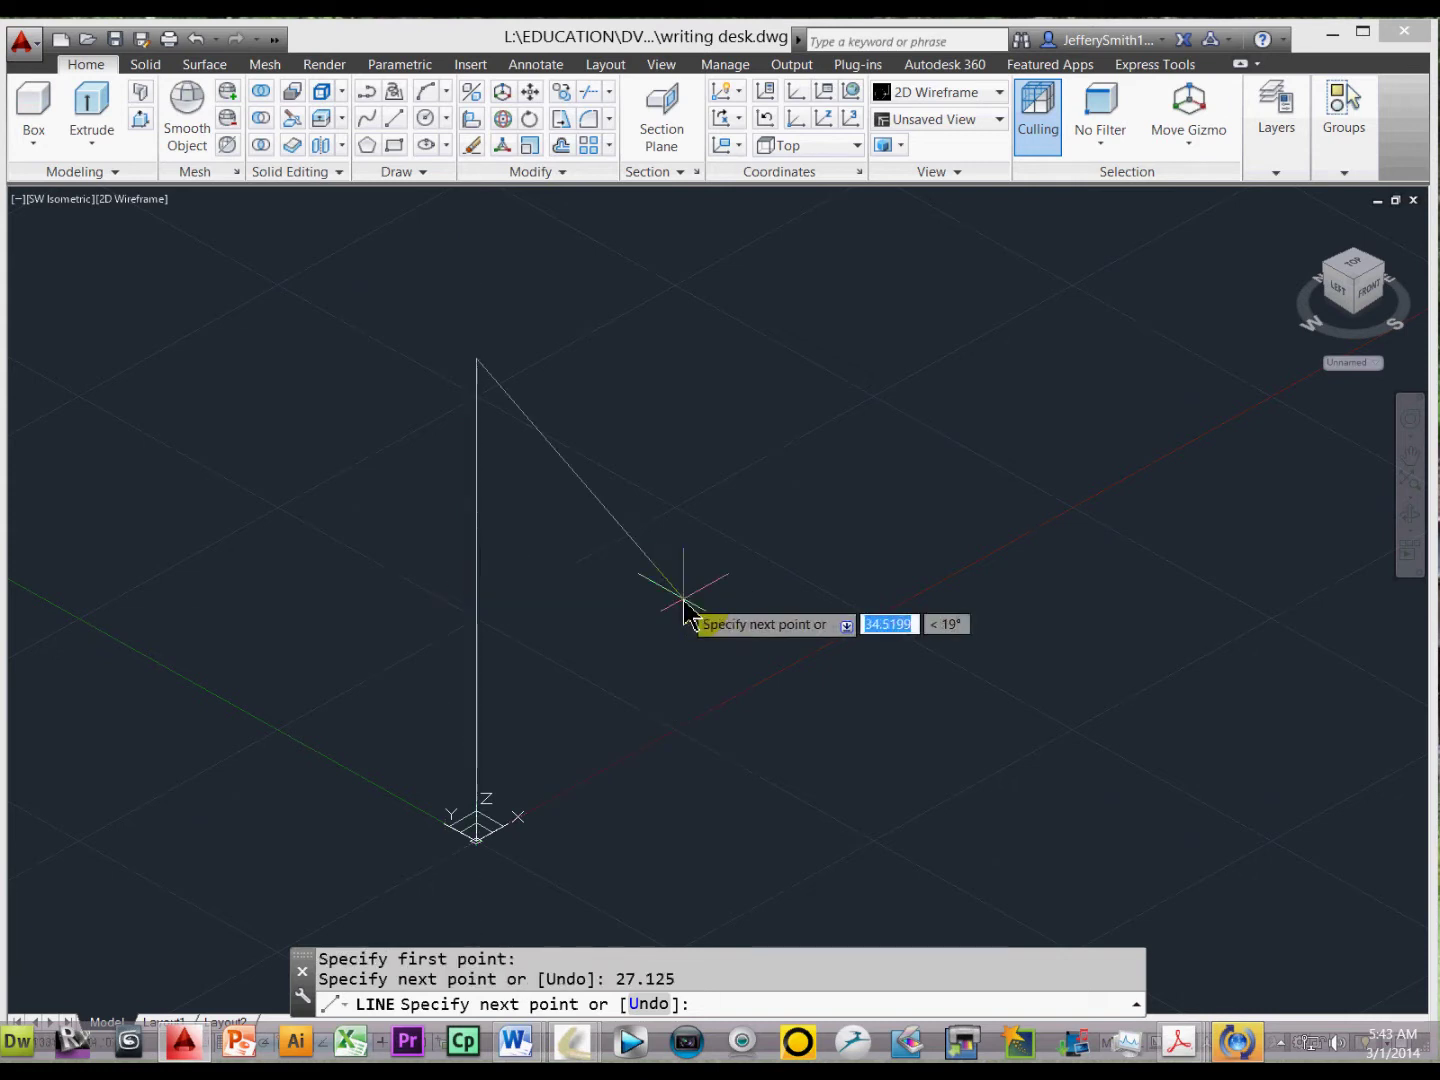
key("Escape")
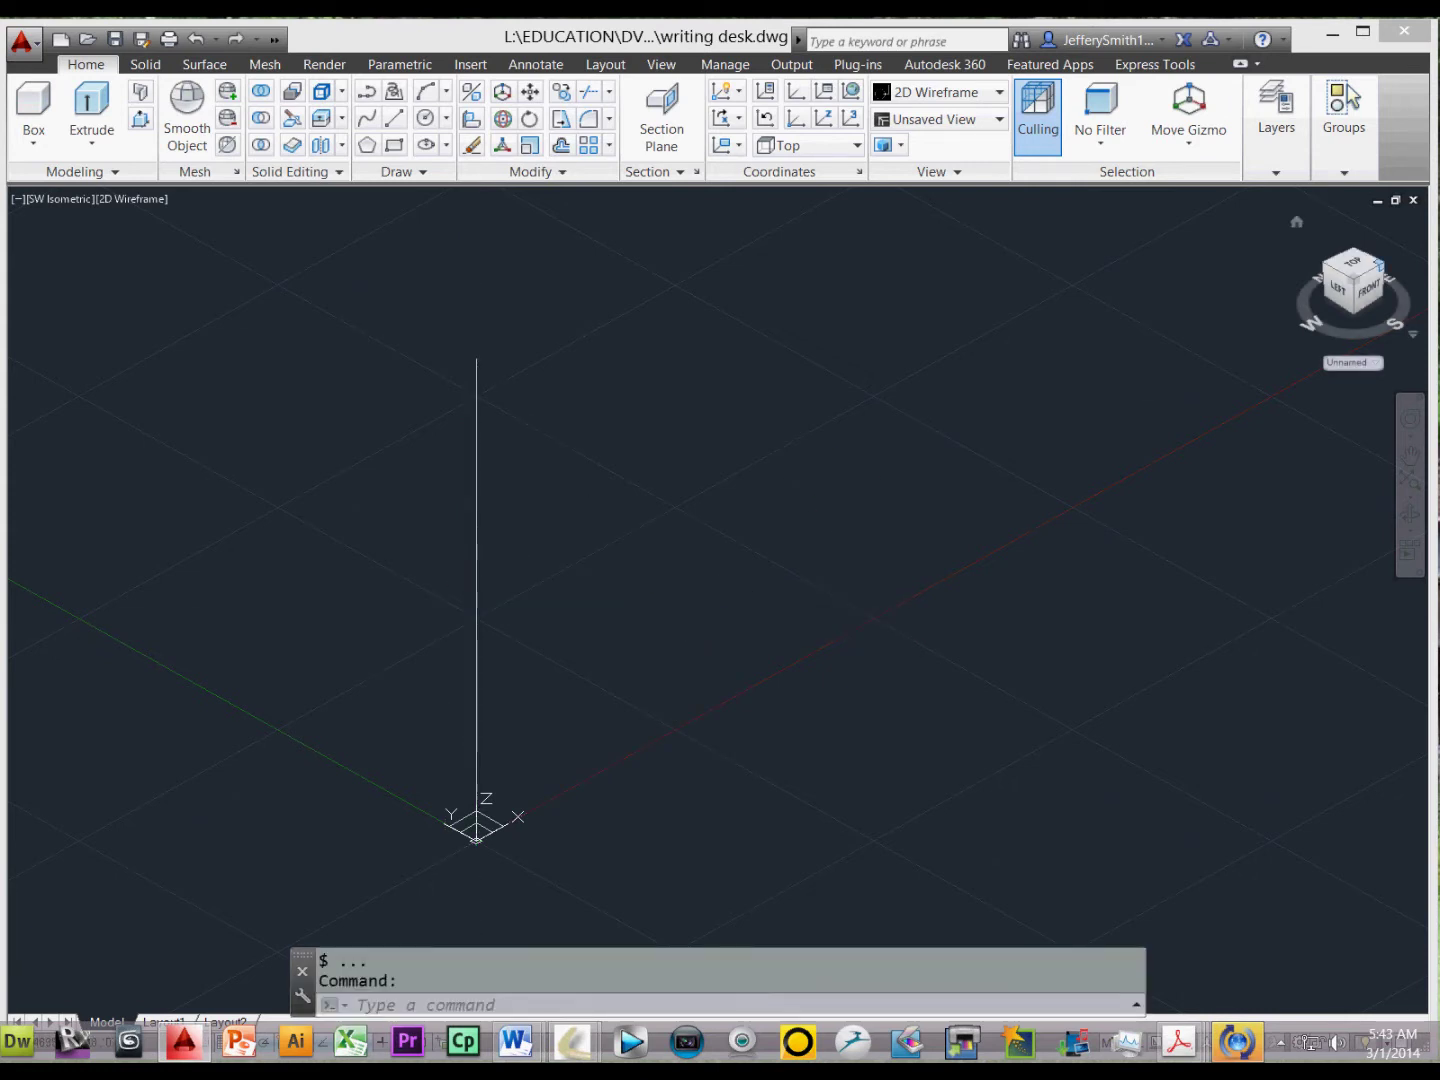
Step: Read the leg taper dimensions on WrittingDesk.pdf in Acrobat, then move it aside
left_click_drag(1439, 59, 337, 49)
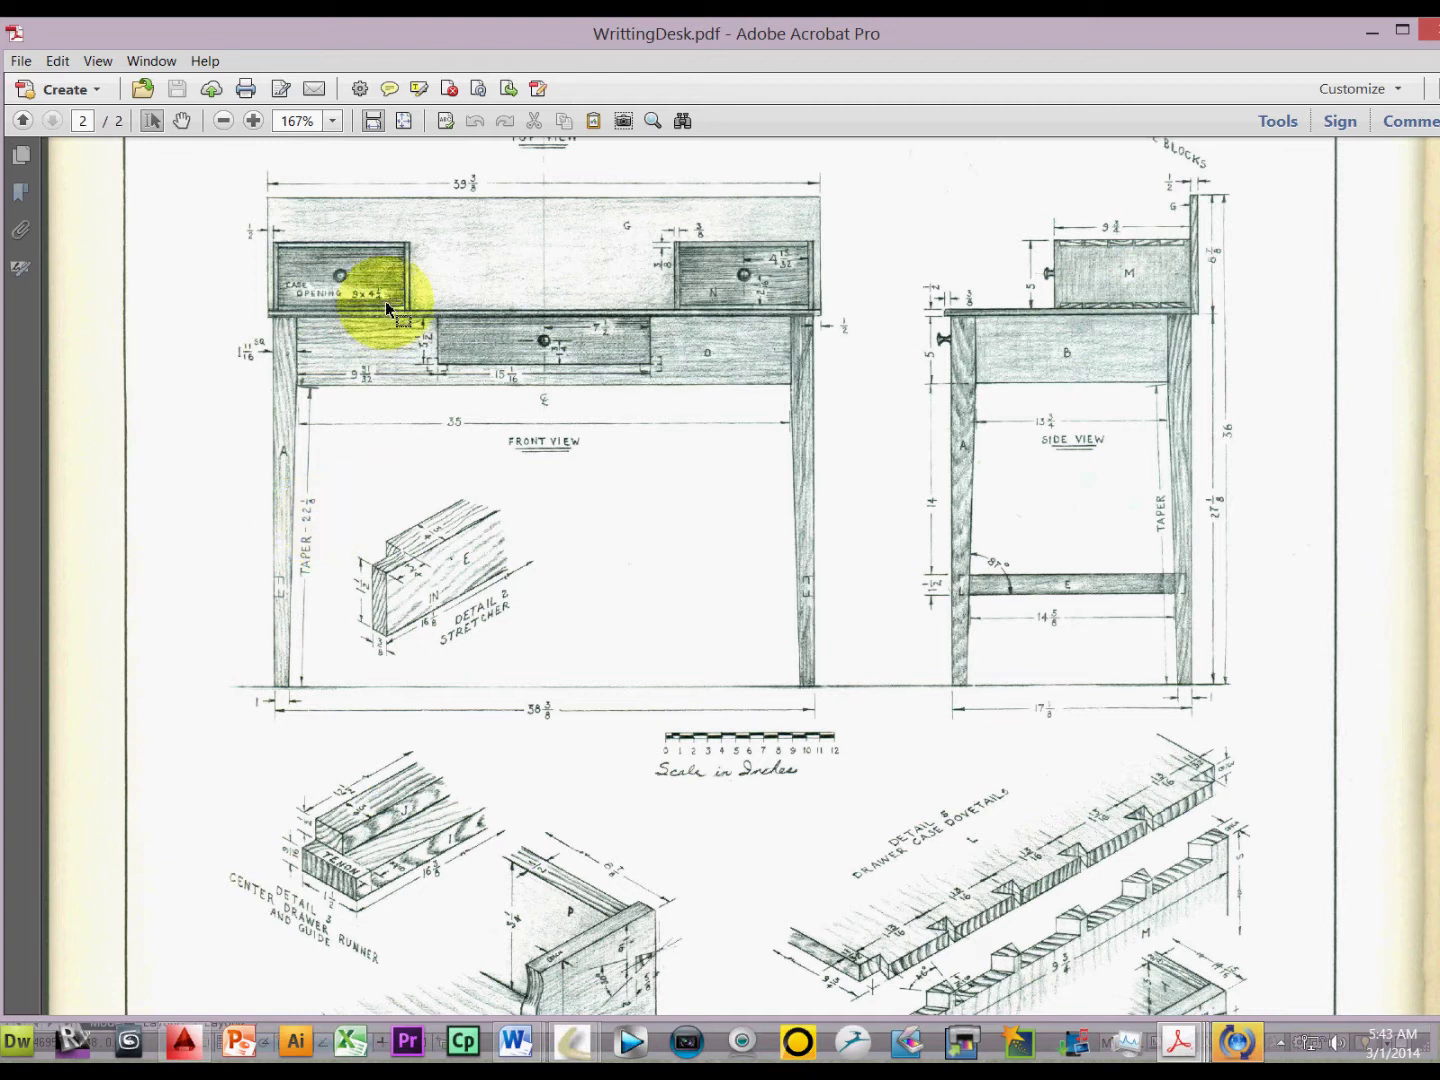
left_click_drag(316, 45, 1439, 59)
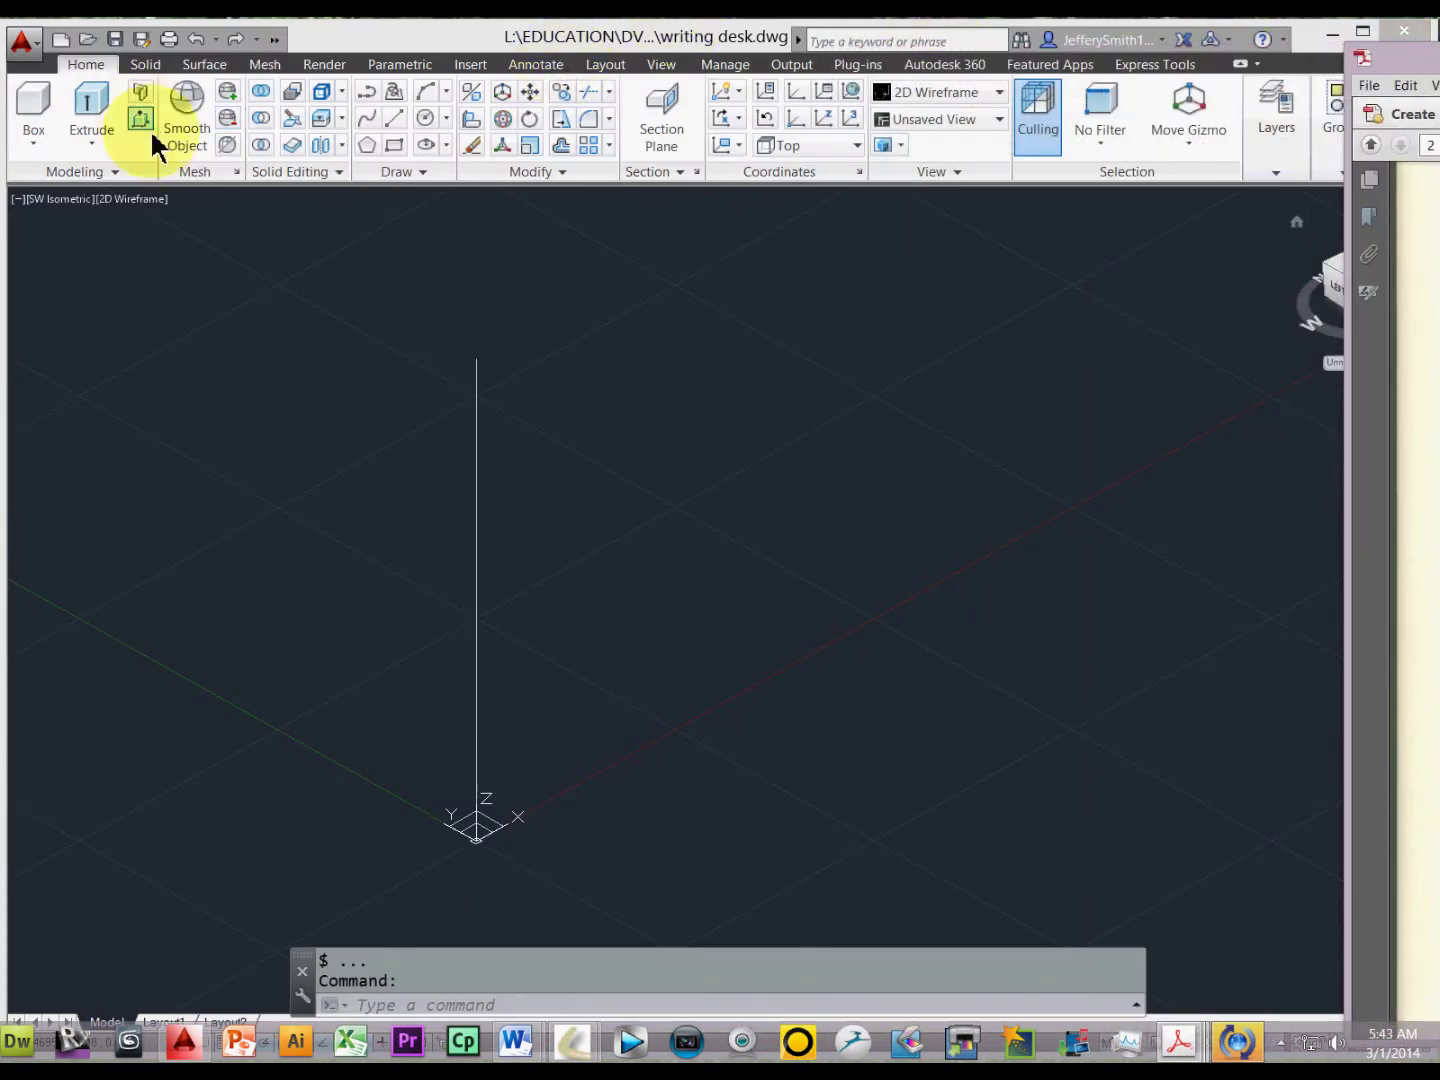
Step: Draw a 22.125-unit vertical line from the origin alongside the 27.125 line
left_click(540, 656)
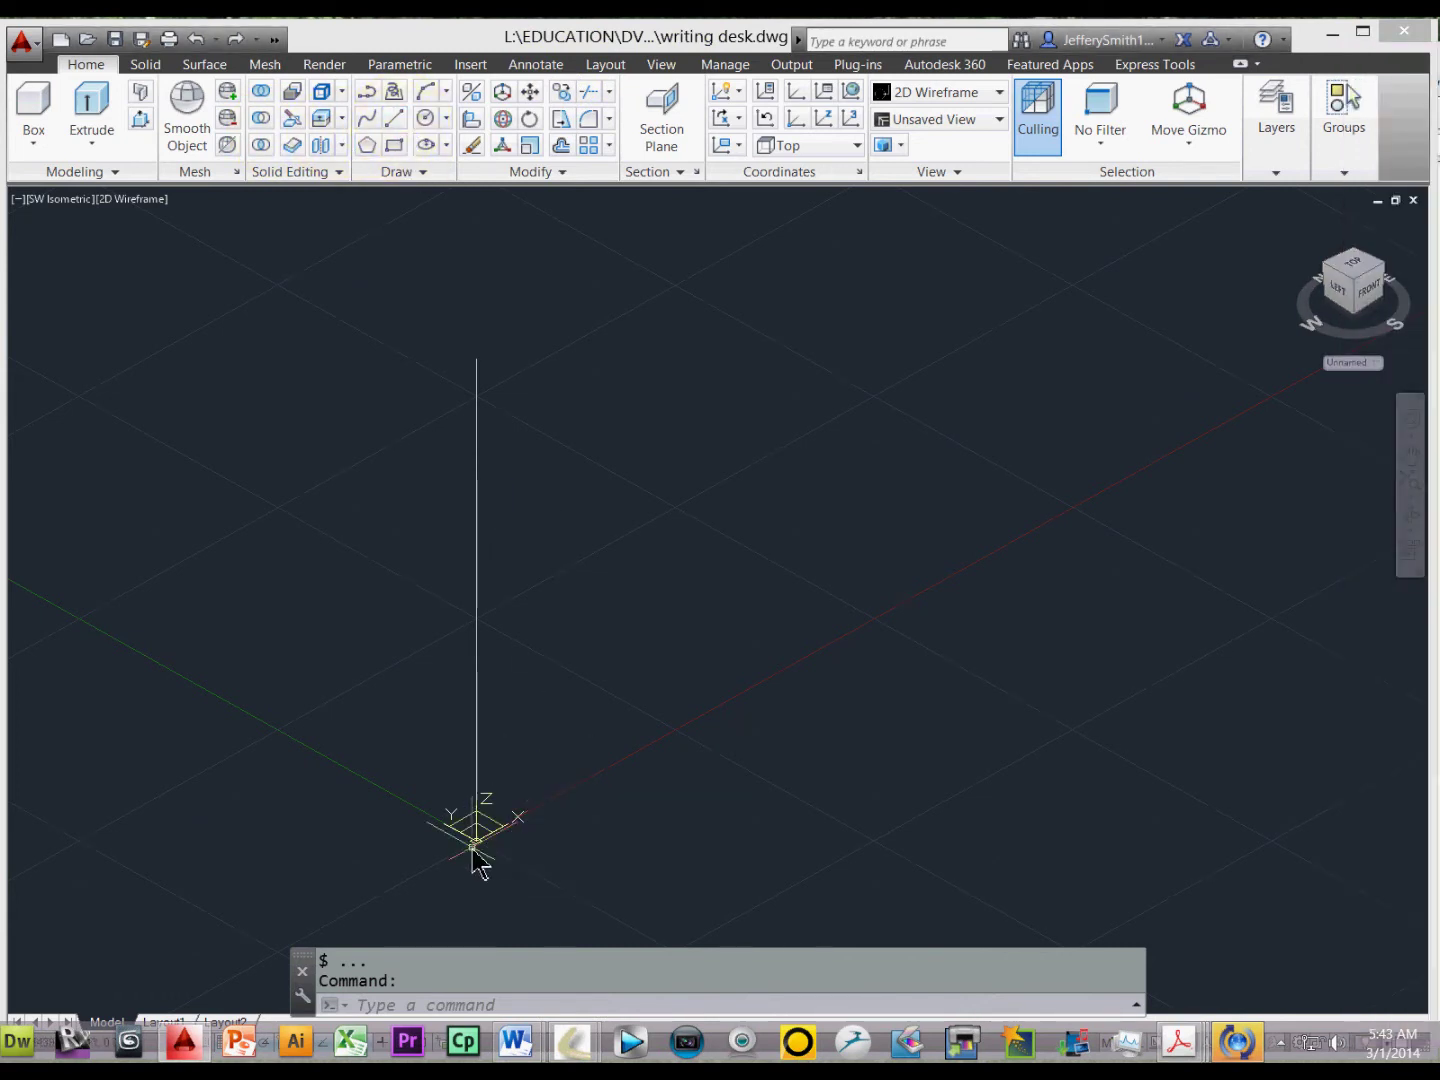
left_click(394, 119)
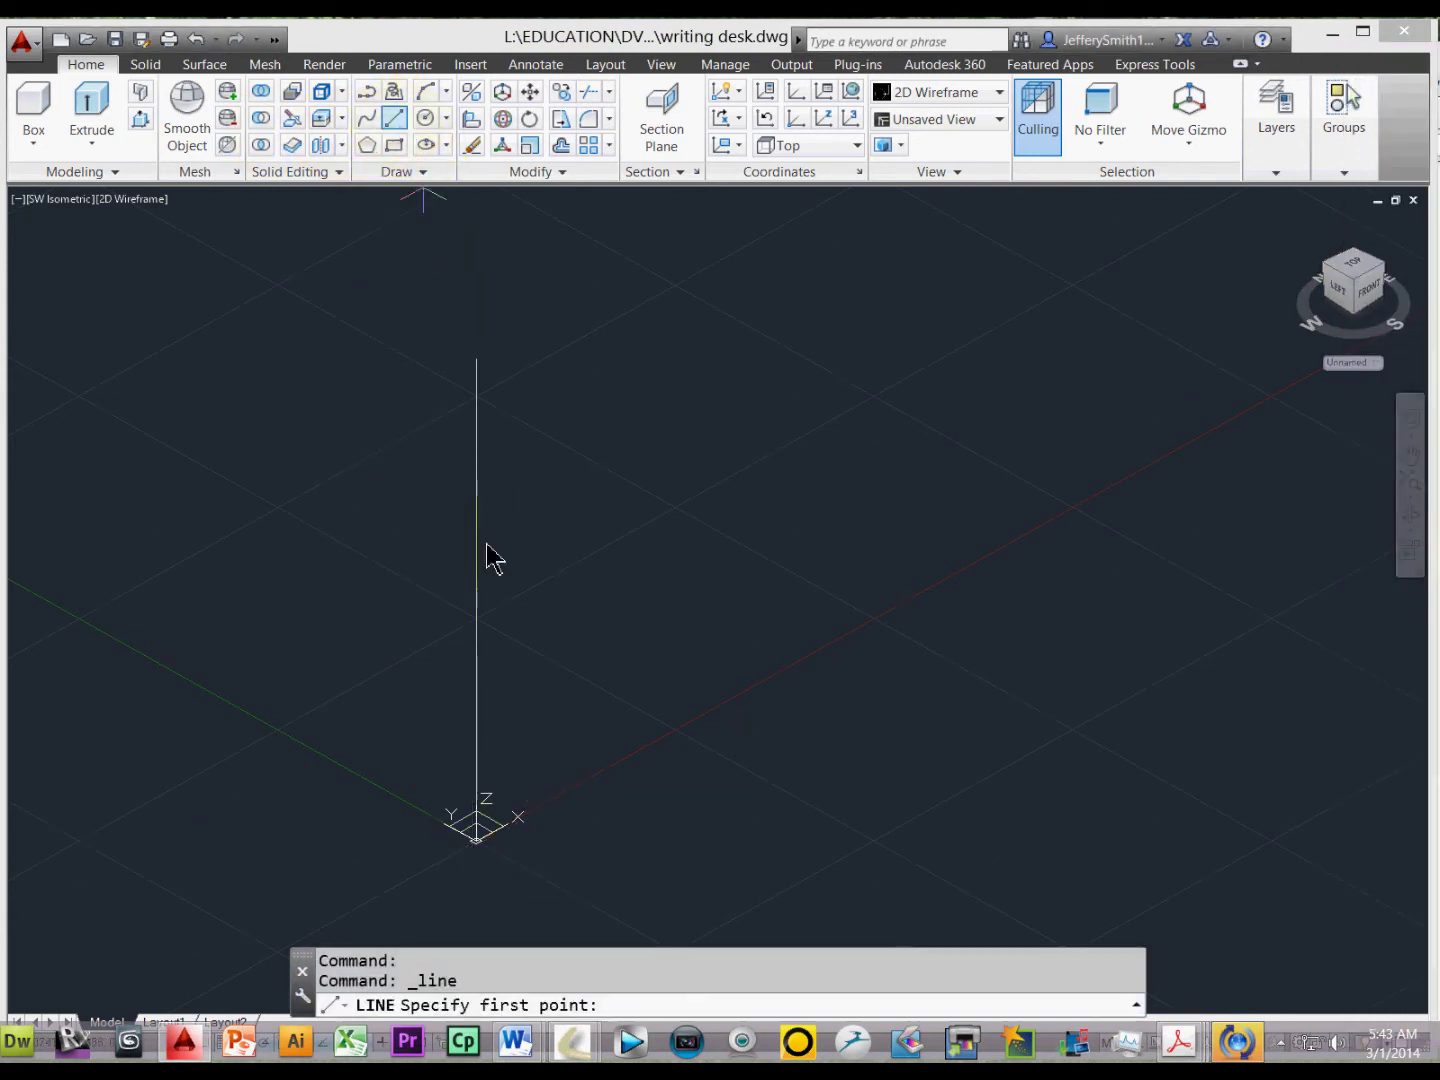
left_click(477, 842)
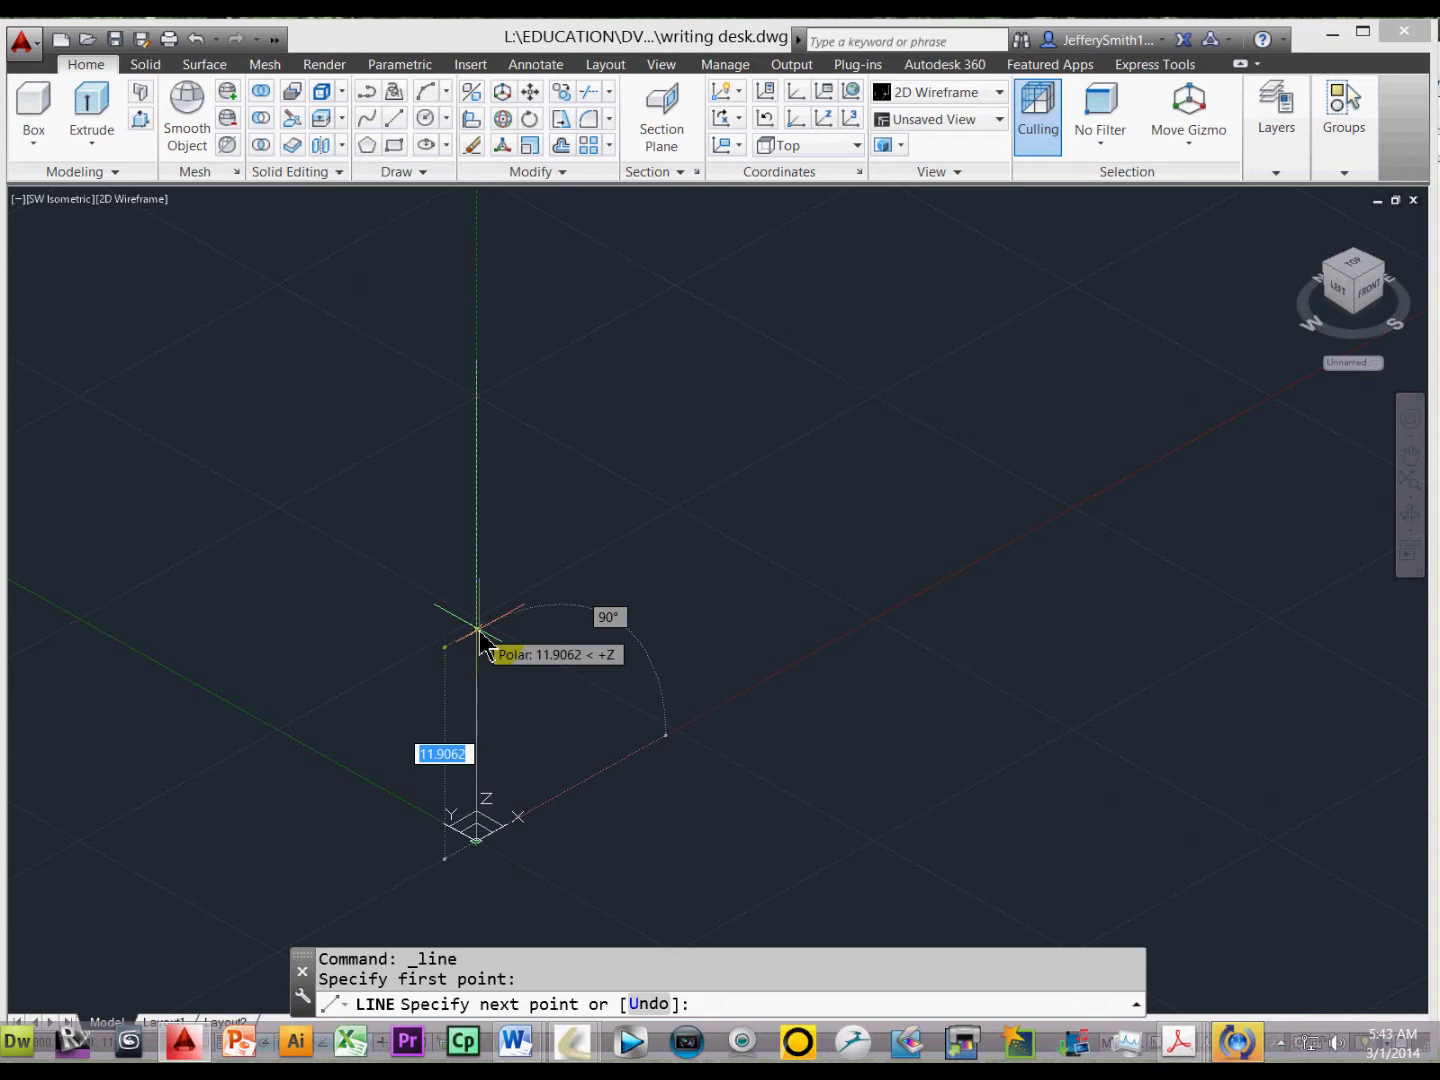
type("22.125")
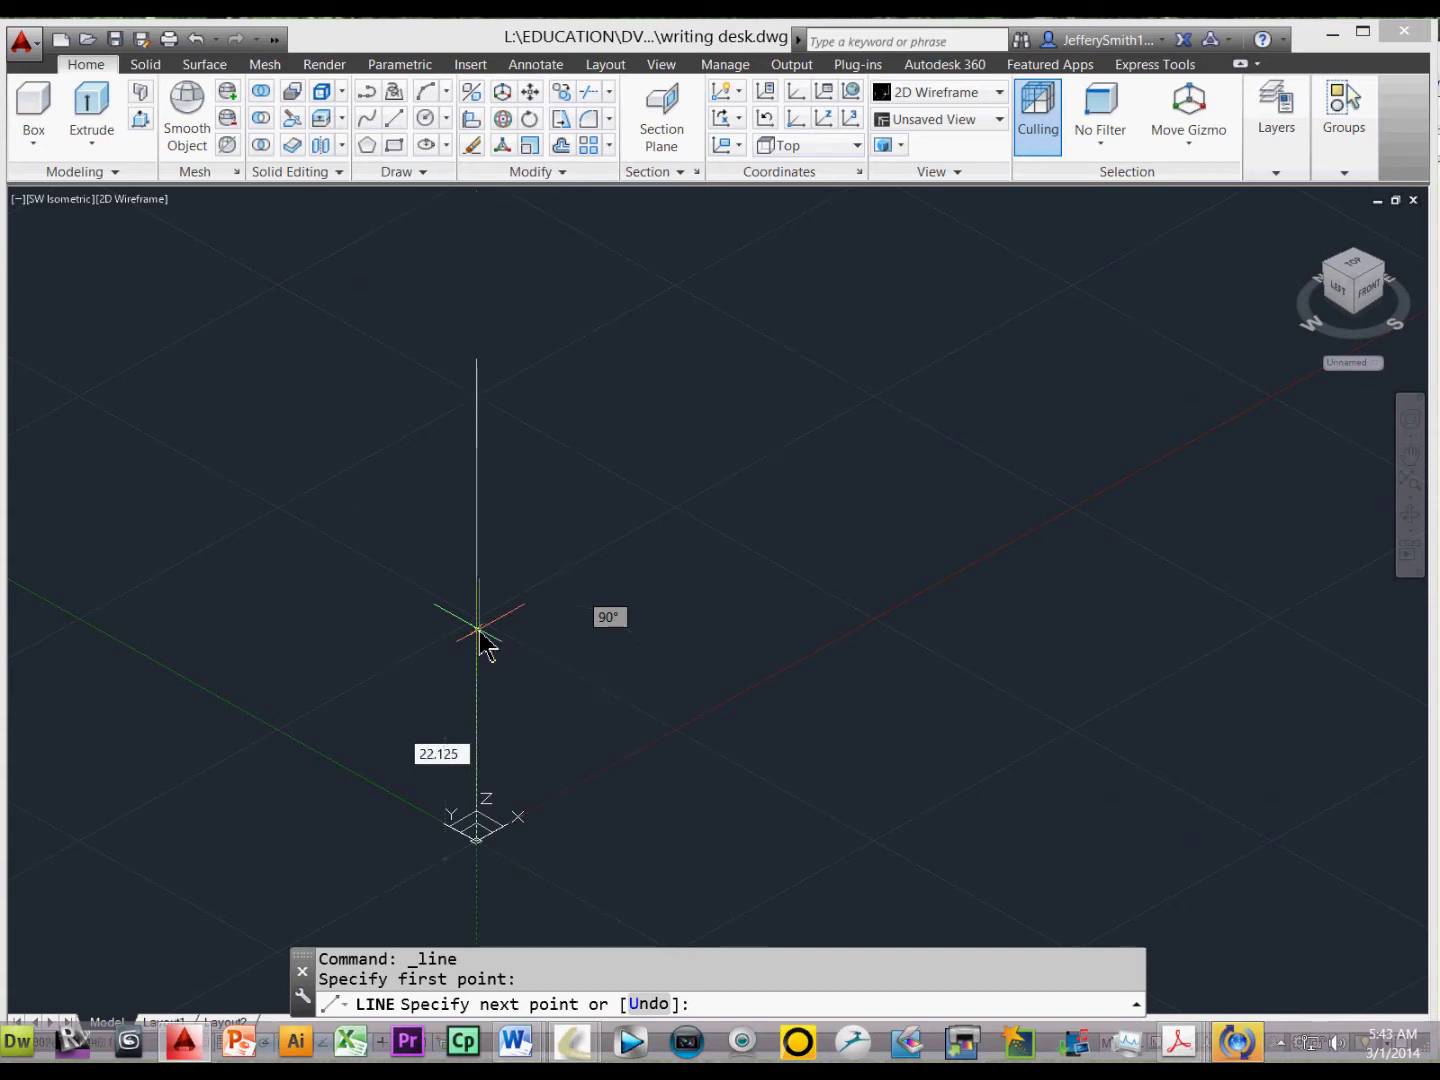
key("Return")
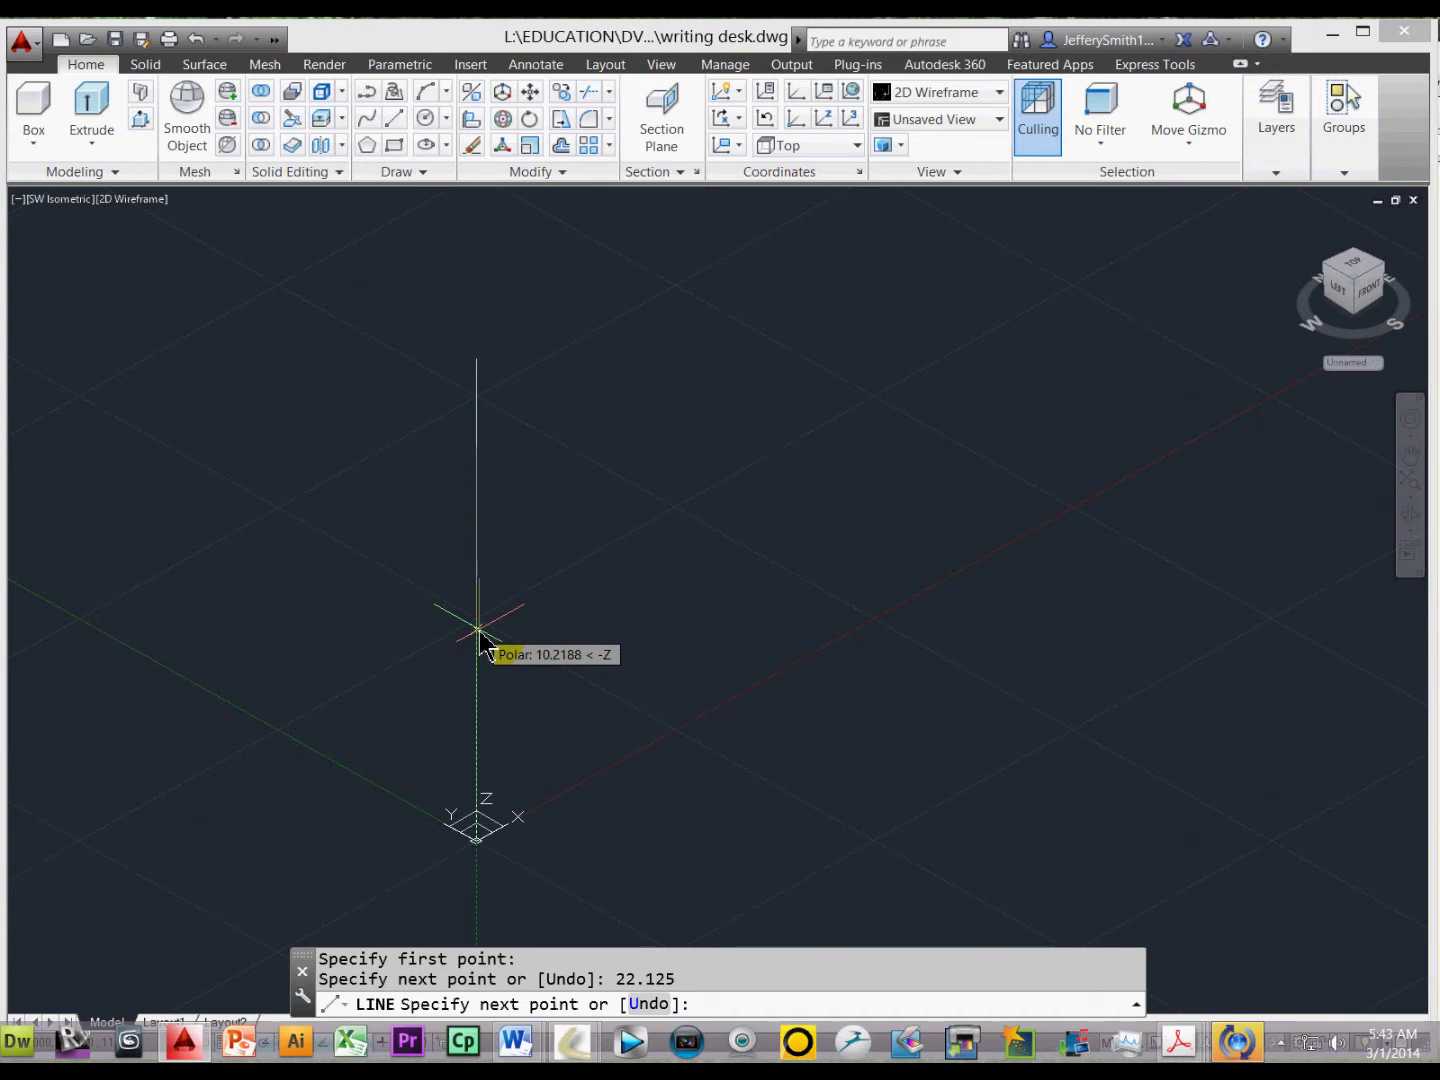
key("Escape")
left_click(534, 514)
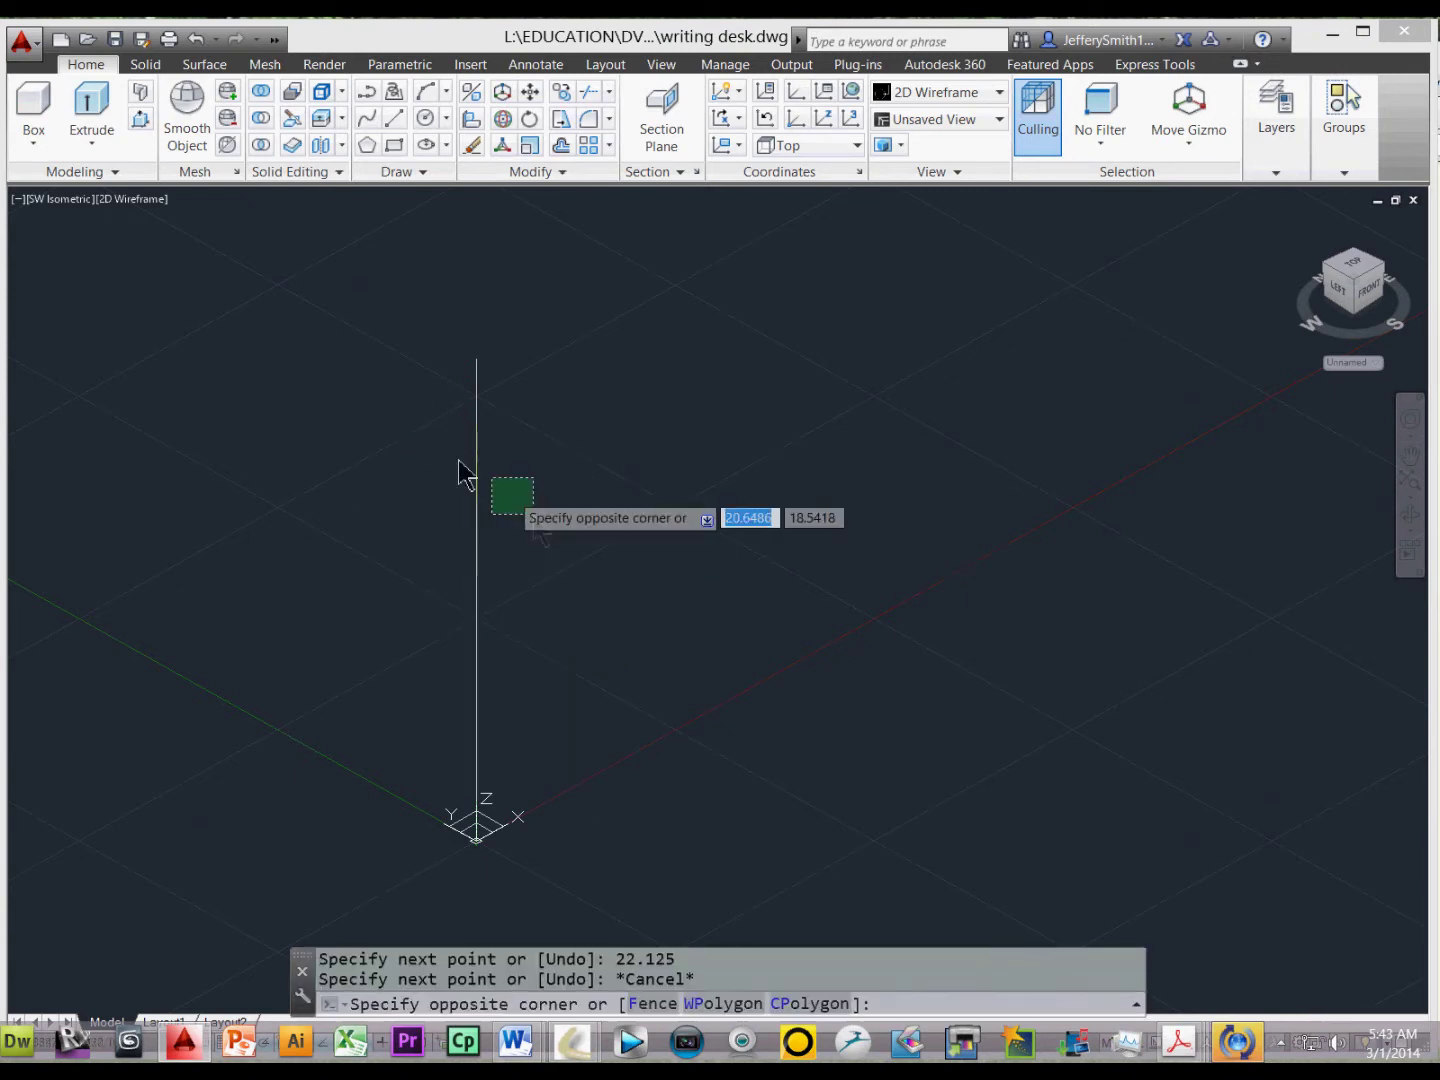
left_click(442, 425)
key("Escape")
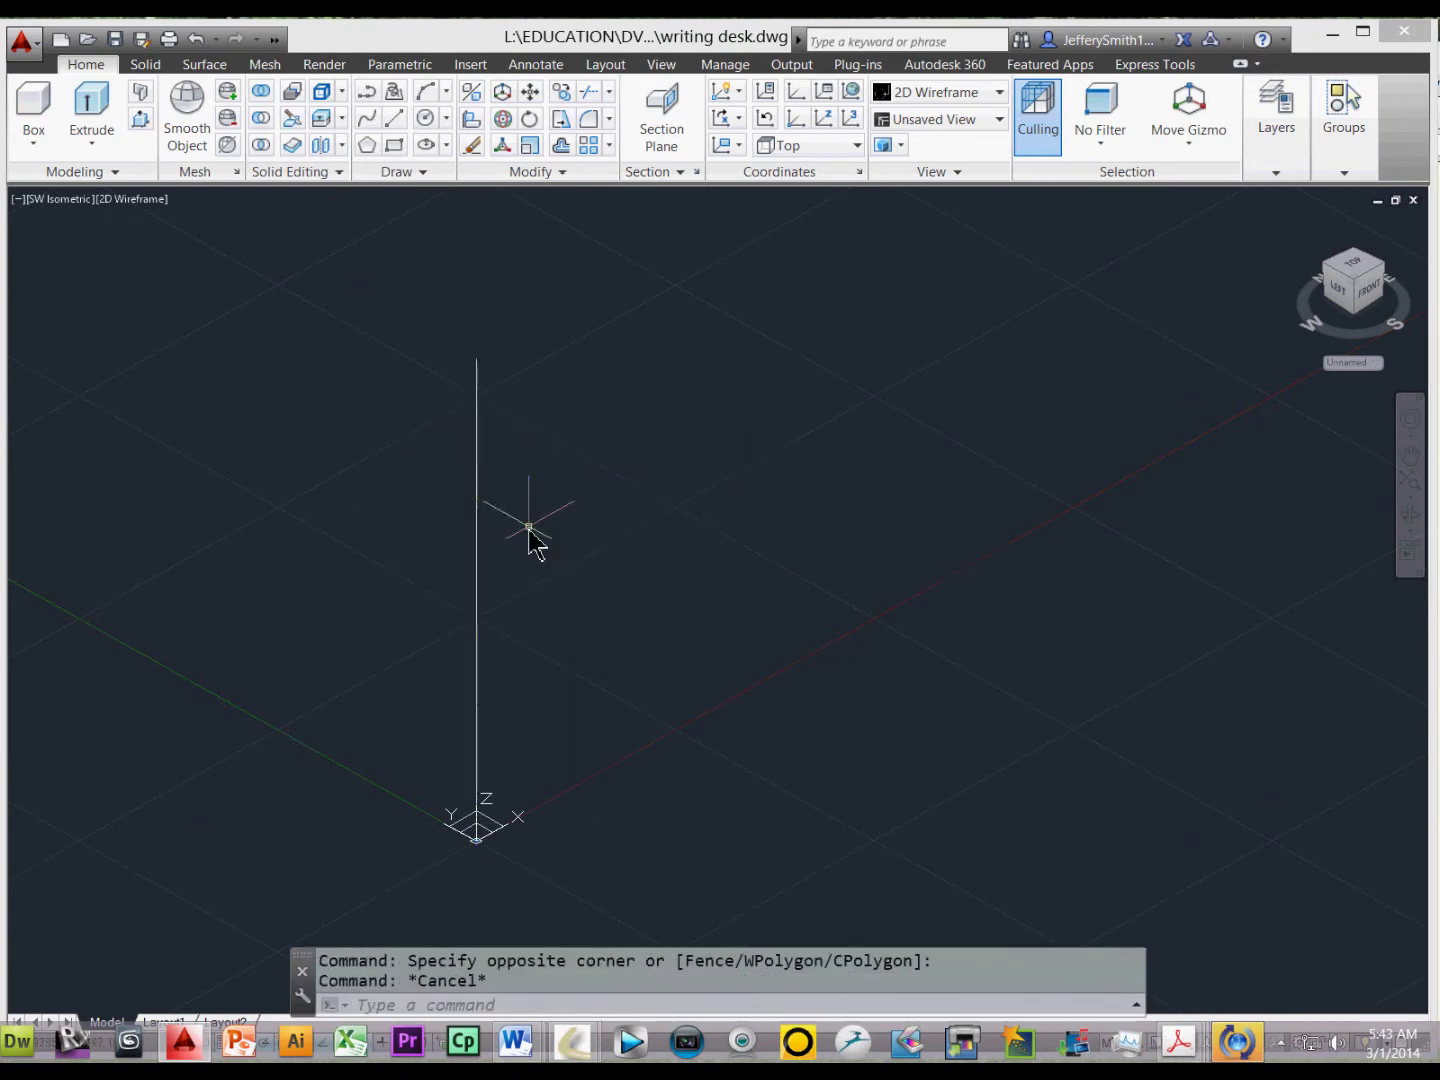
Step: Move the square from the origin up to the top end of the vertical line
type("M")
key("Return")
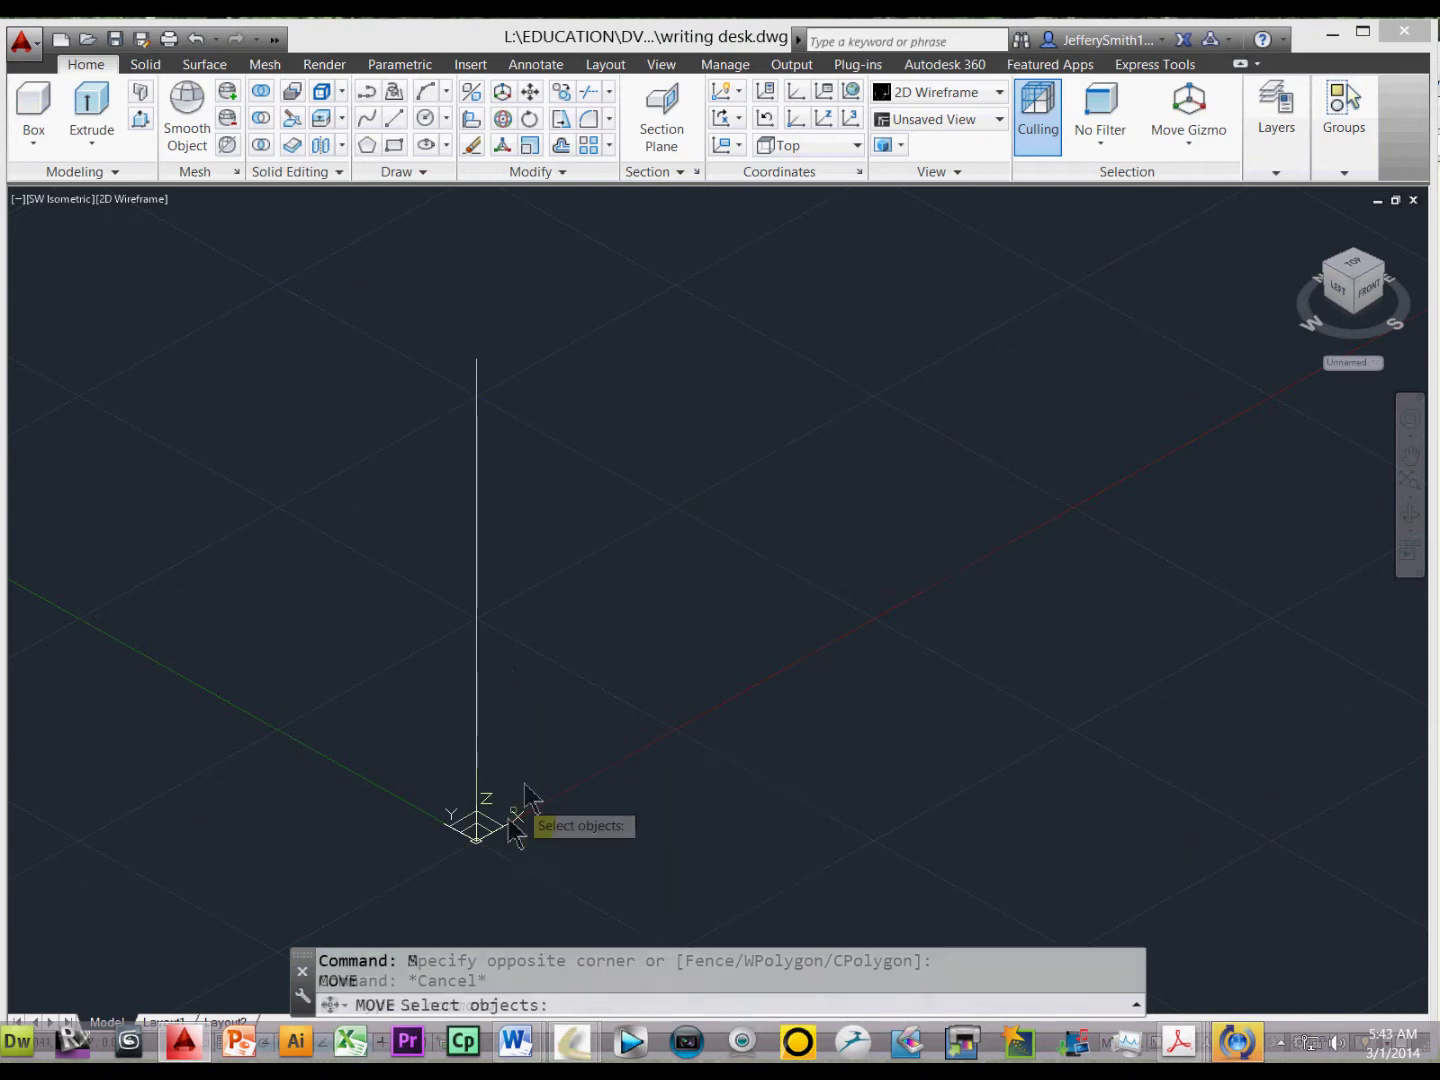
left_click(493, 832)
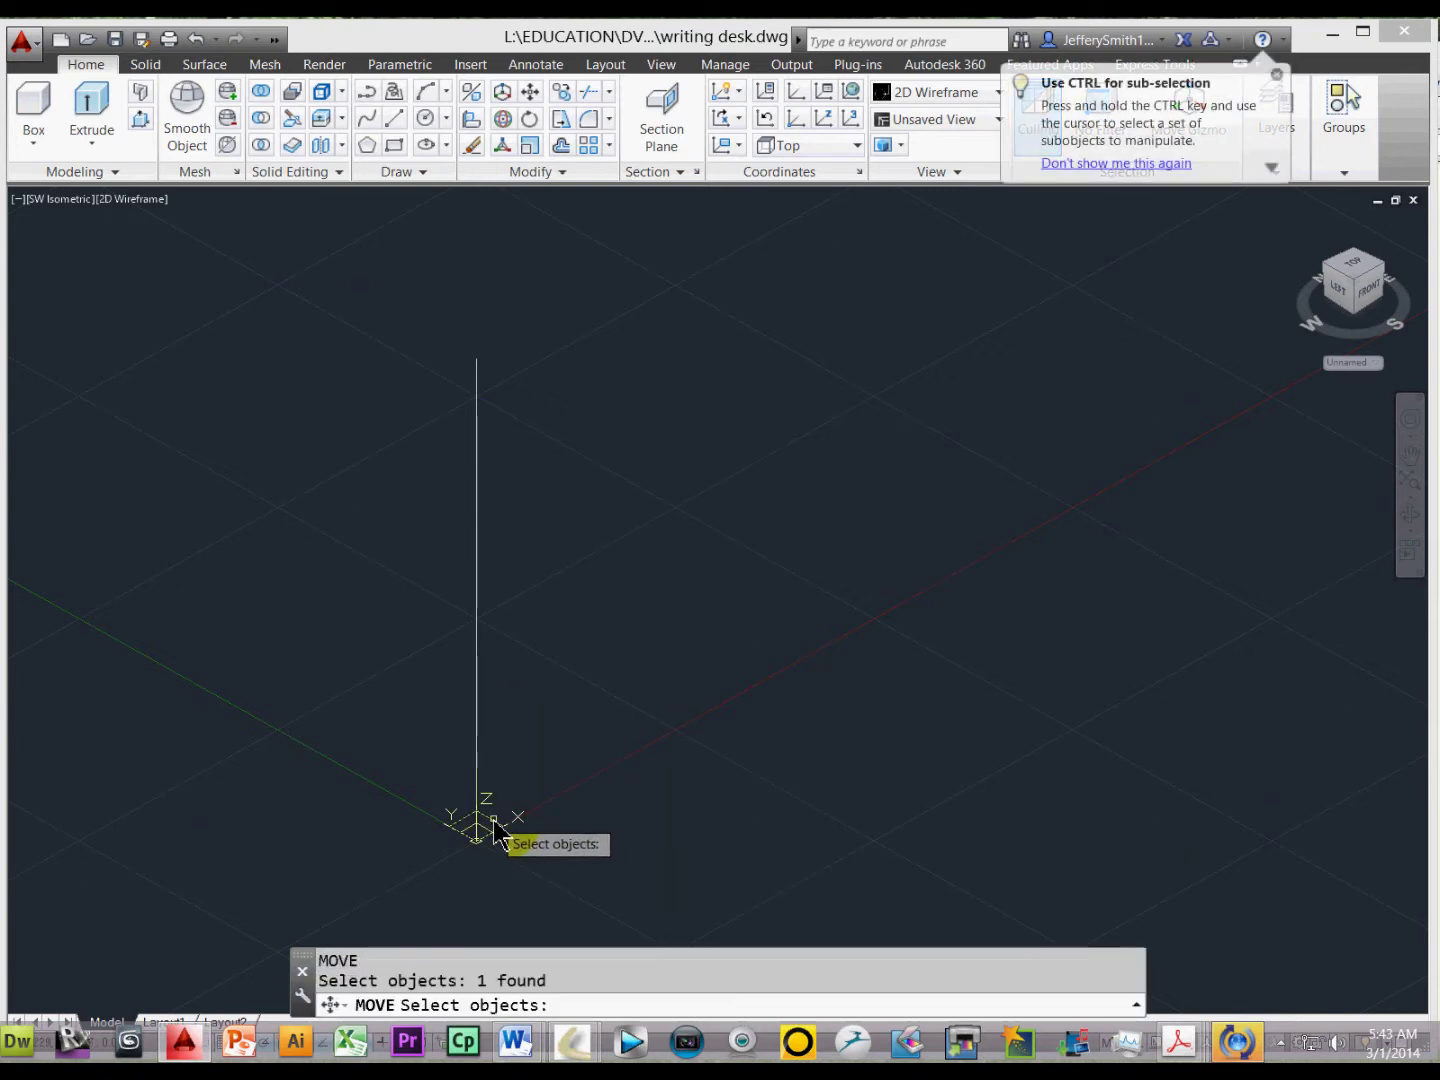
key("Return")
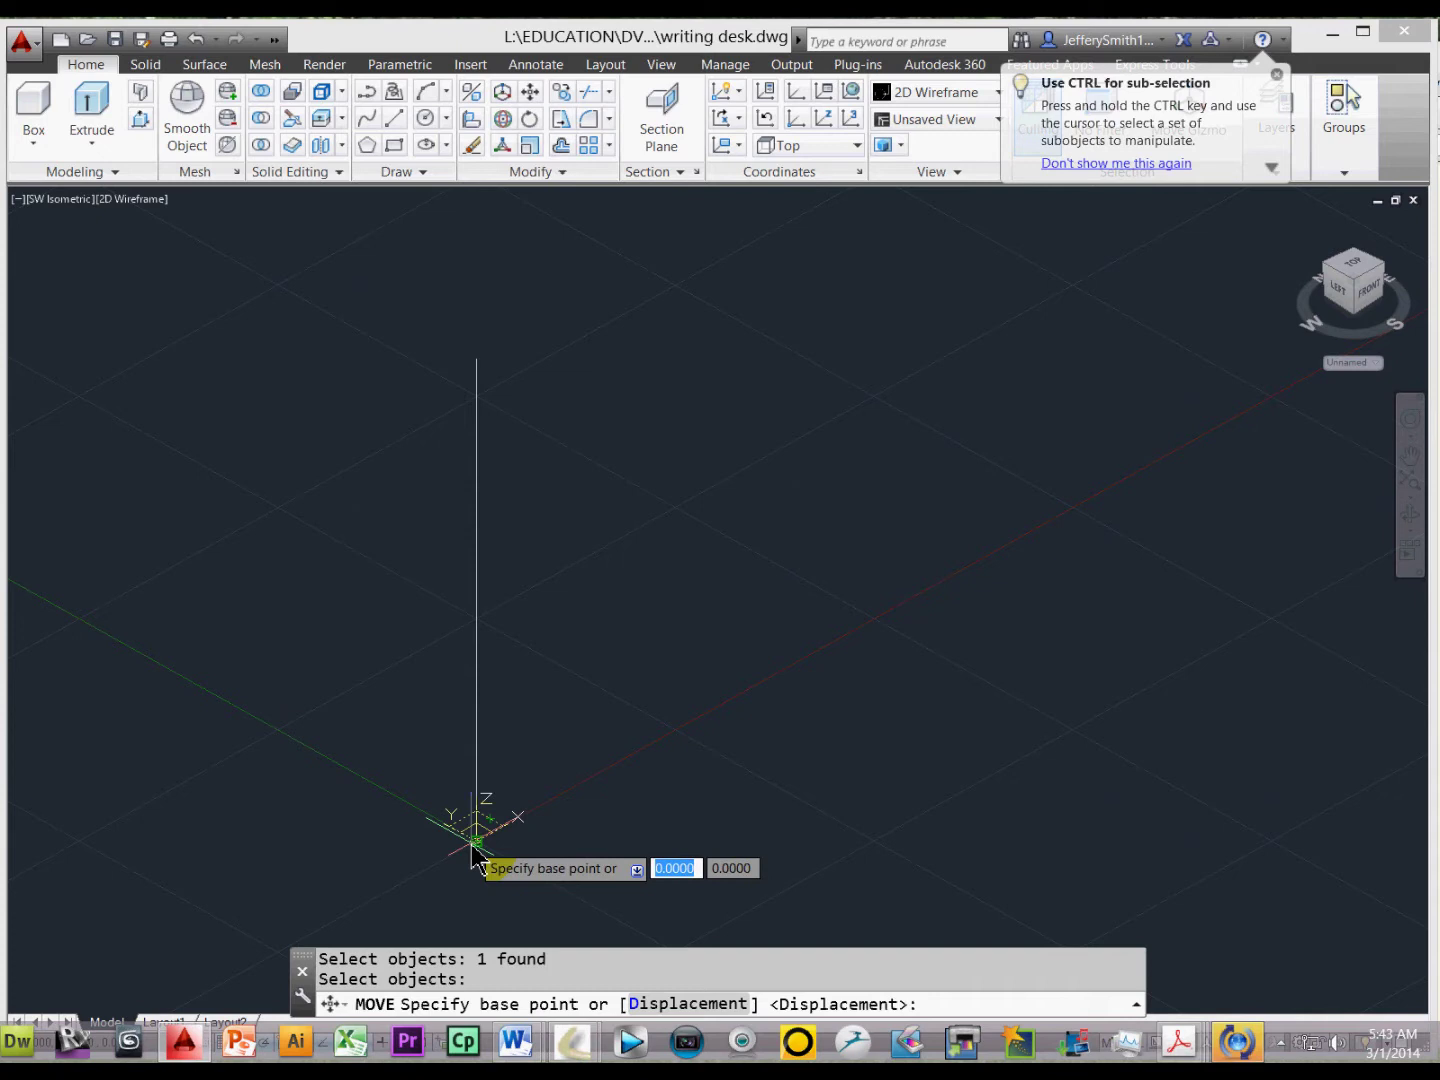
left_click(476, 845)
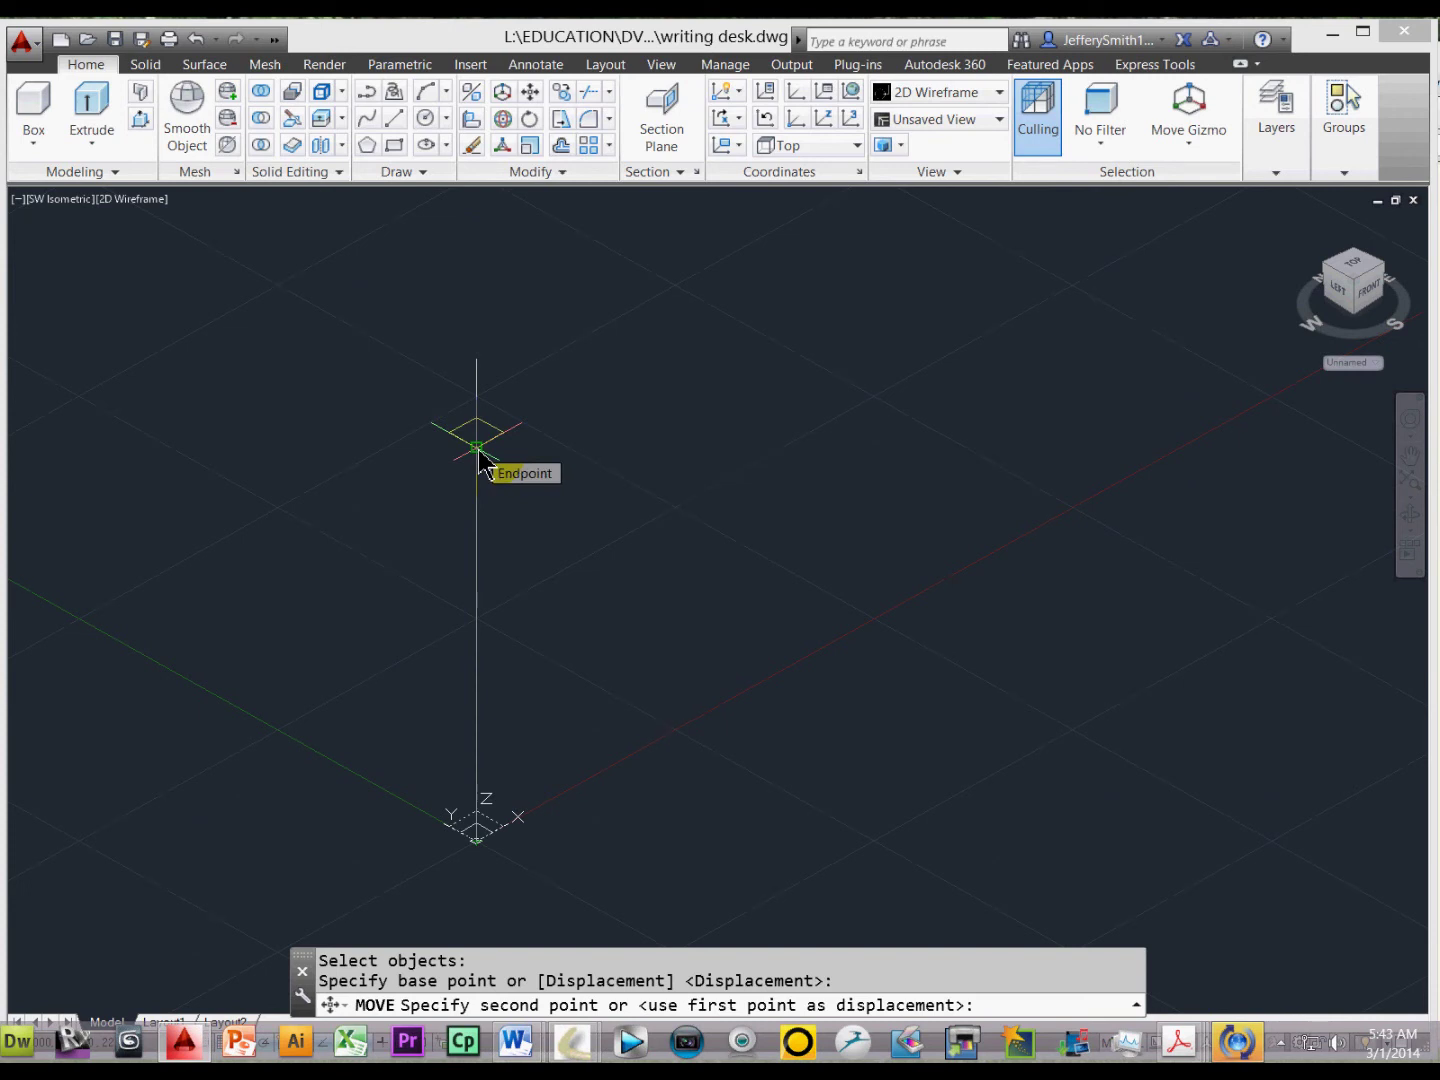
left_click(478, 449)
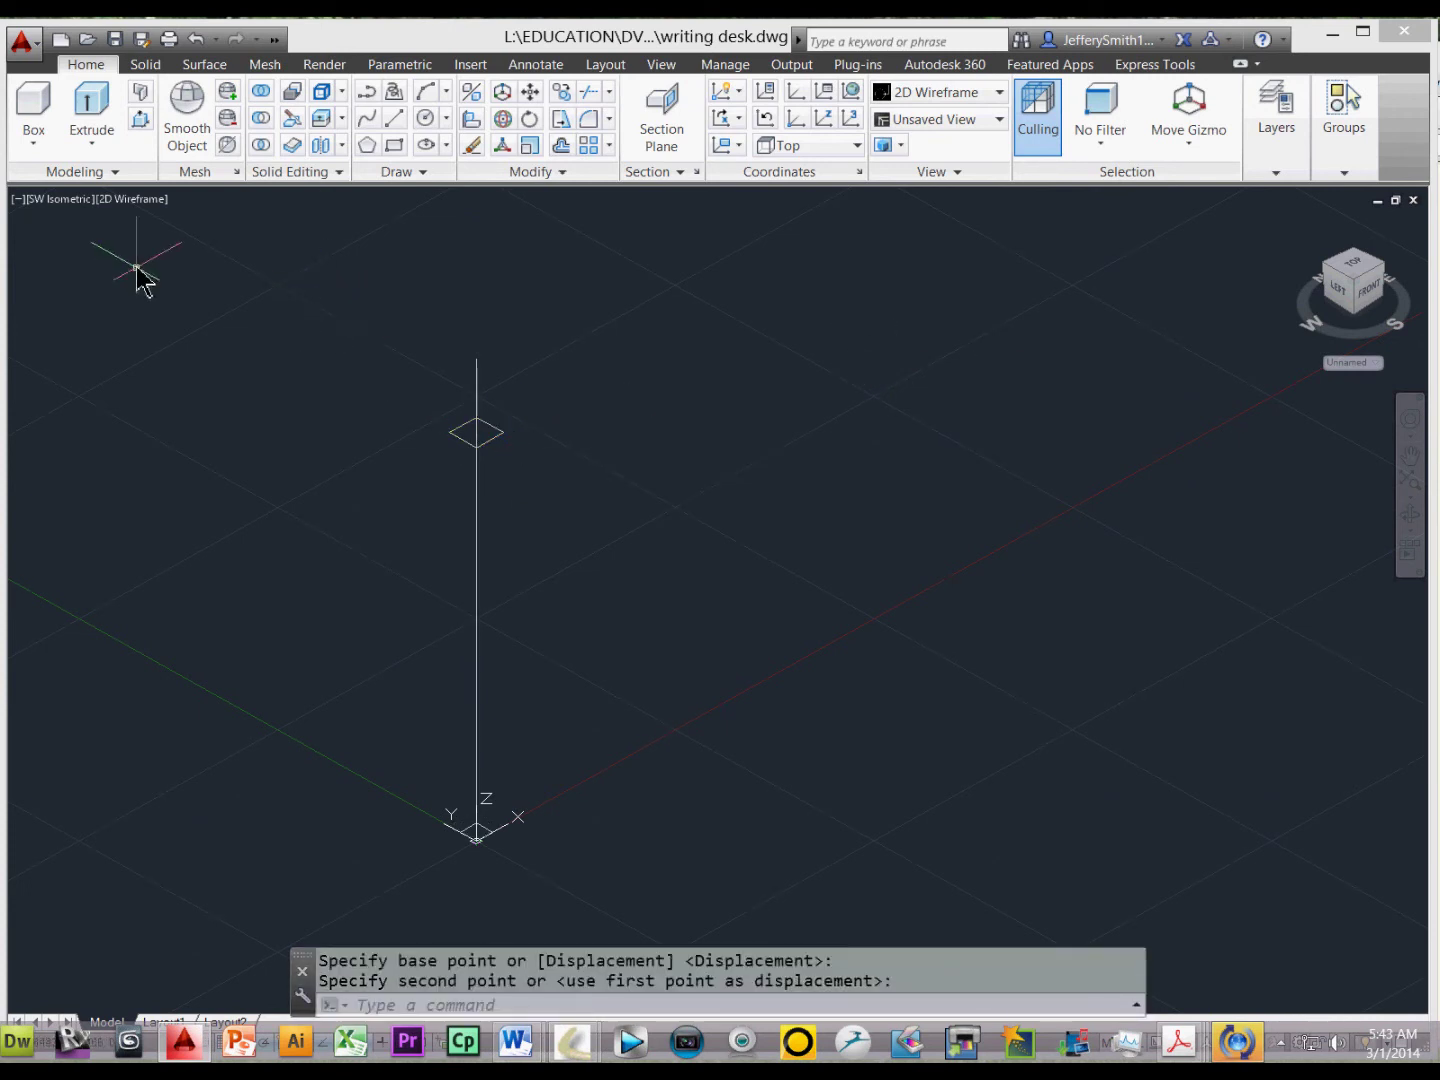
Step: Orbit the model to view both squares
left_click(1410, 513)
left_click_drag(644, 631, 221, 634)
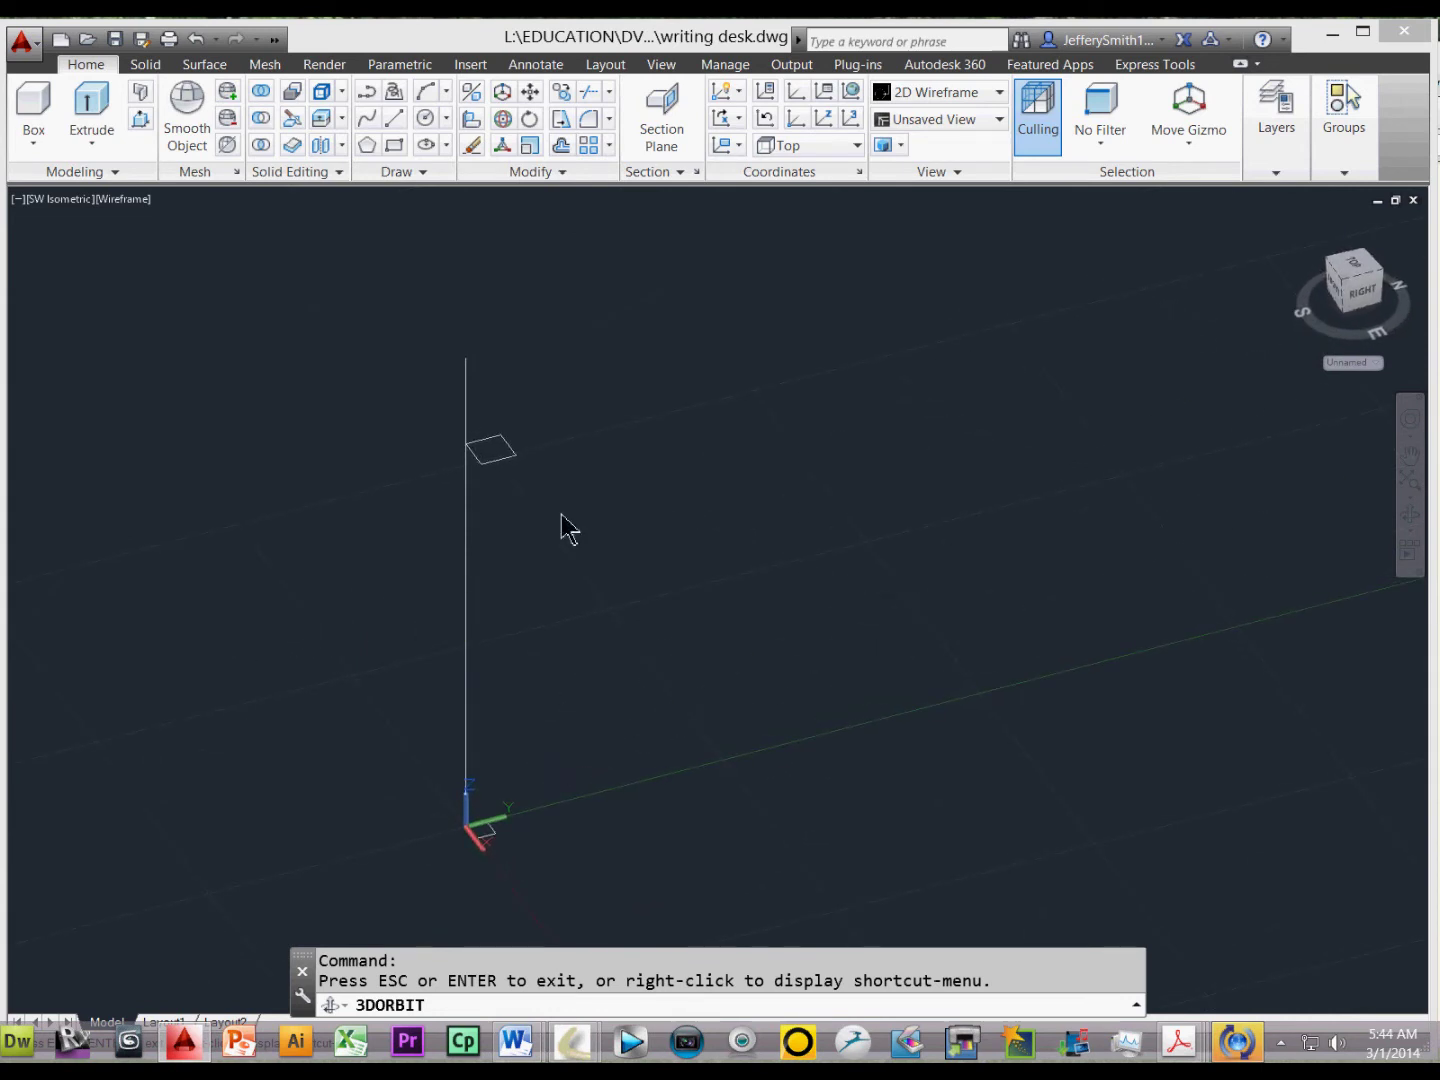
left_click_drag(525, 734, 524, 735)
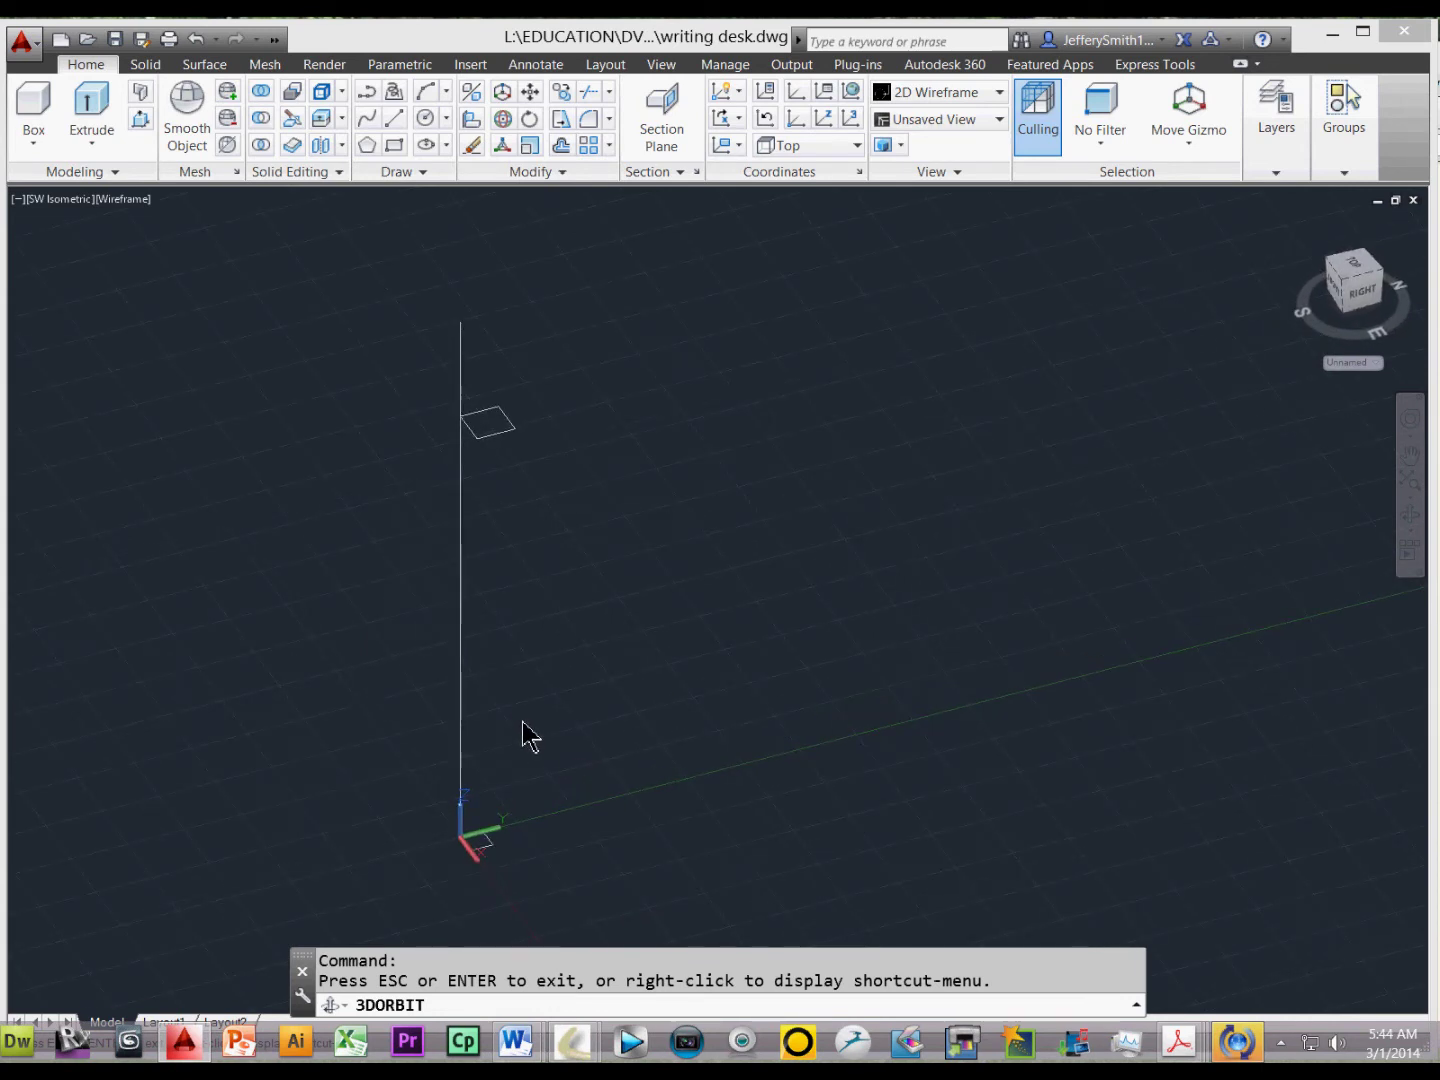
key("Escape")
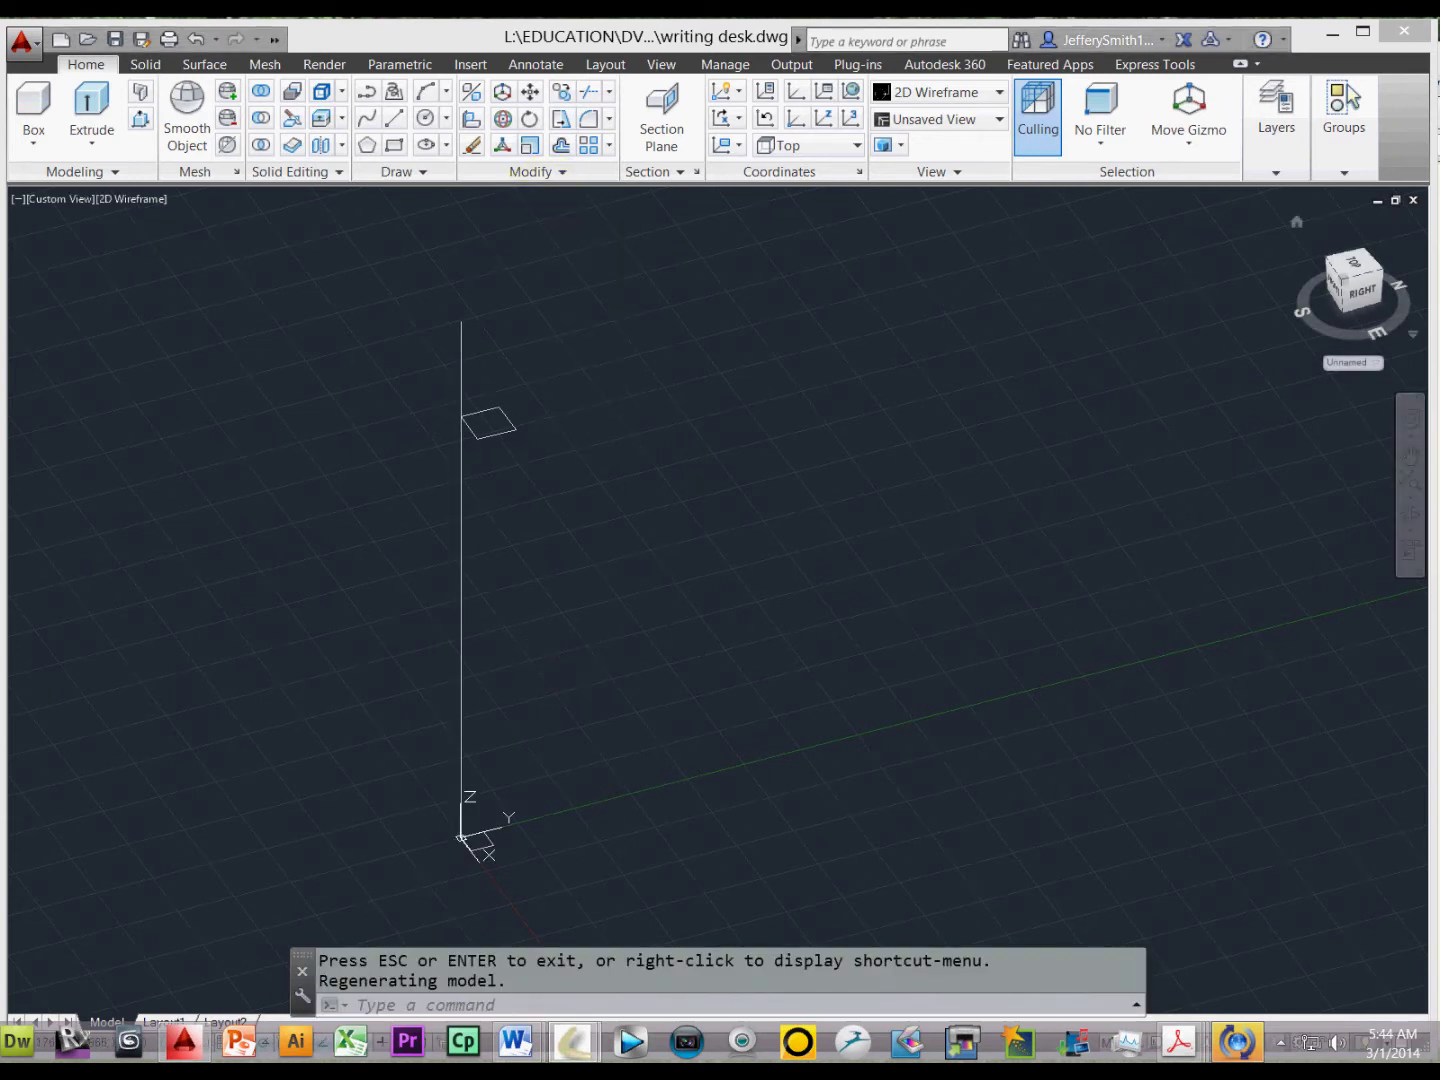
Step: Loft a tapered solid between the bottom and raised squares using cross sections only
left_click(144, 65)
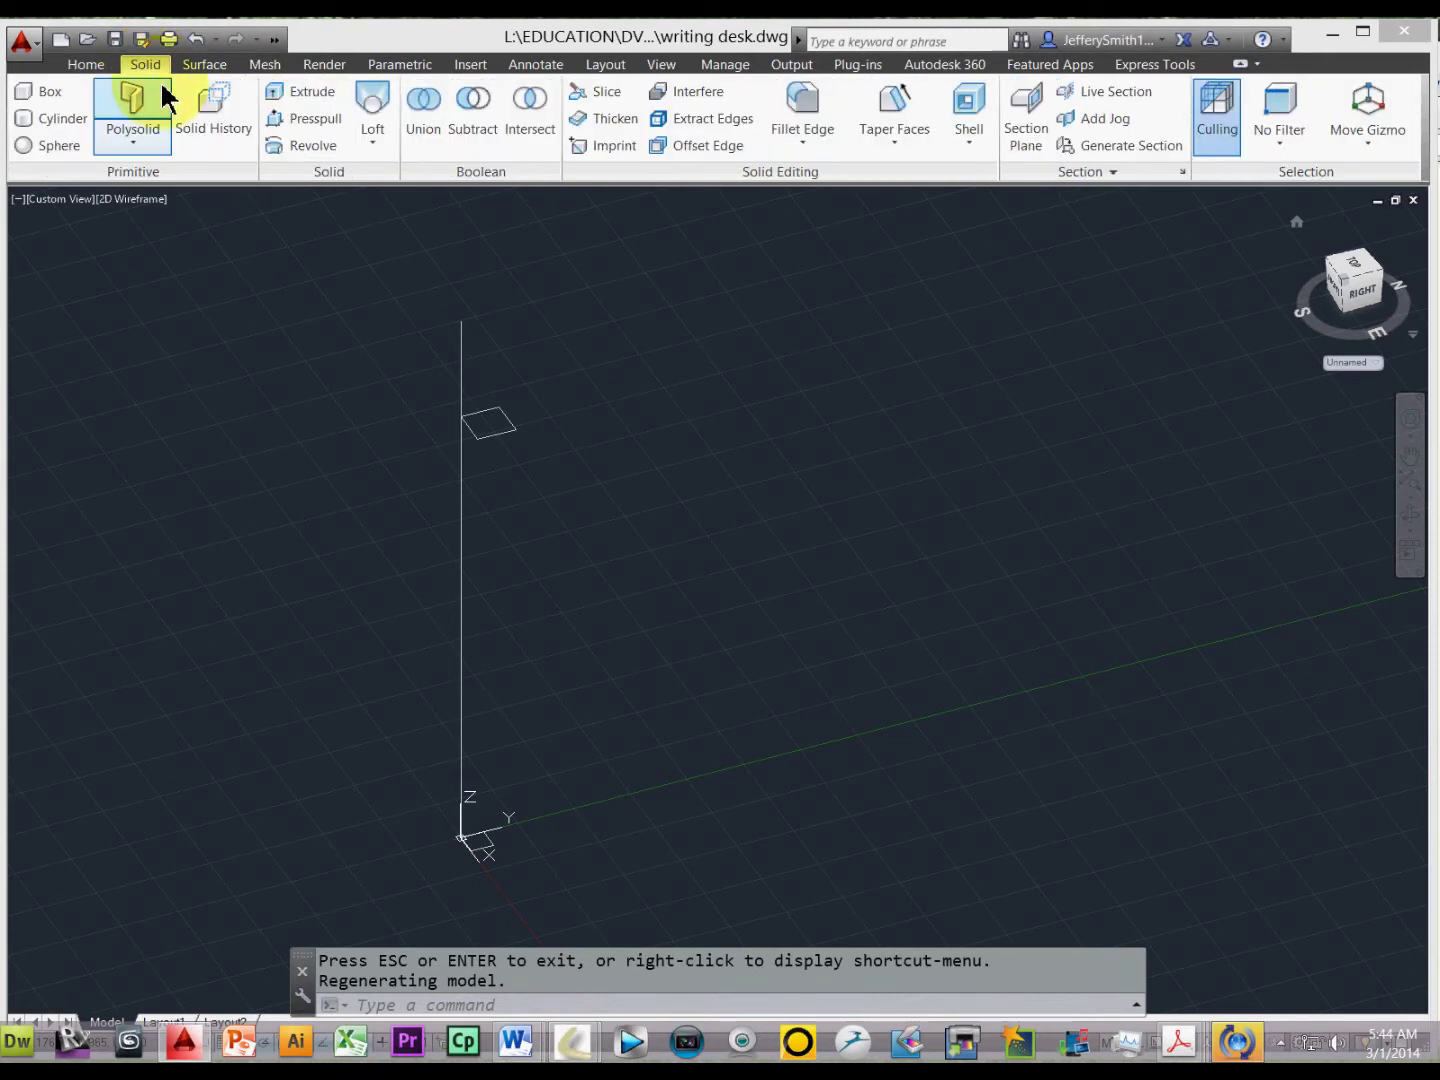
left_click(373, 105)
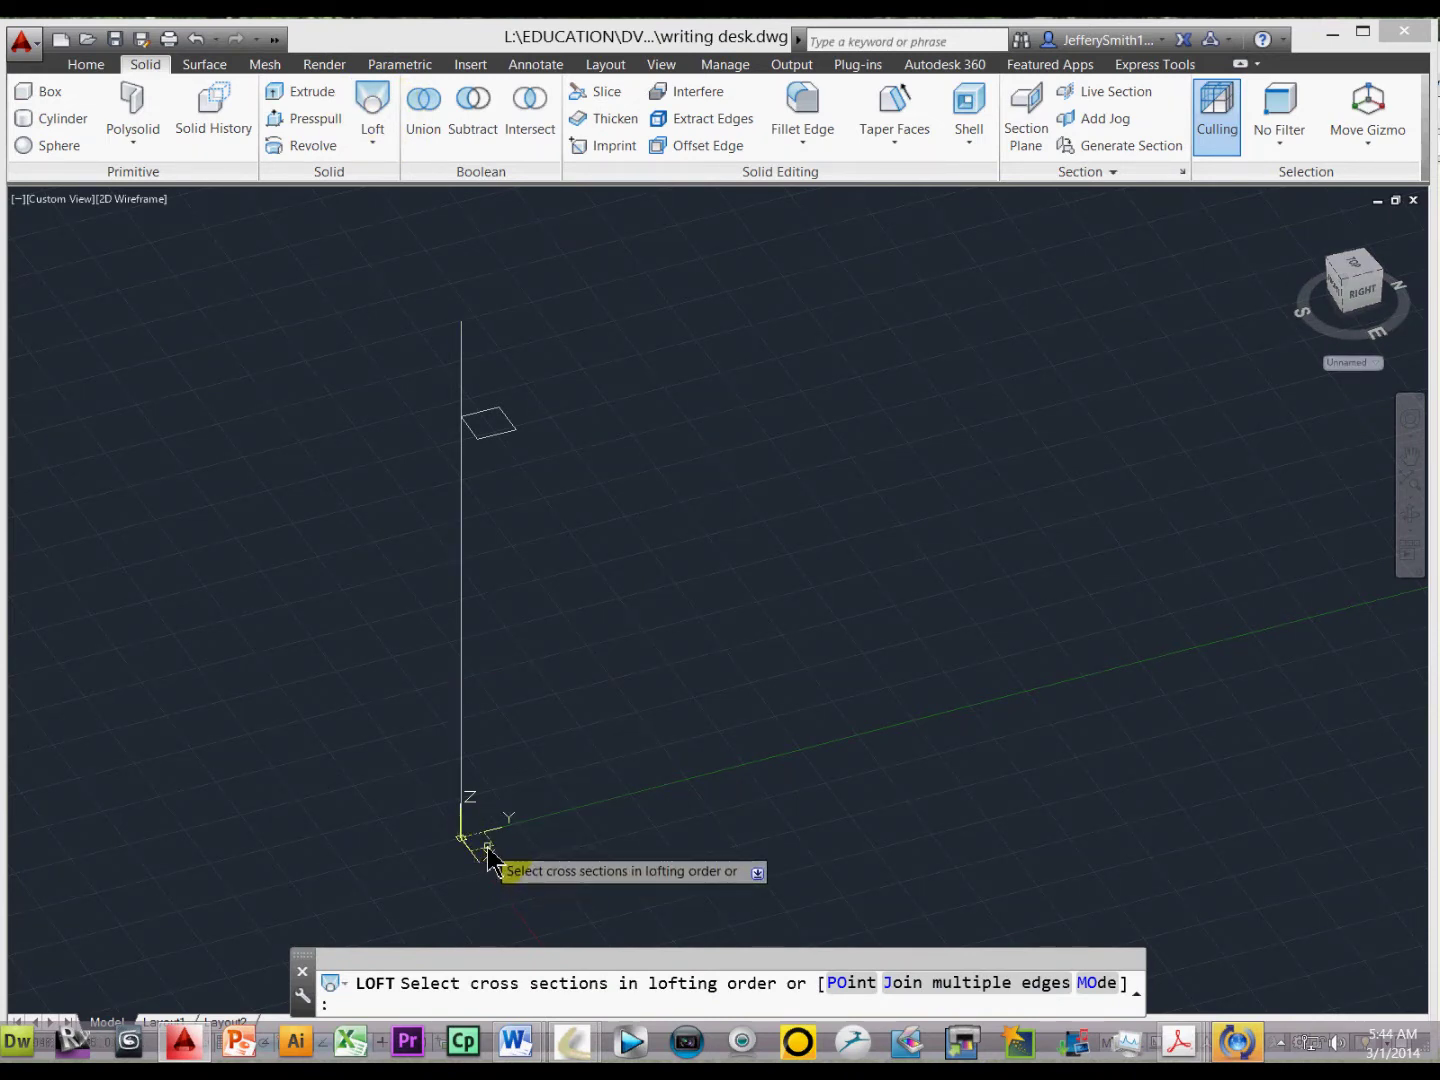
left_click(505, 442)
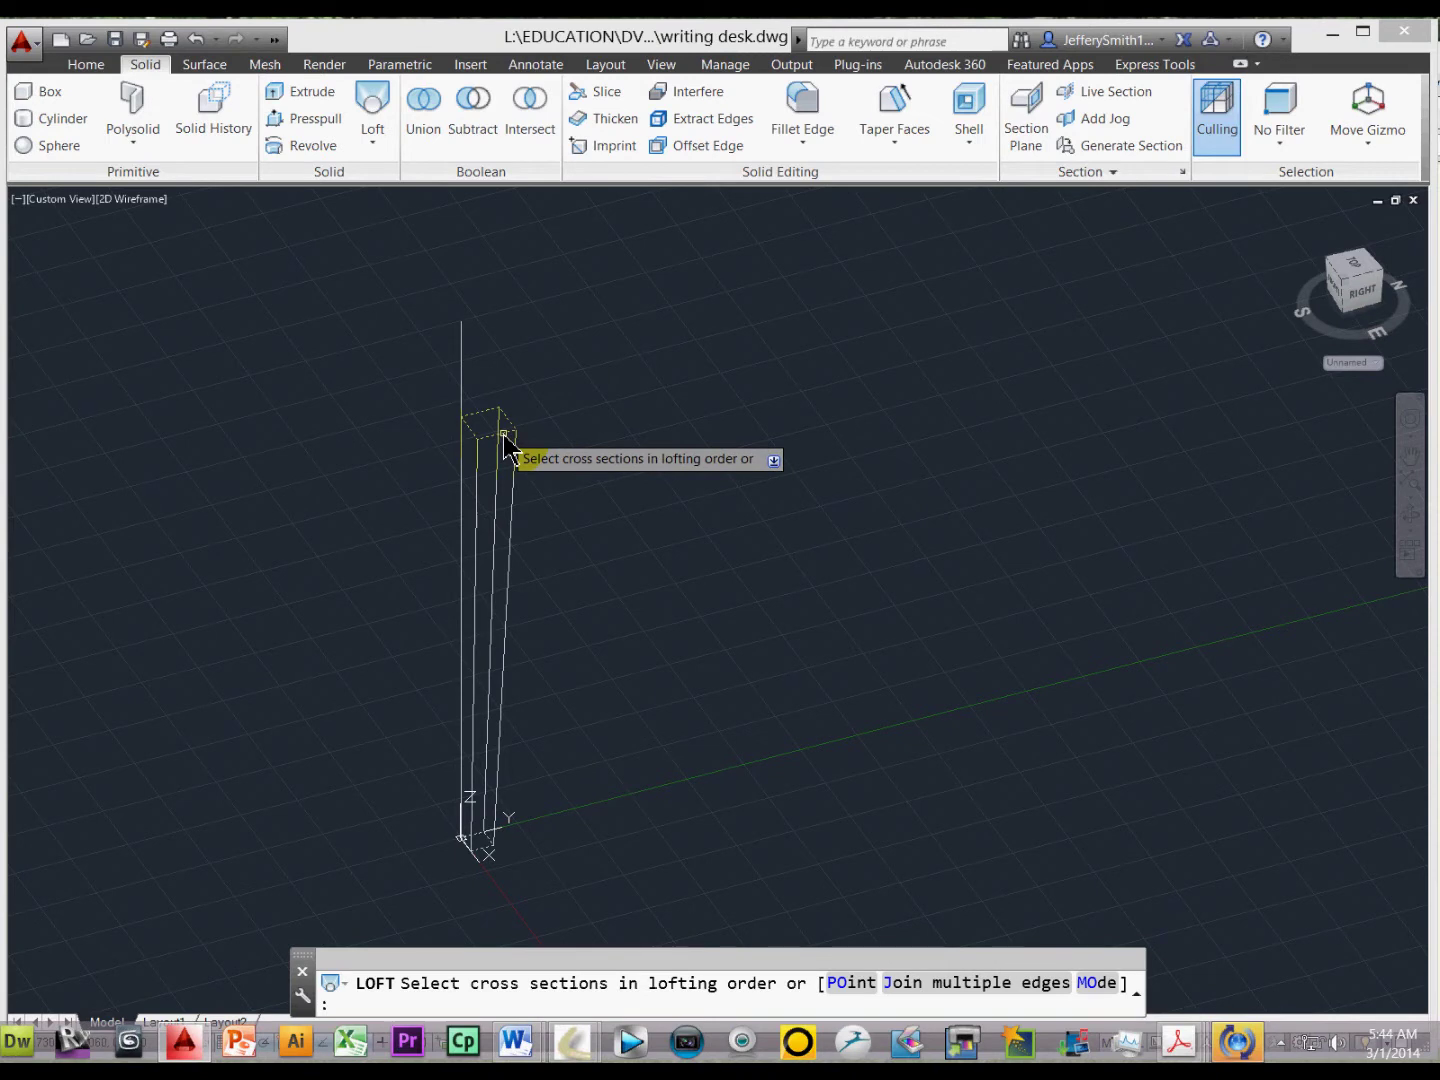
key("Return")
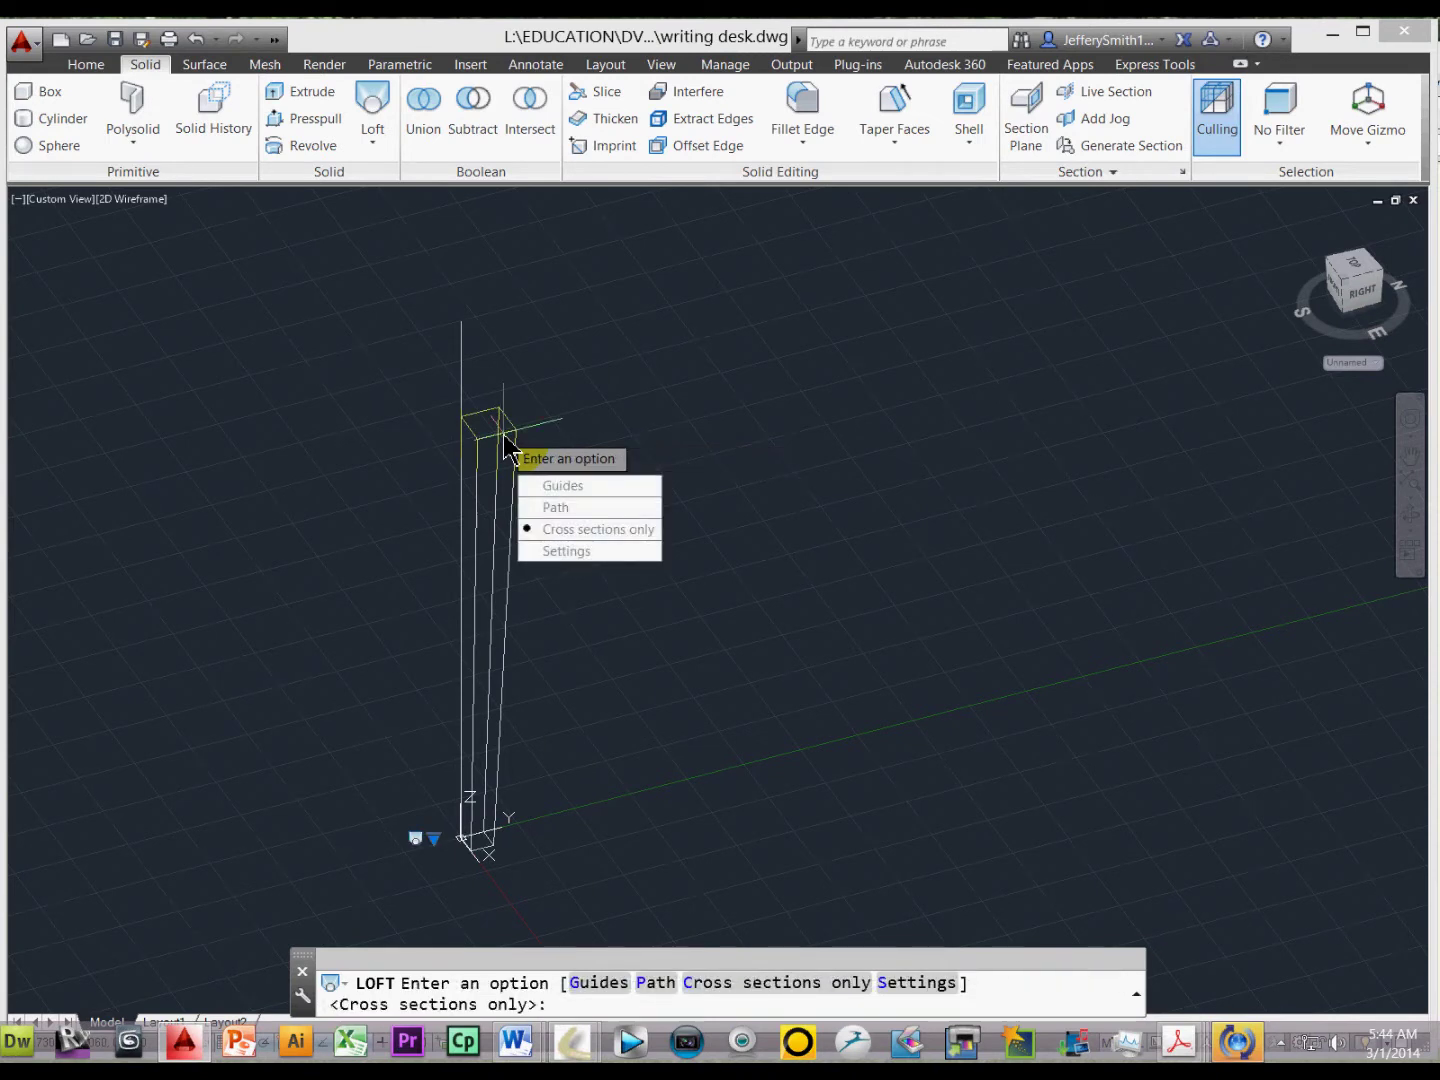
key("Return")
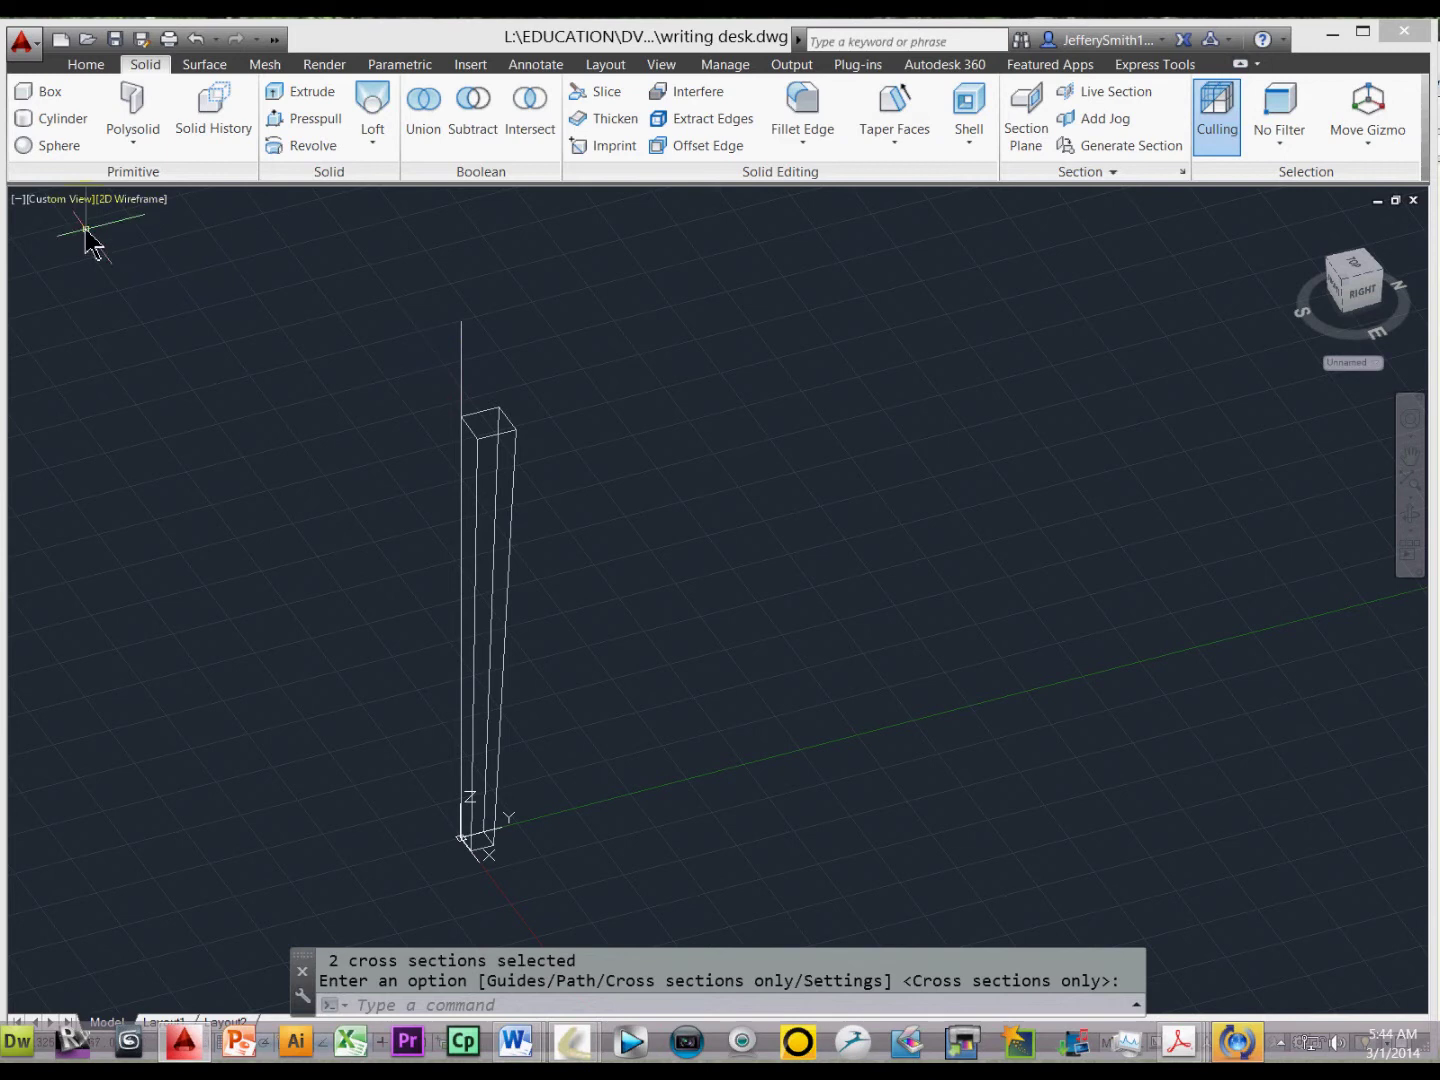
Step: Display the leg Shaded in the Right view, zoomed in on its taper
left_click(113, 199)
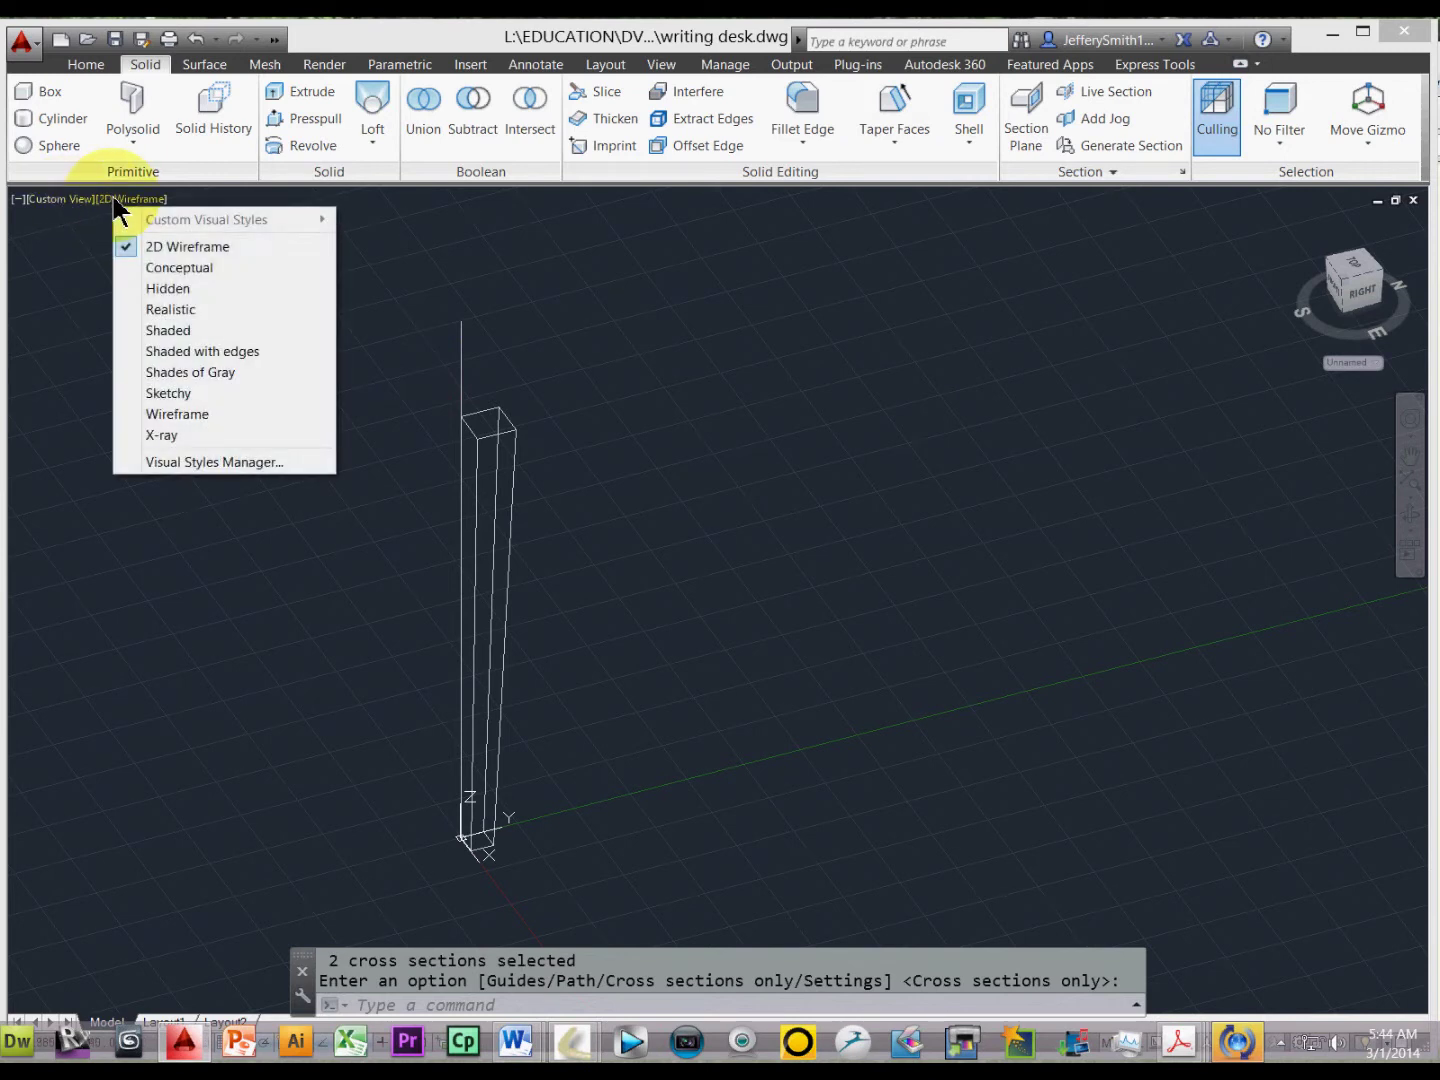
left_click(190, 334)
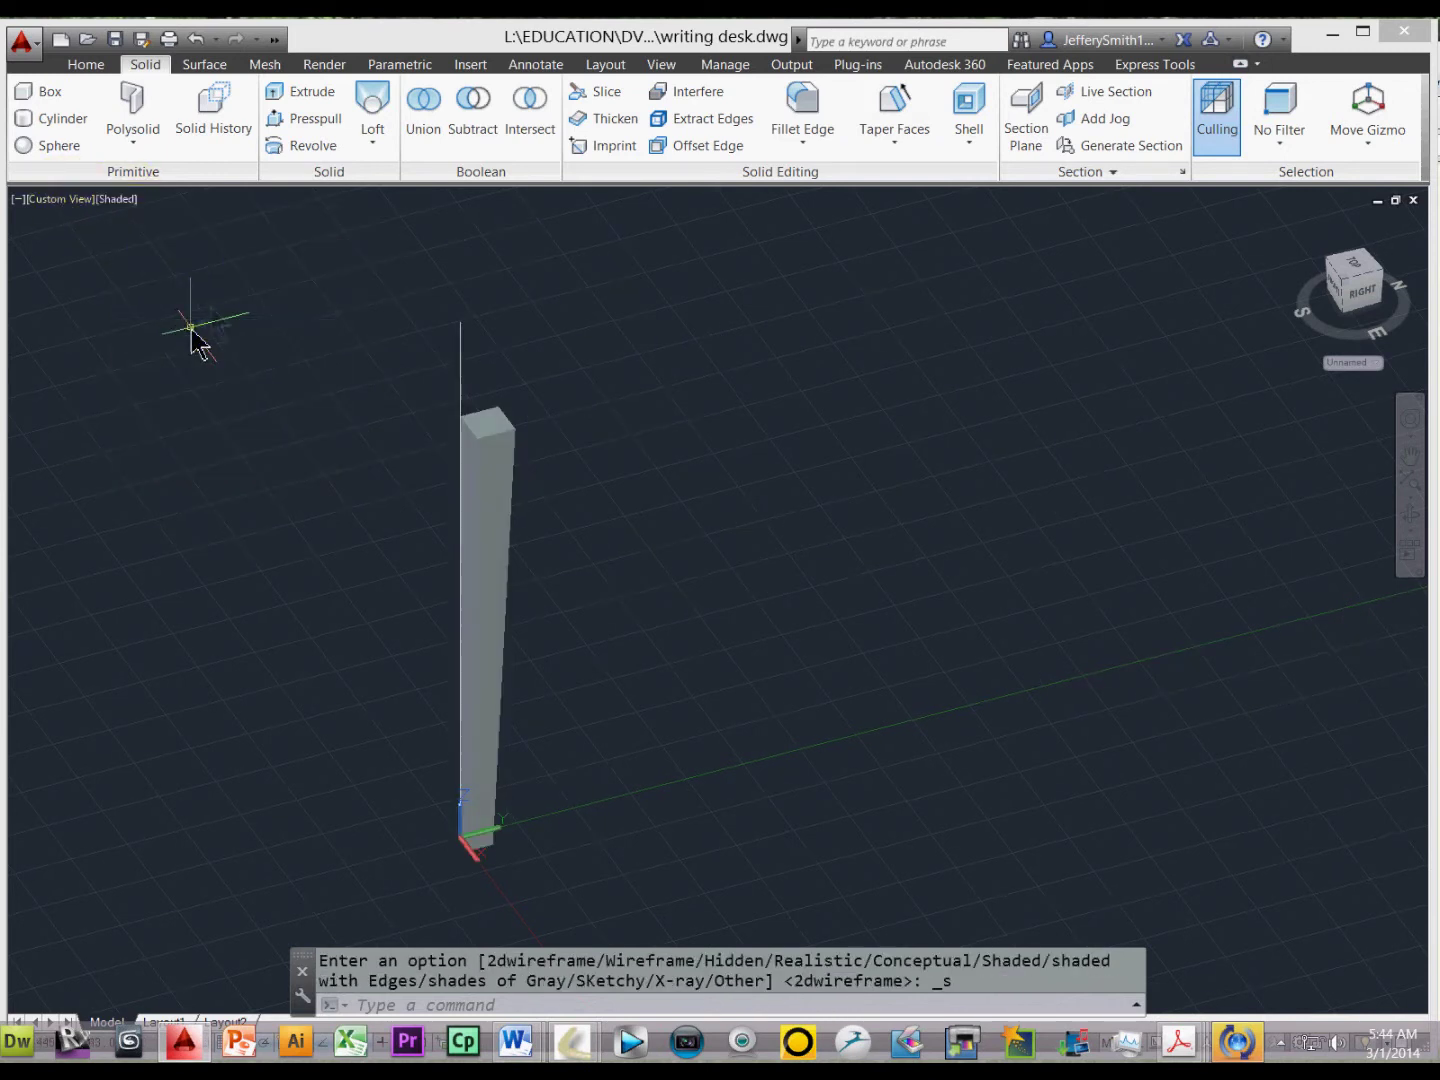
left_click(68, 201)
left_click(110, 311)
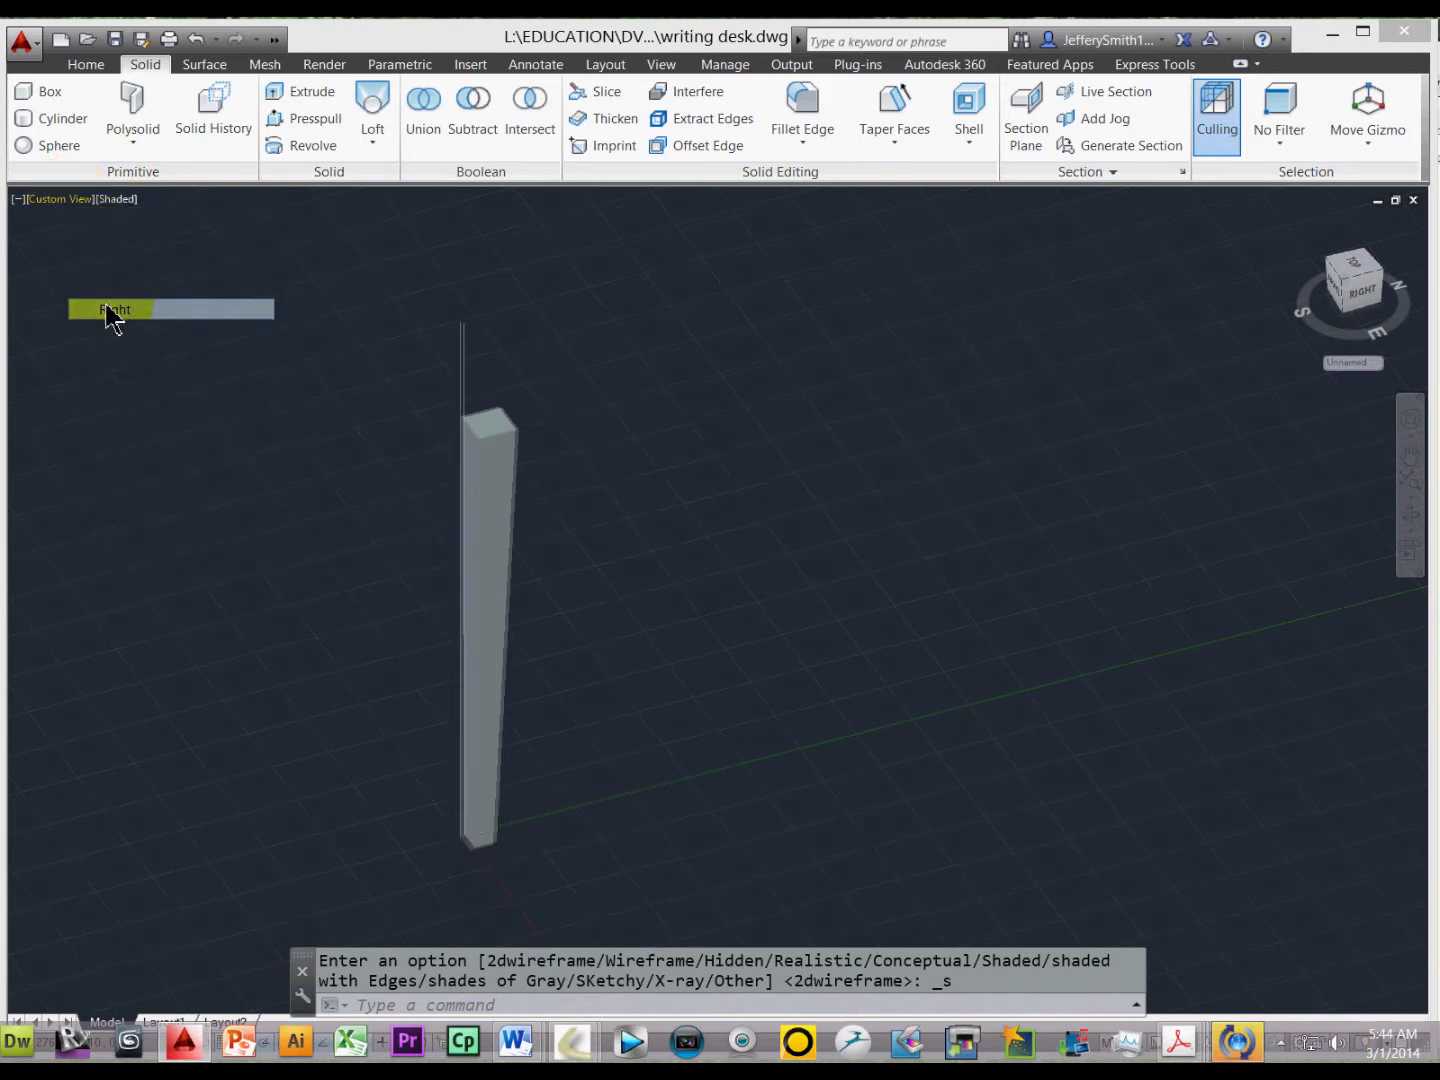
scroll(783, 627, "up", 2)
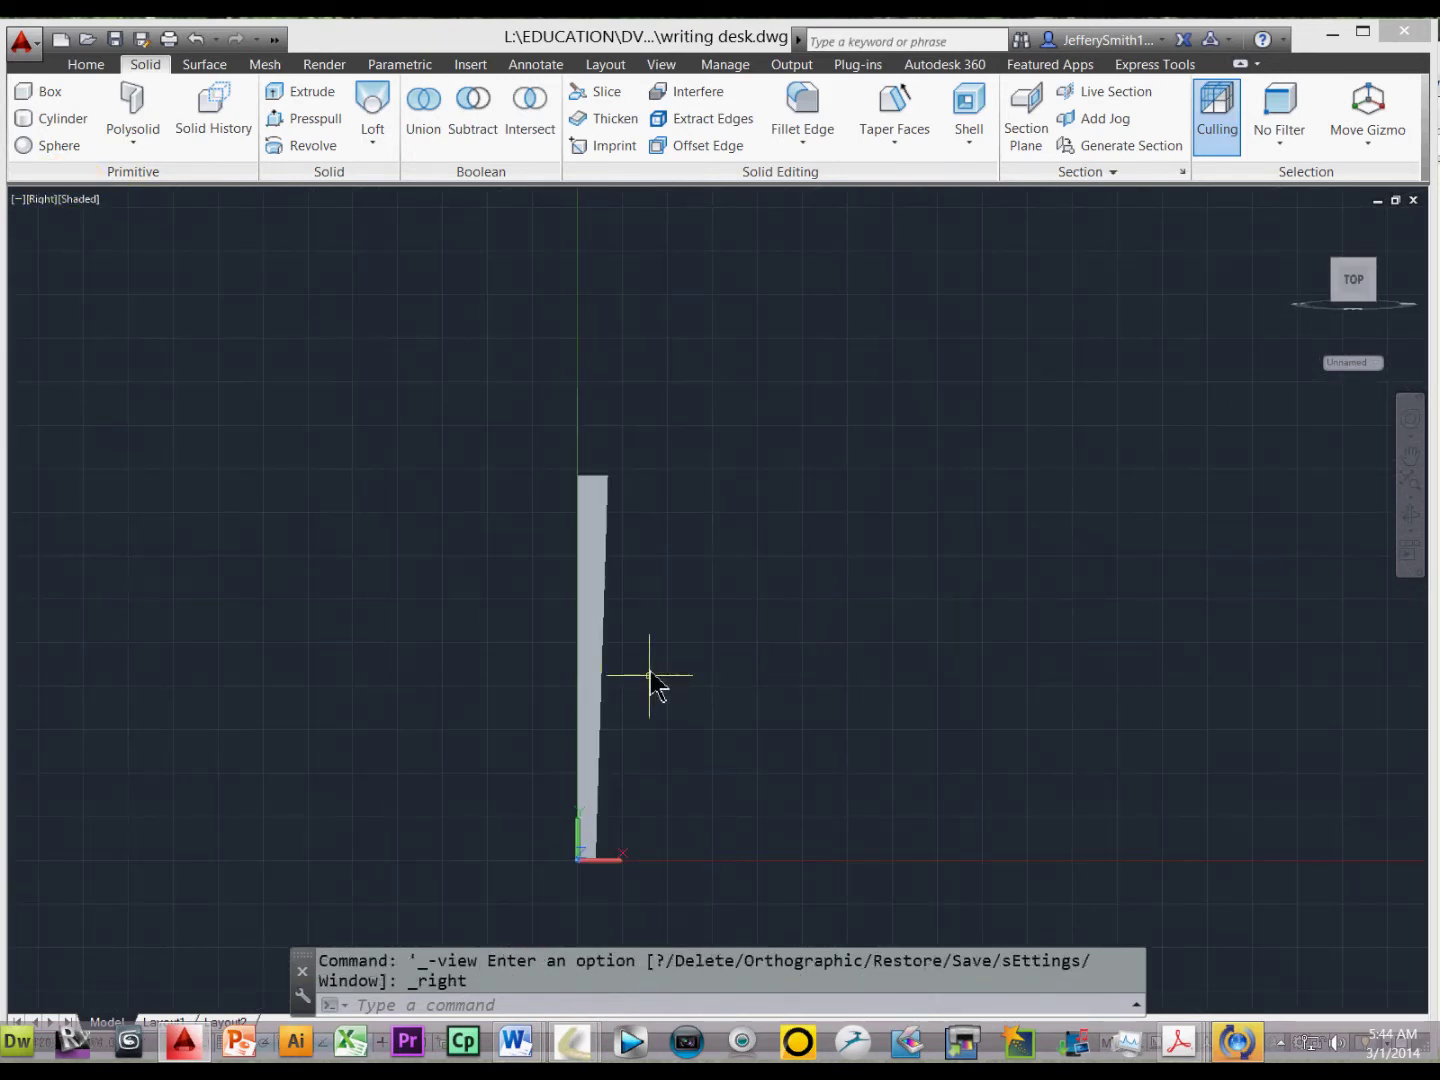
scroll(703, 765, "up", 2)
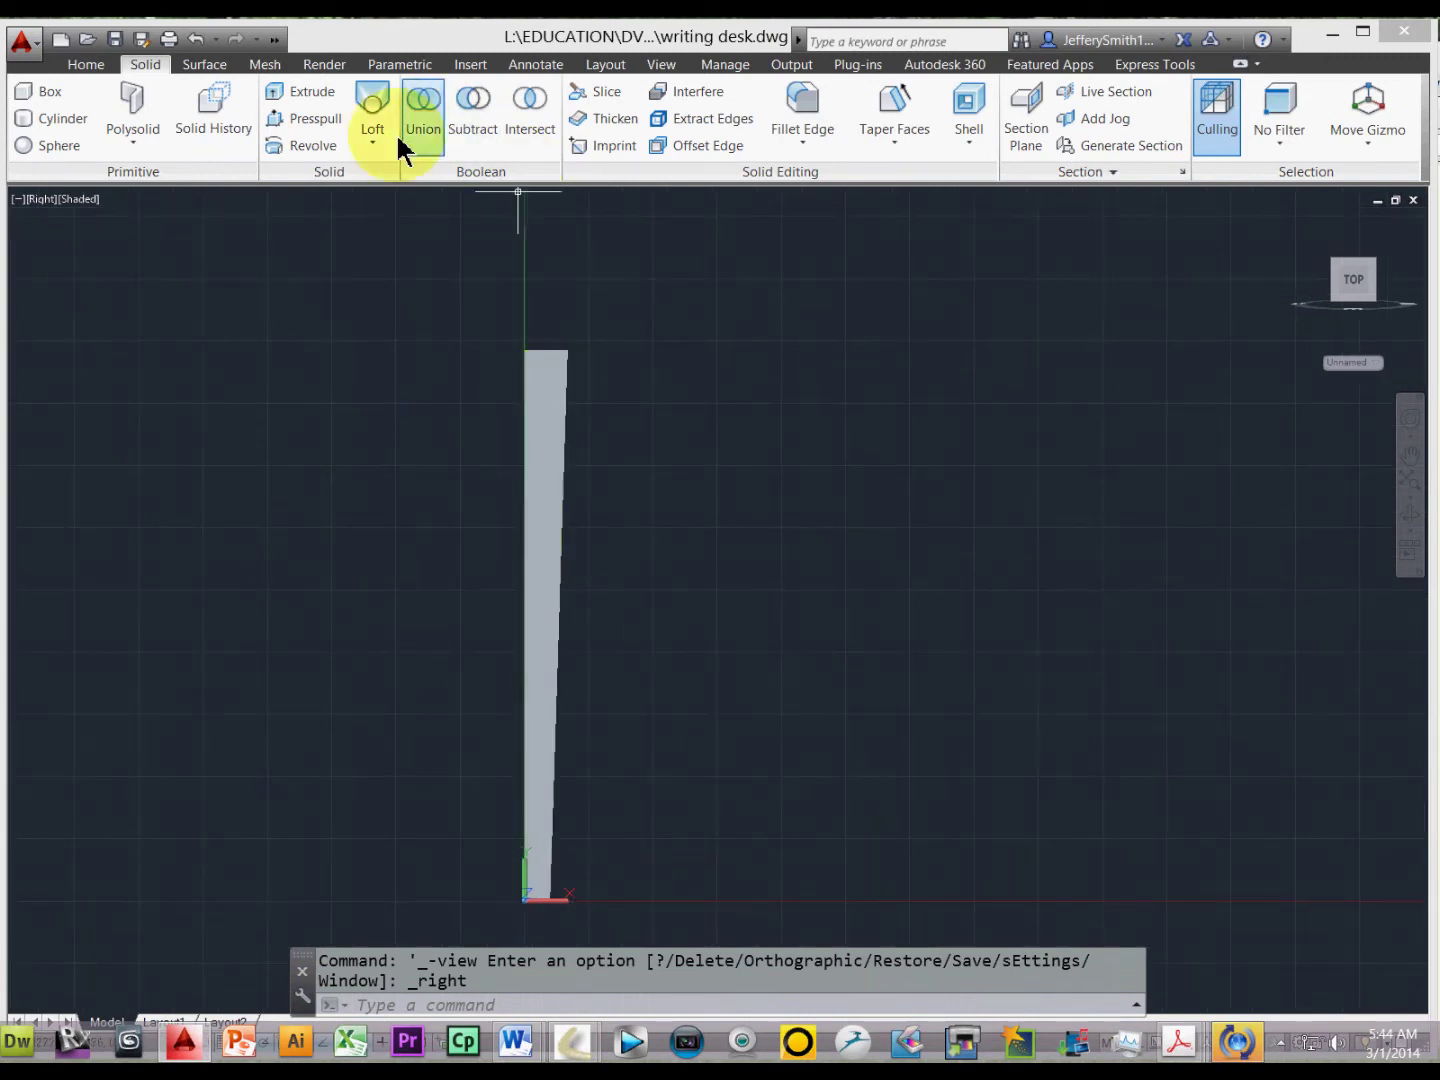
left_click(85, 65)
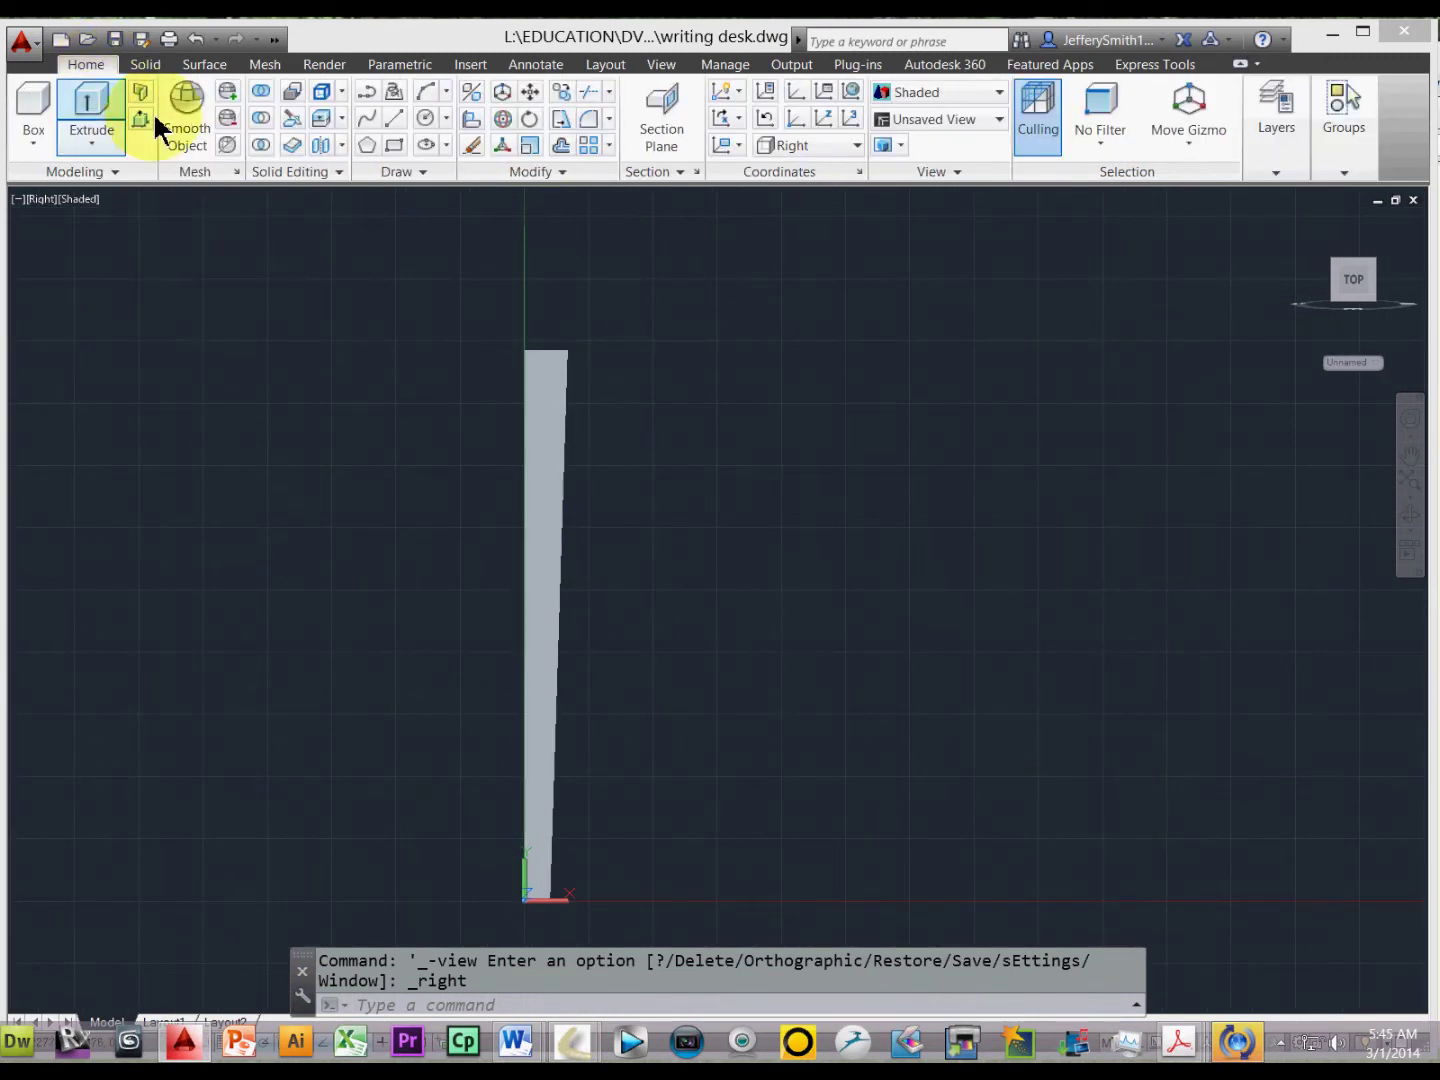
Step: Draw a horizontal reference line leftward from 0,0 at the leg's base
left_click(393, 119)
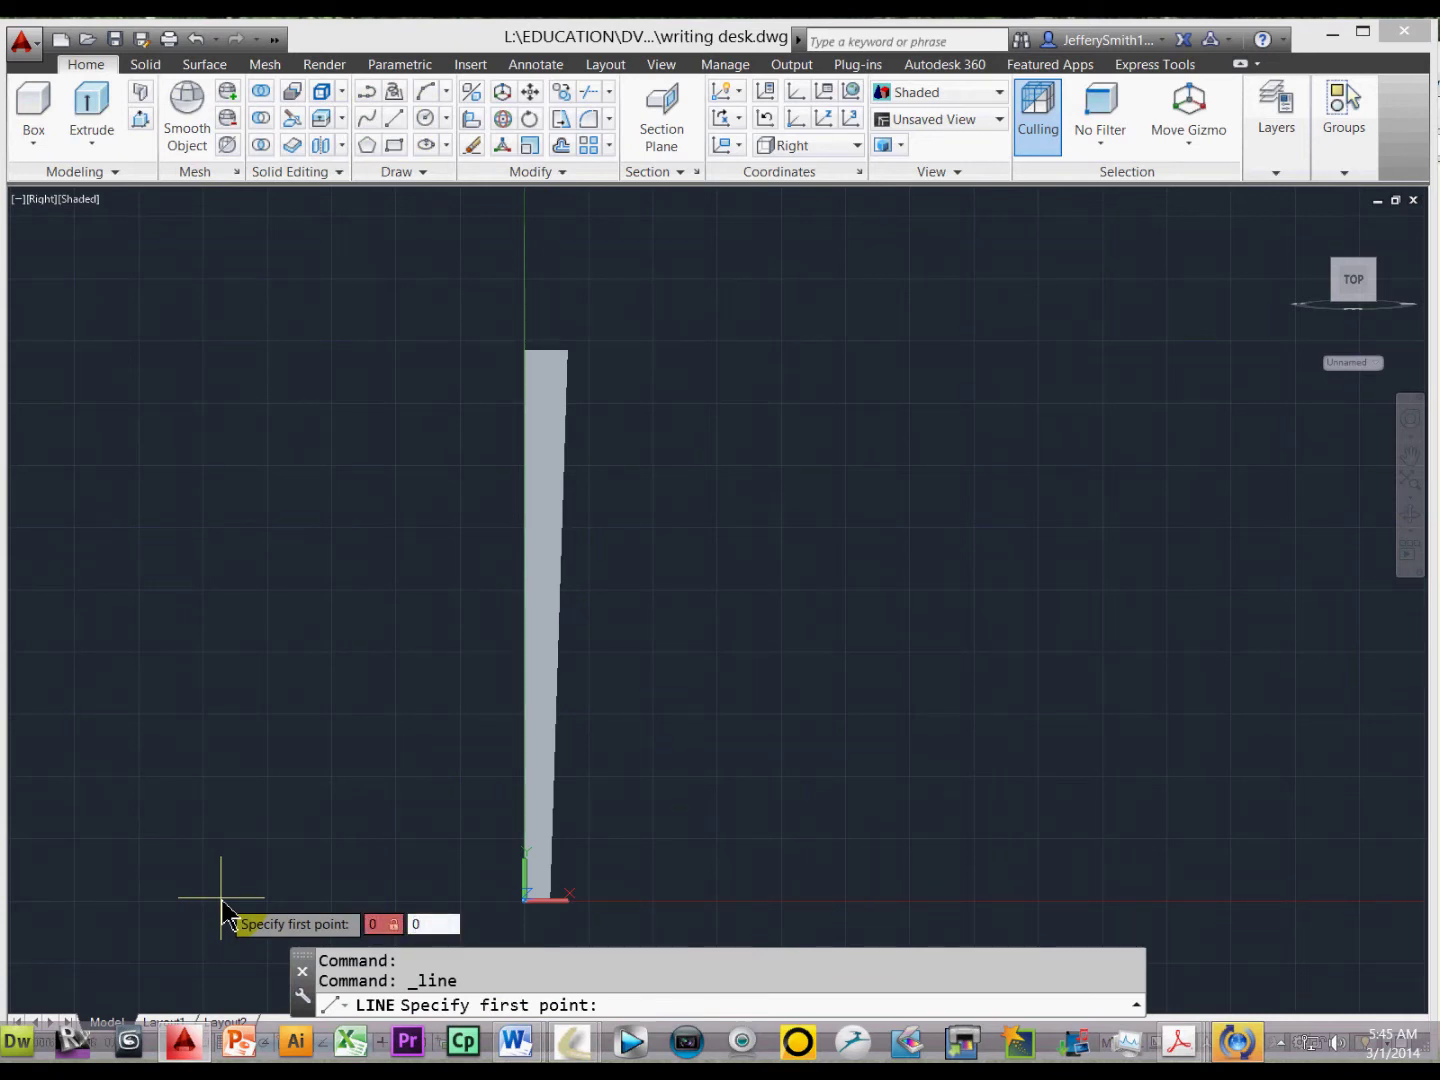
type("0,0")
key("Return")
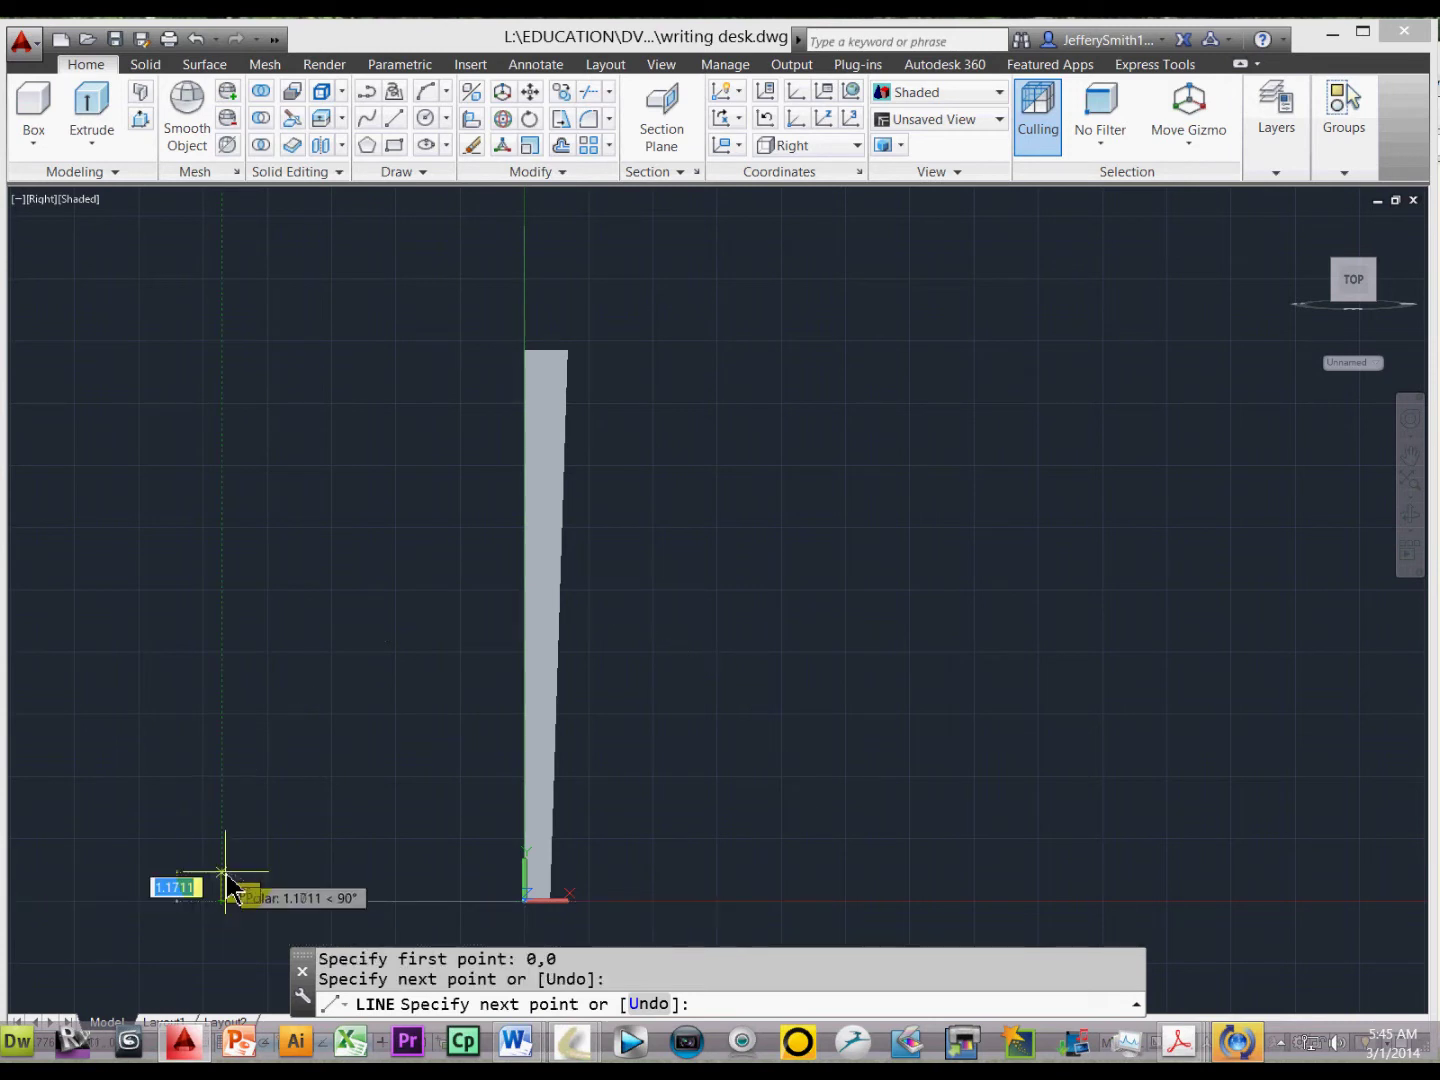
key("Escape")
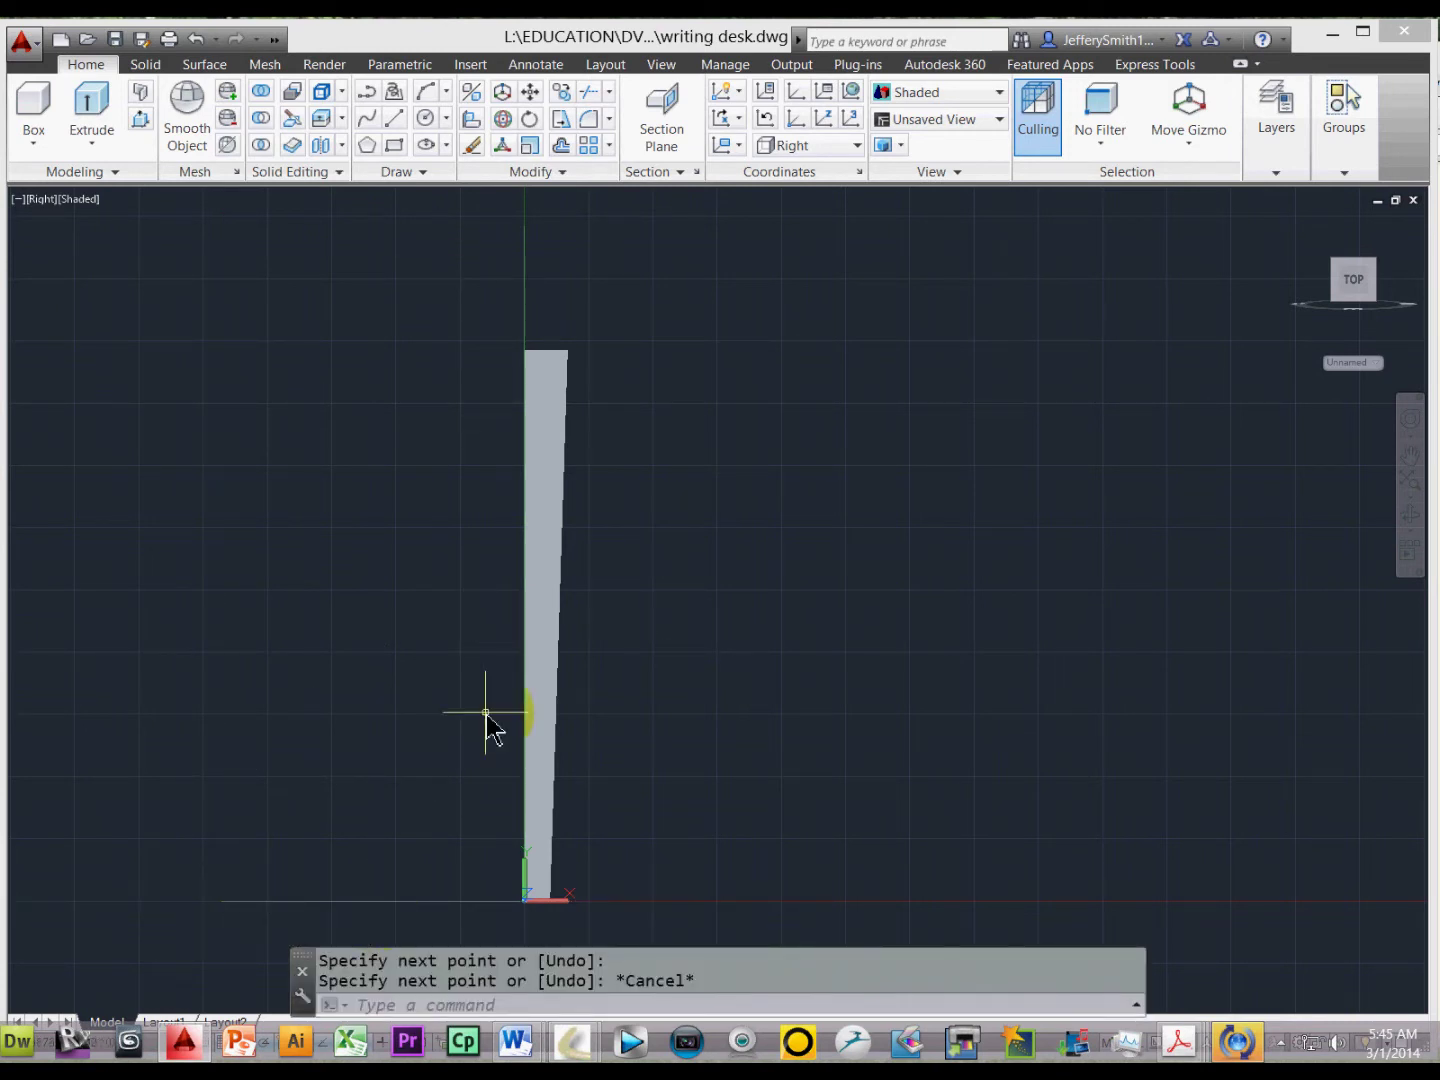
Step: Add a 90° angular dimension between the base line and the leg's left edge
left_click(527, 67)
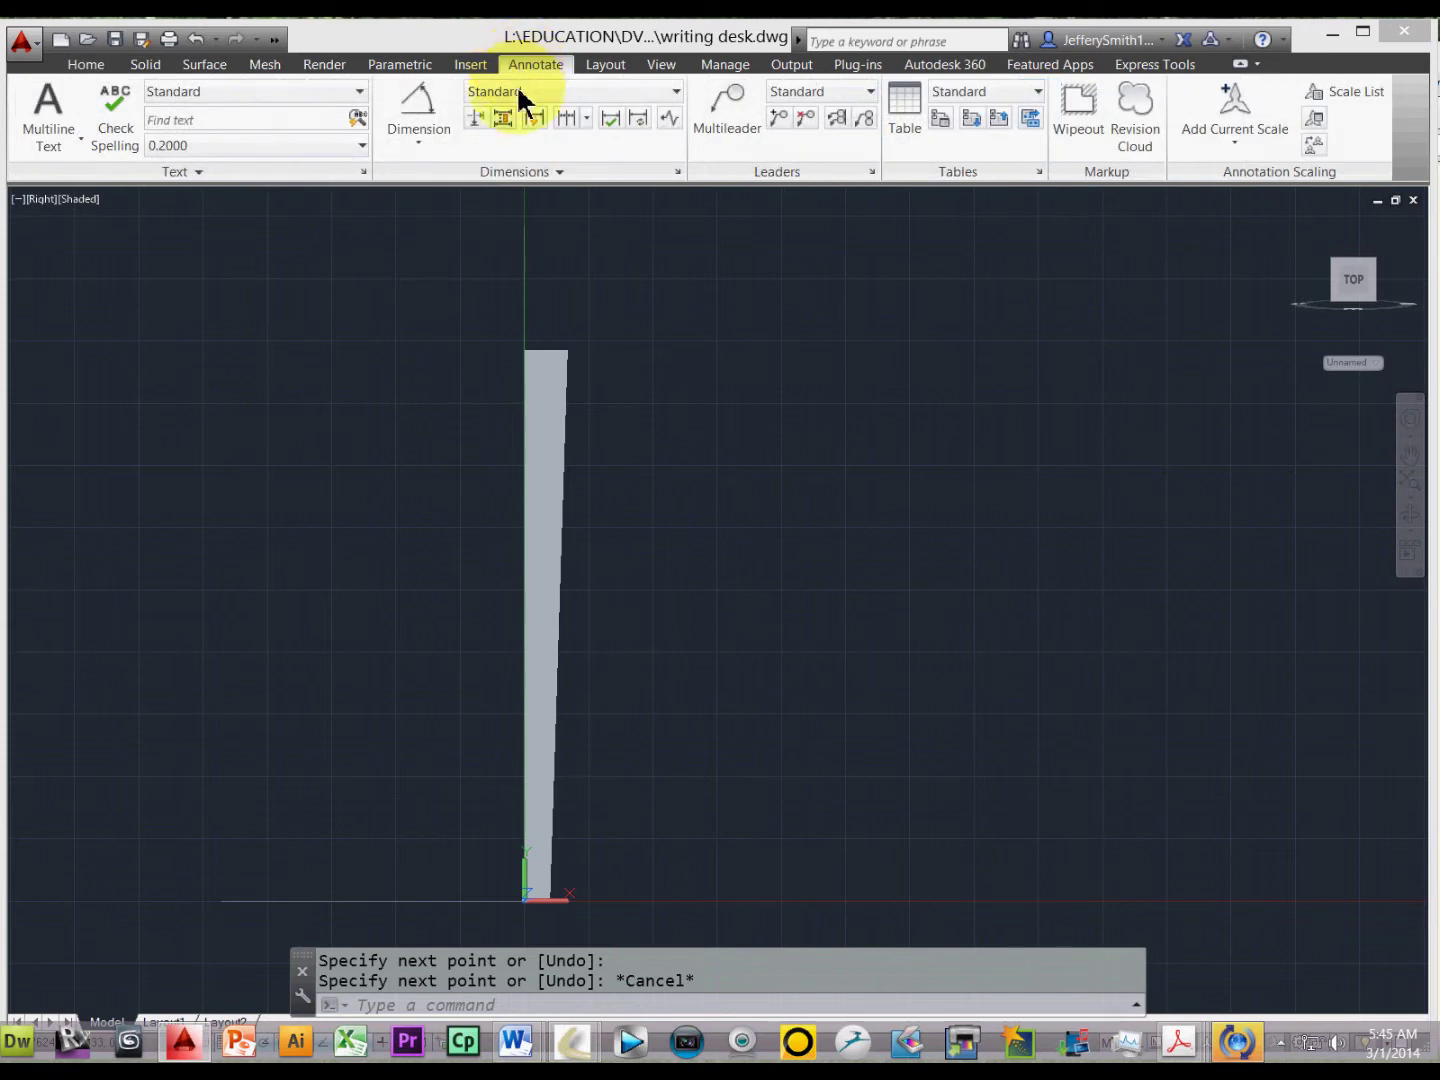
left_click(420, 110)
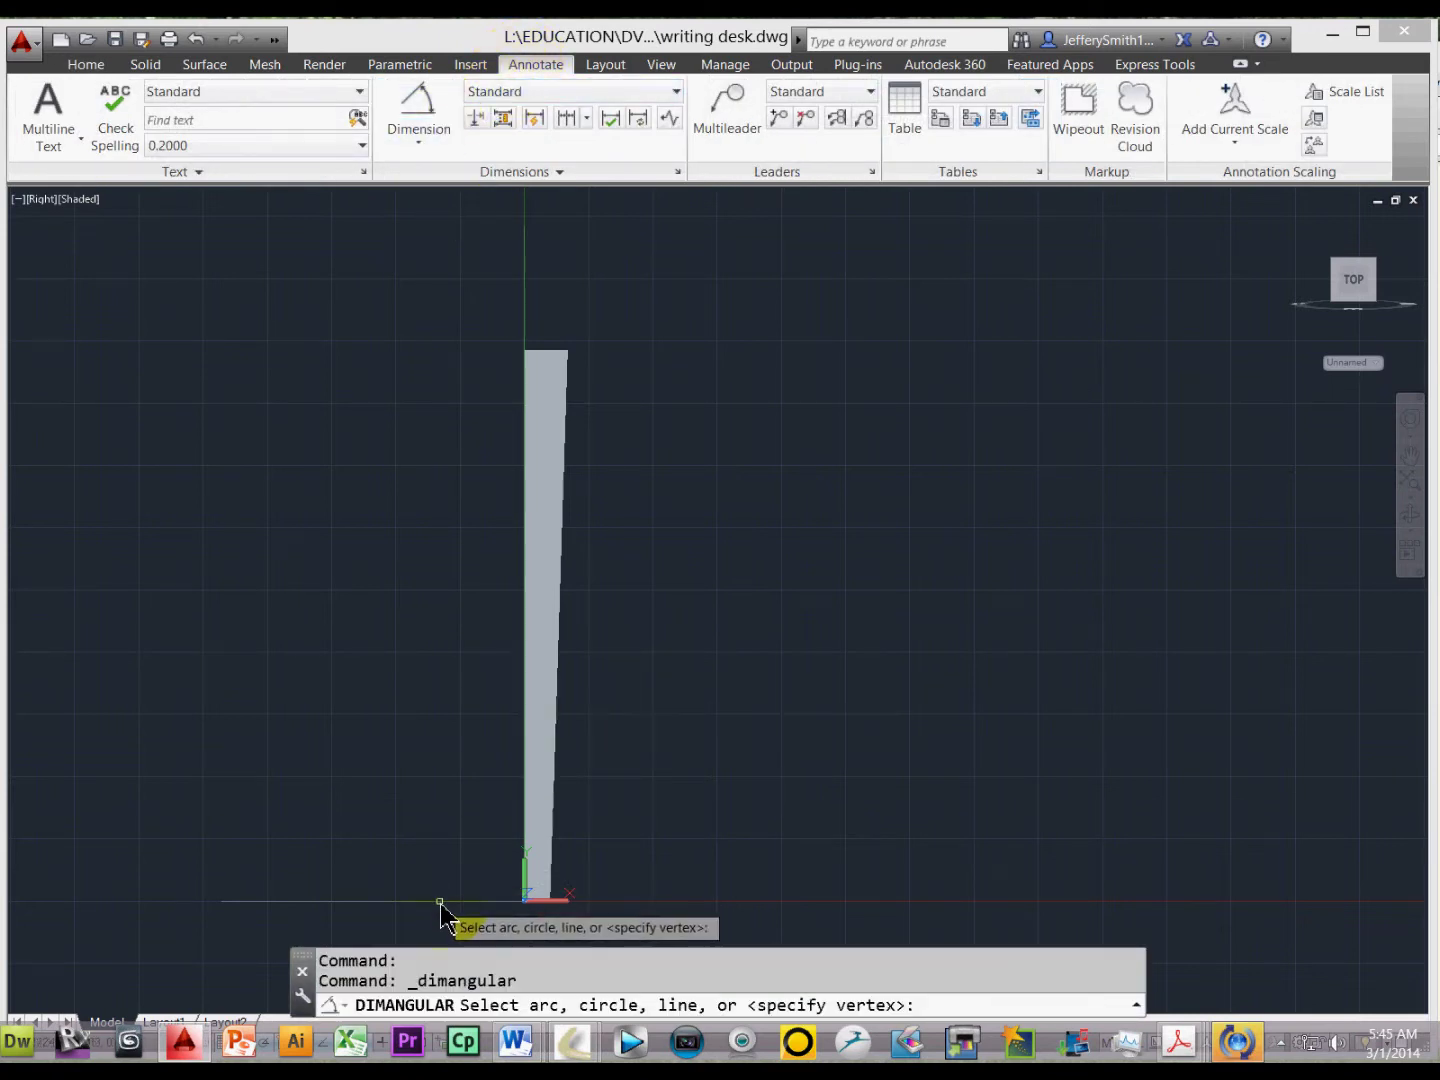
left_click(440, 902)
left_click(526, 744)
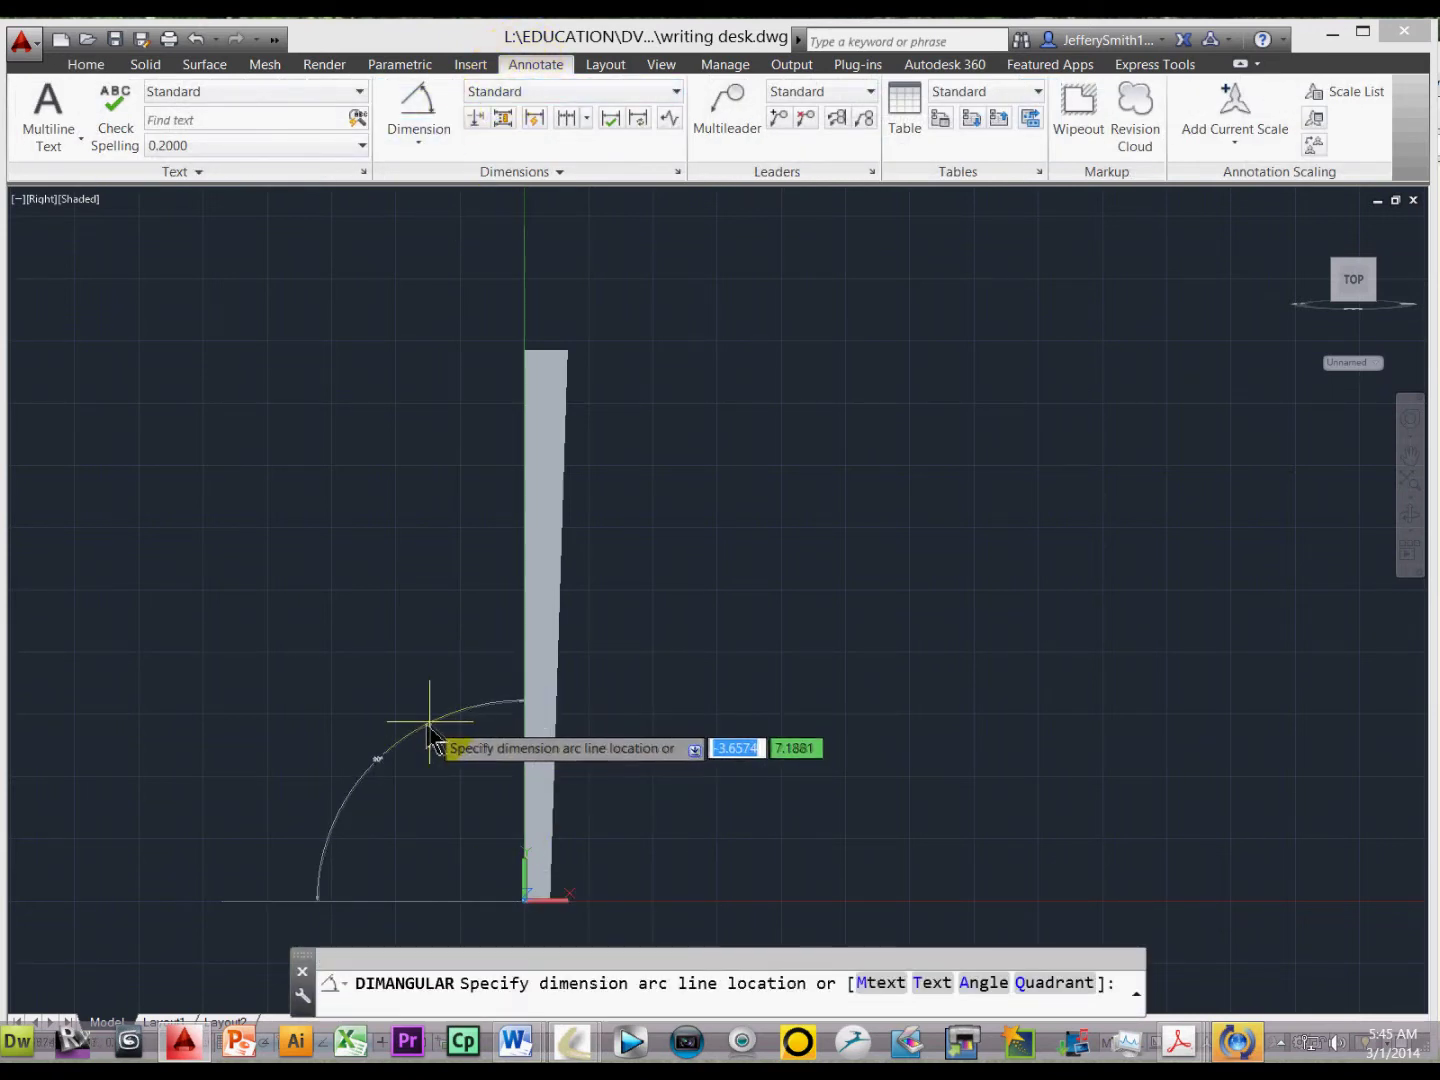
left_click(422, 724)
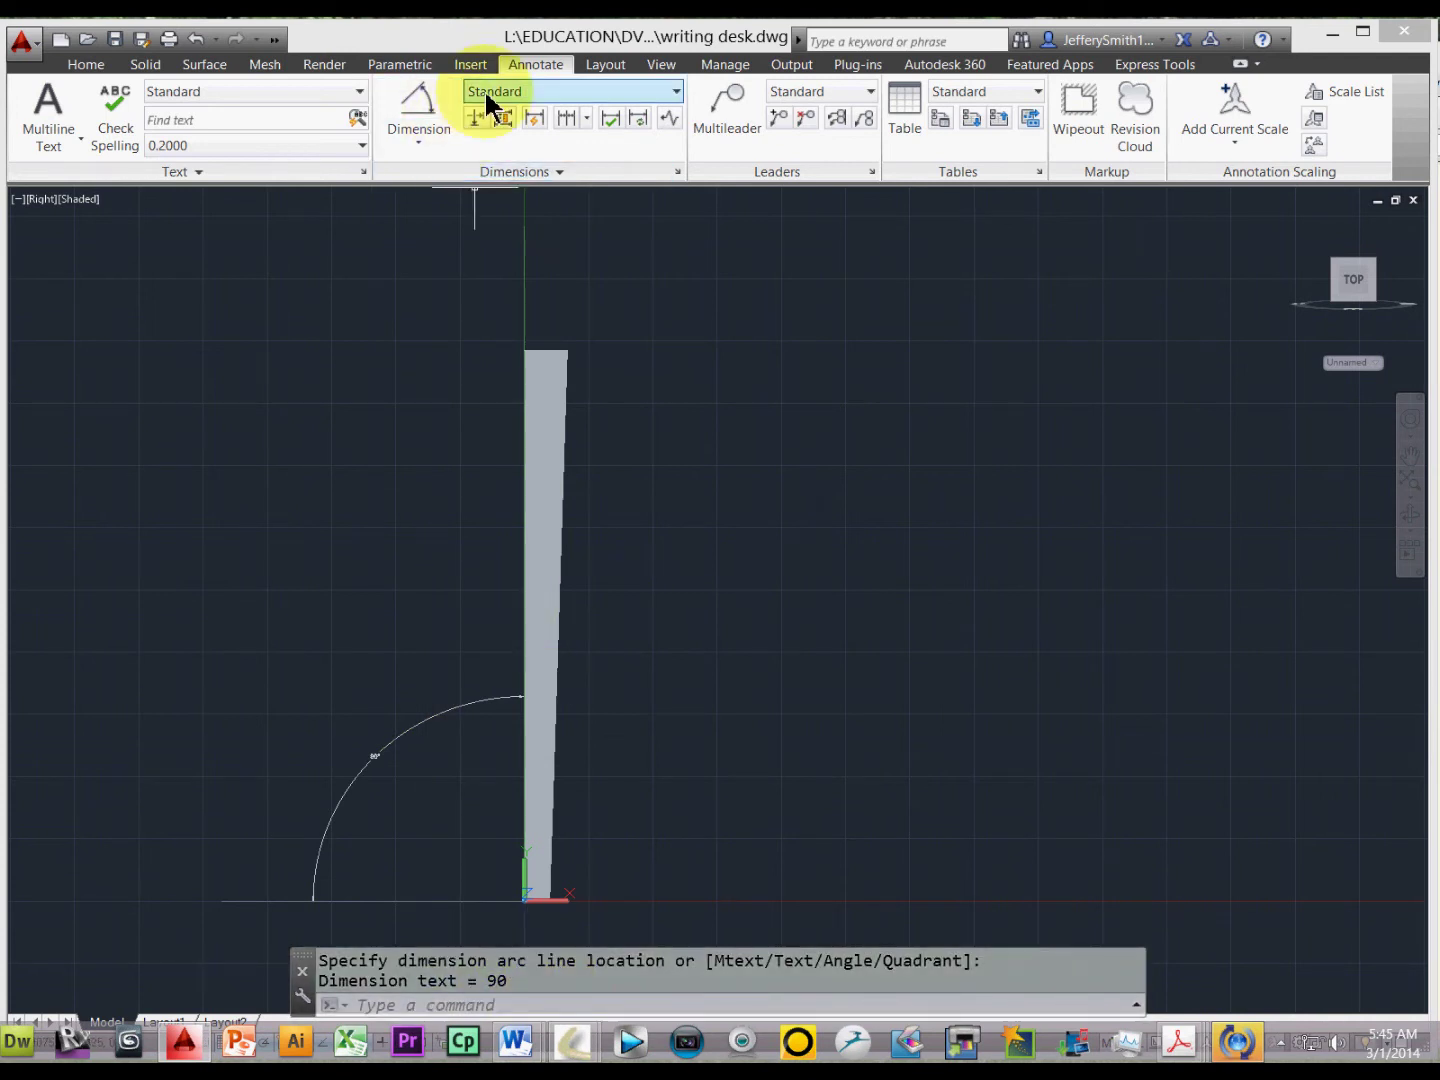
left_click(419, 106)
key("Escape")
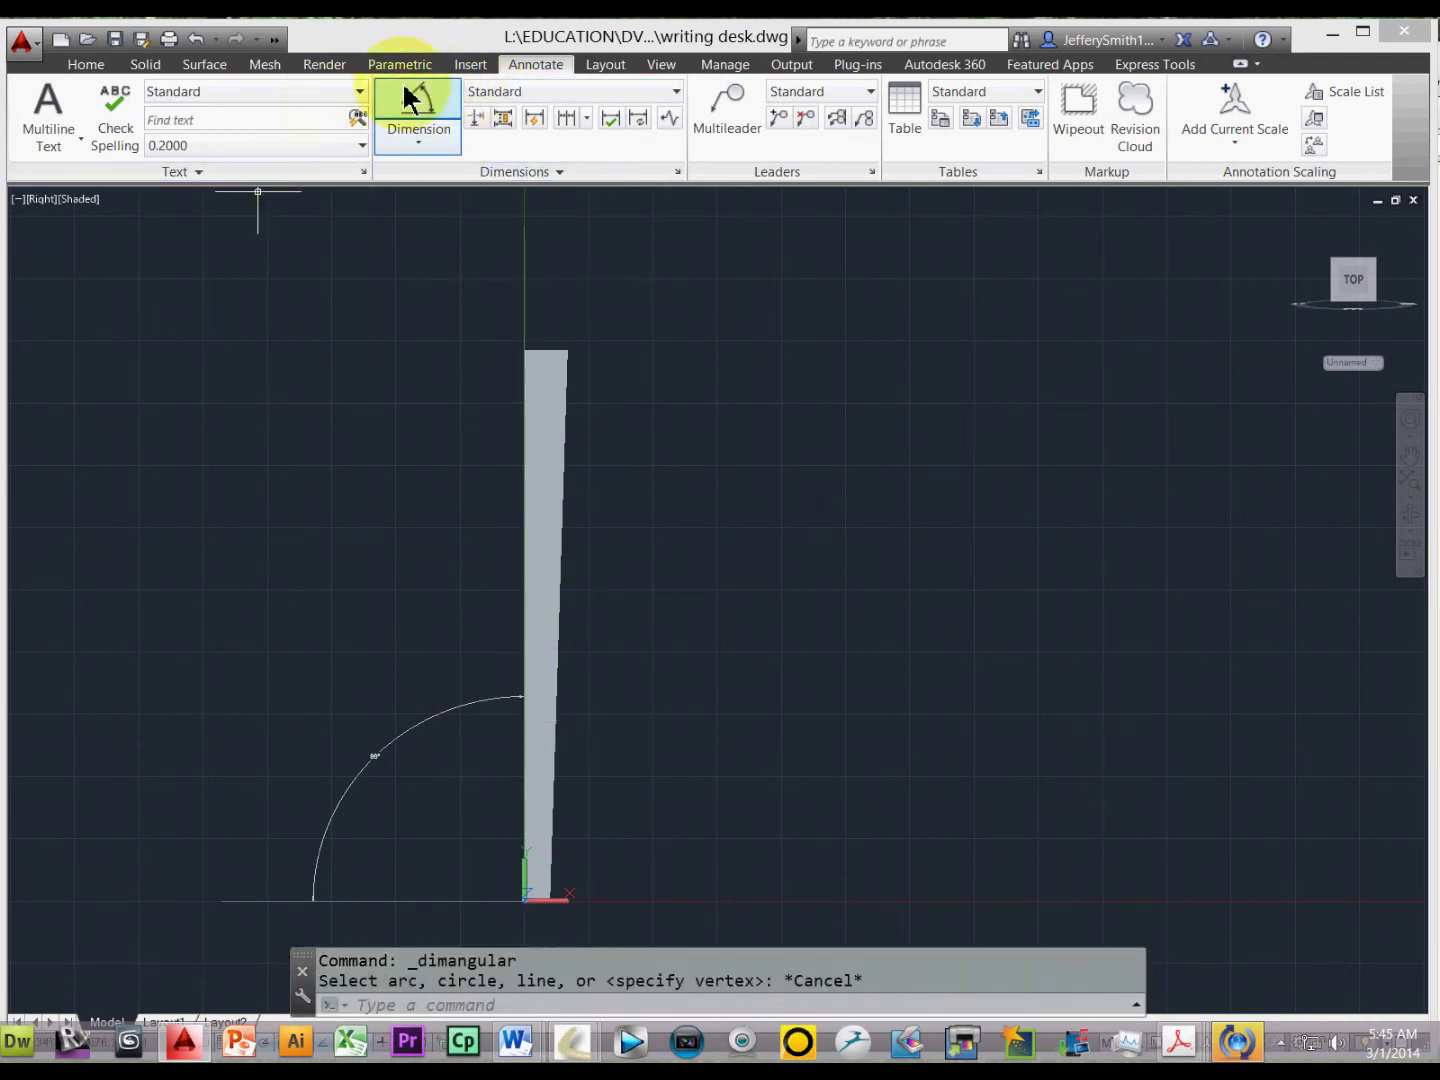
key("Escape")
left_click(87, 66)
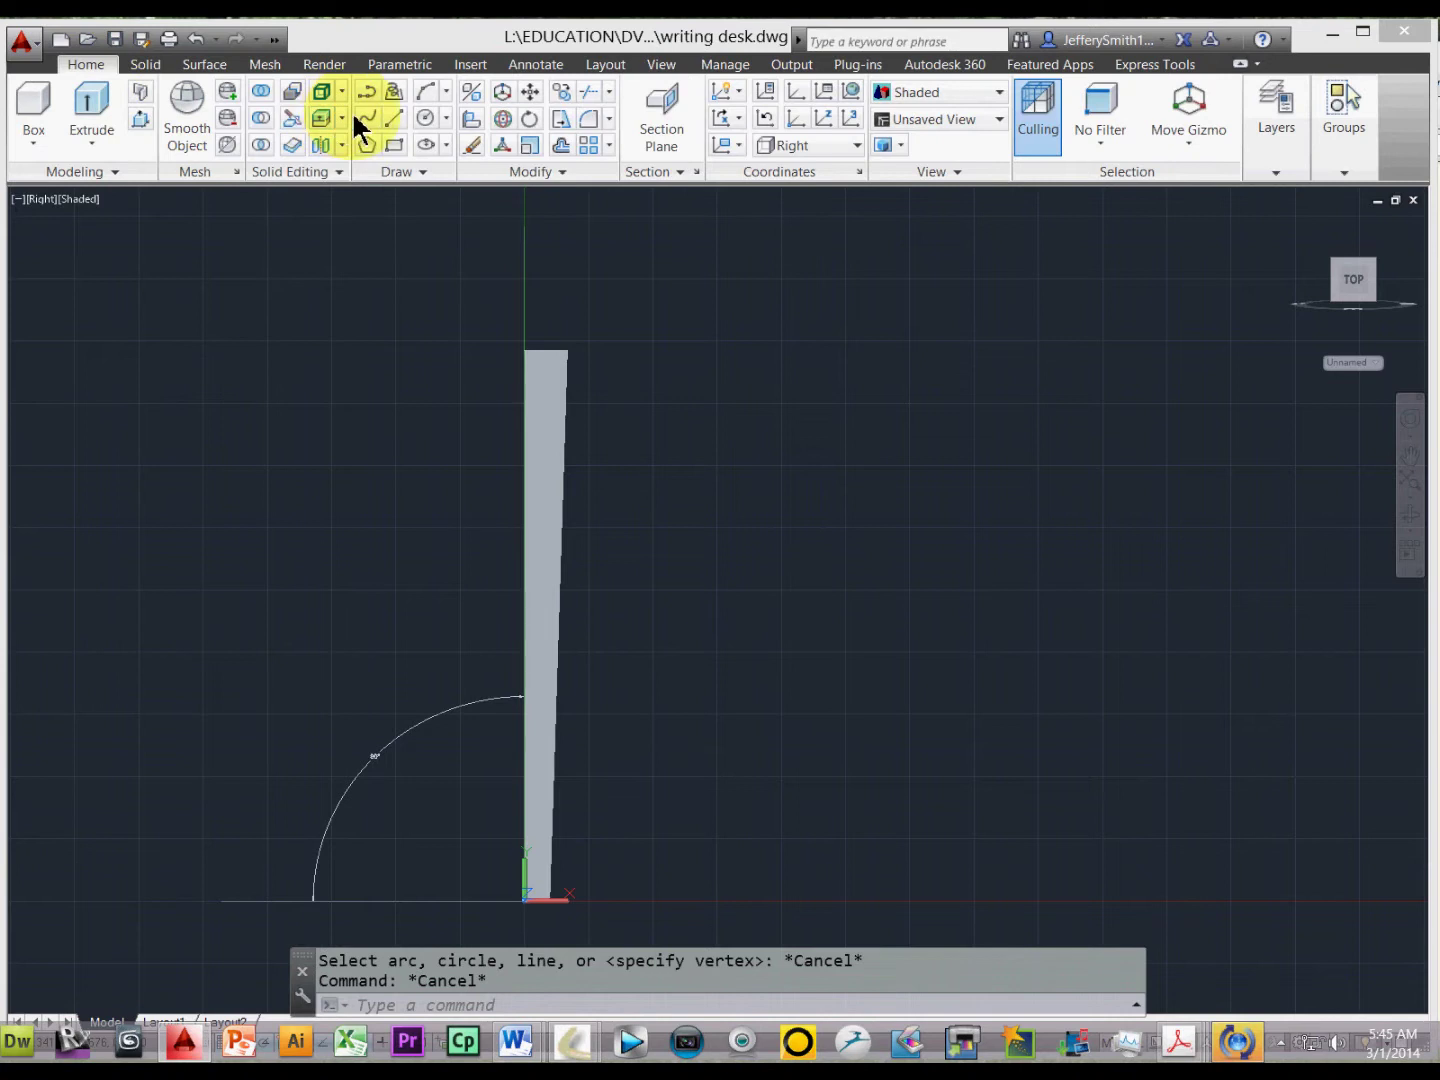
Step: Draw a horizontal reference line from 0,0 to the right of the leg
key("Escape")
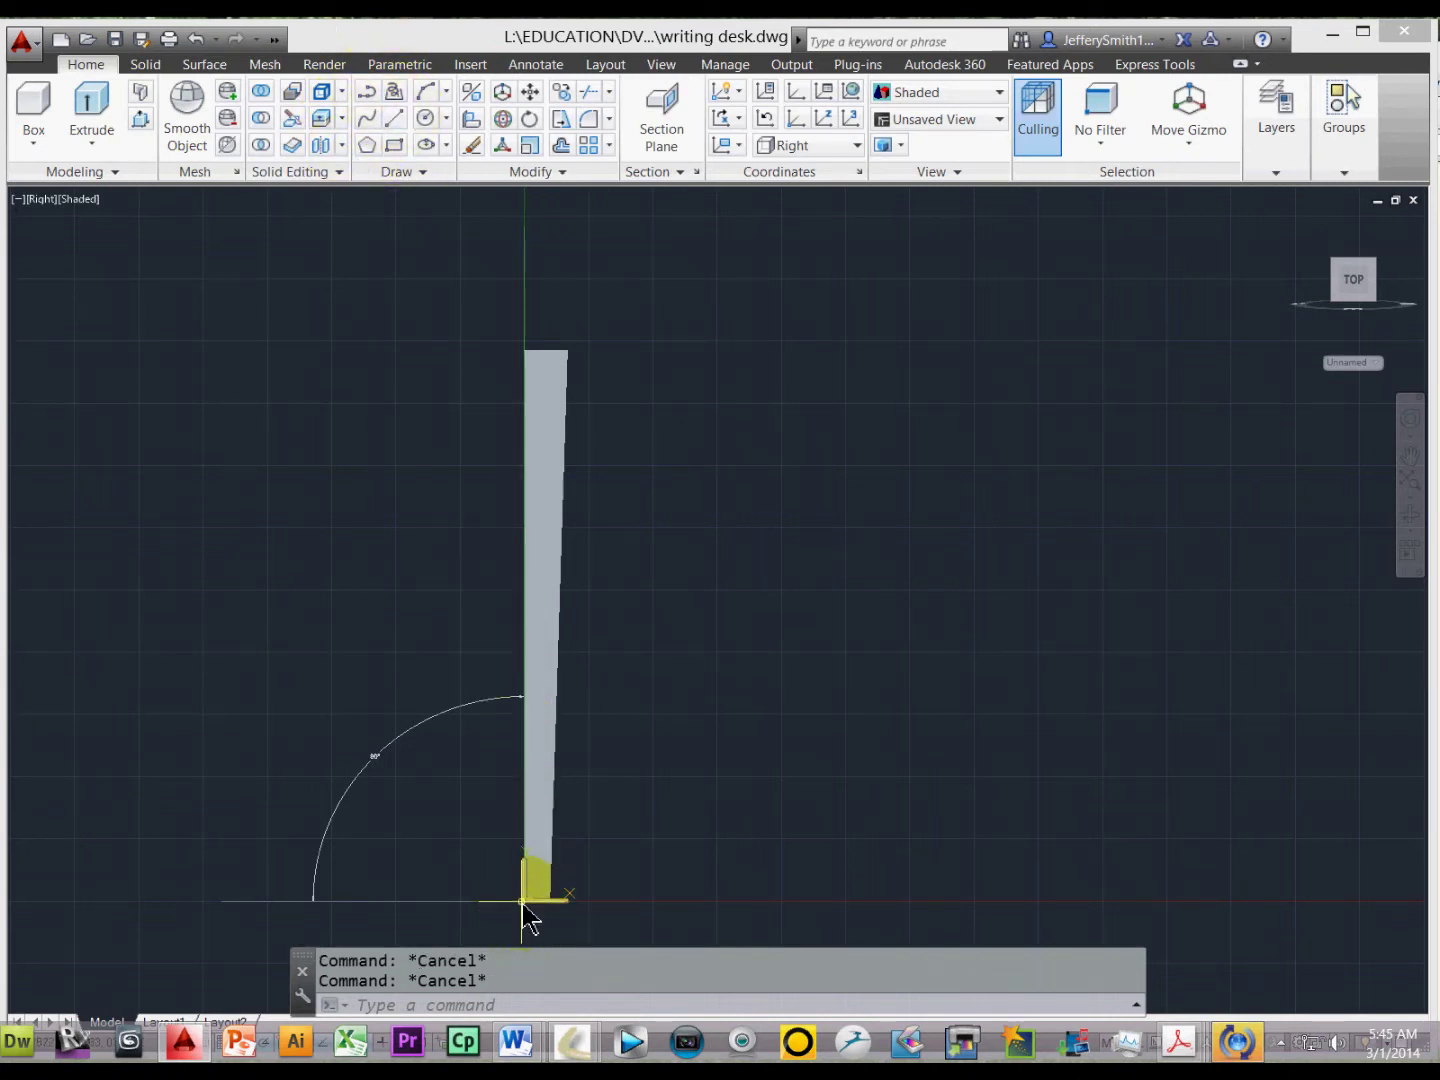
left_click(397, 121)
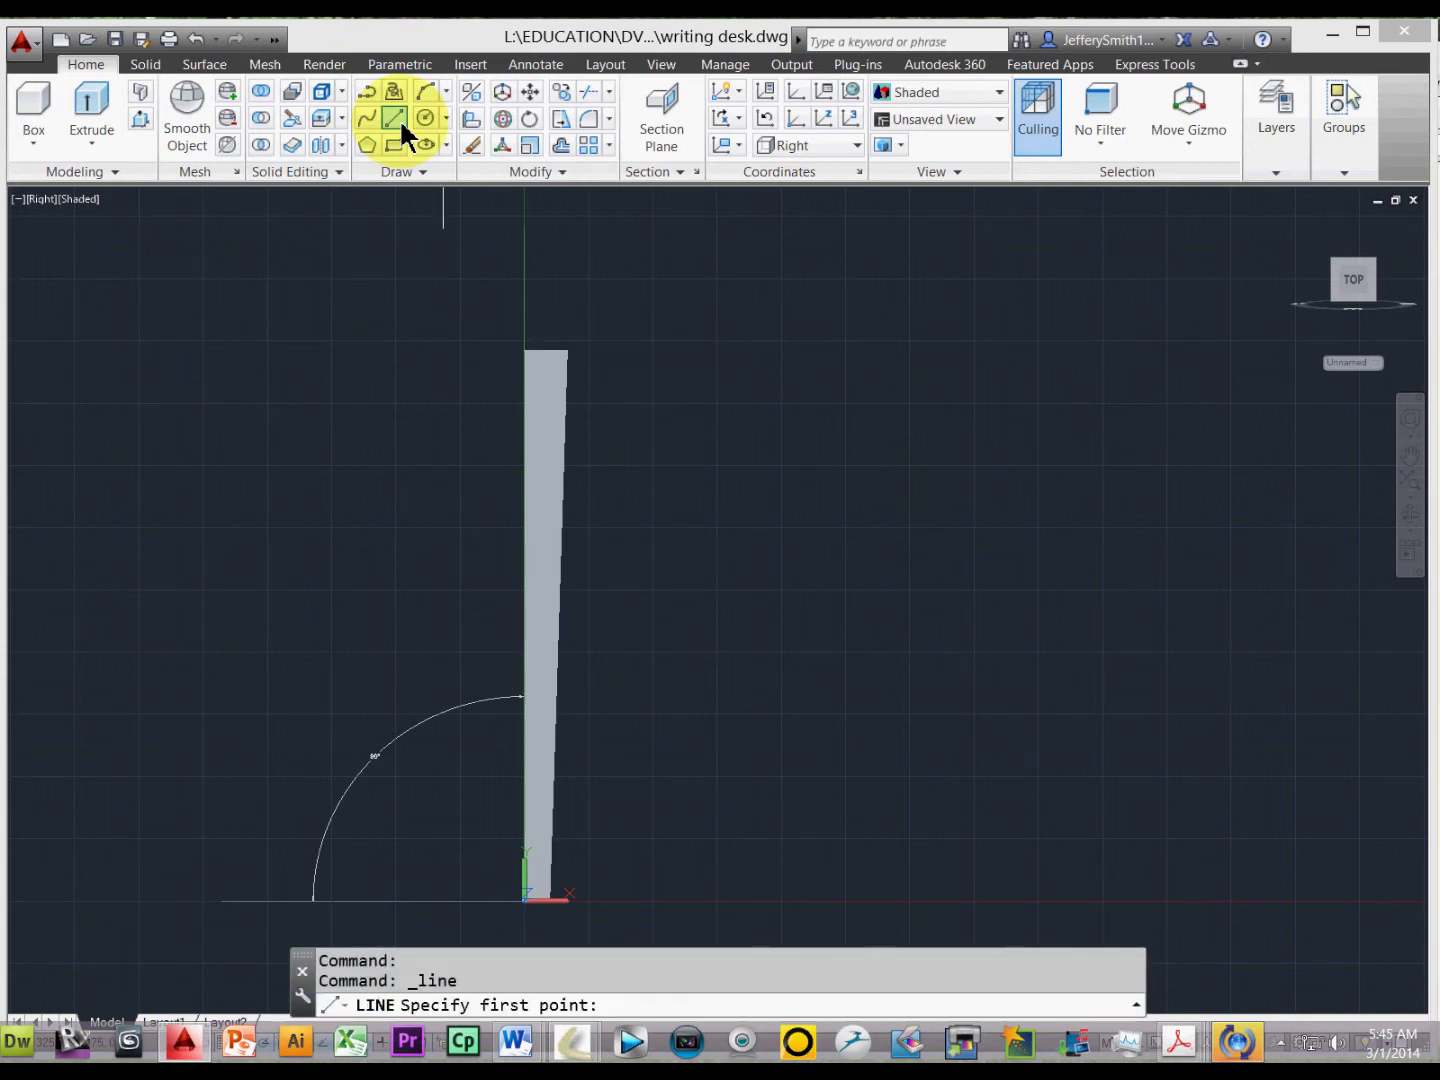
type("0,0")
key("Return")
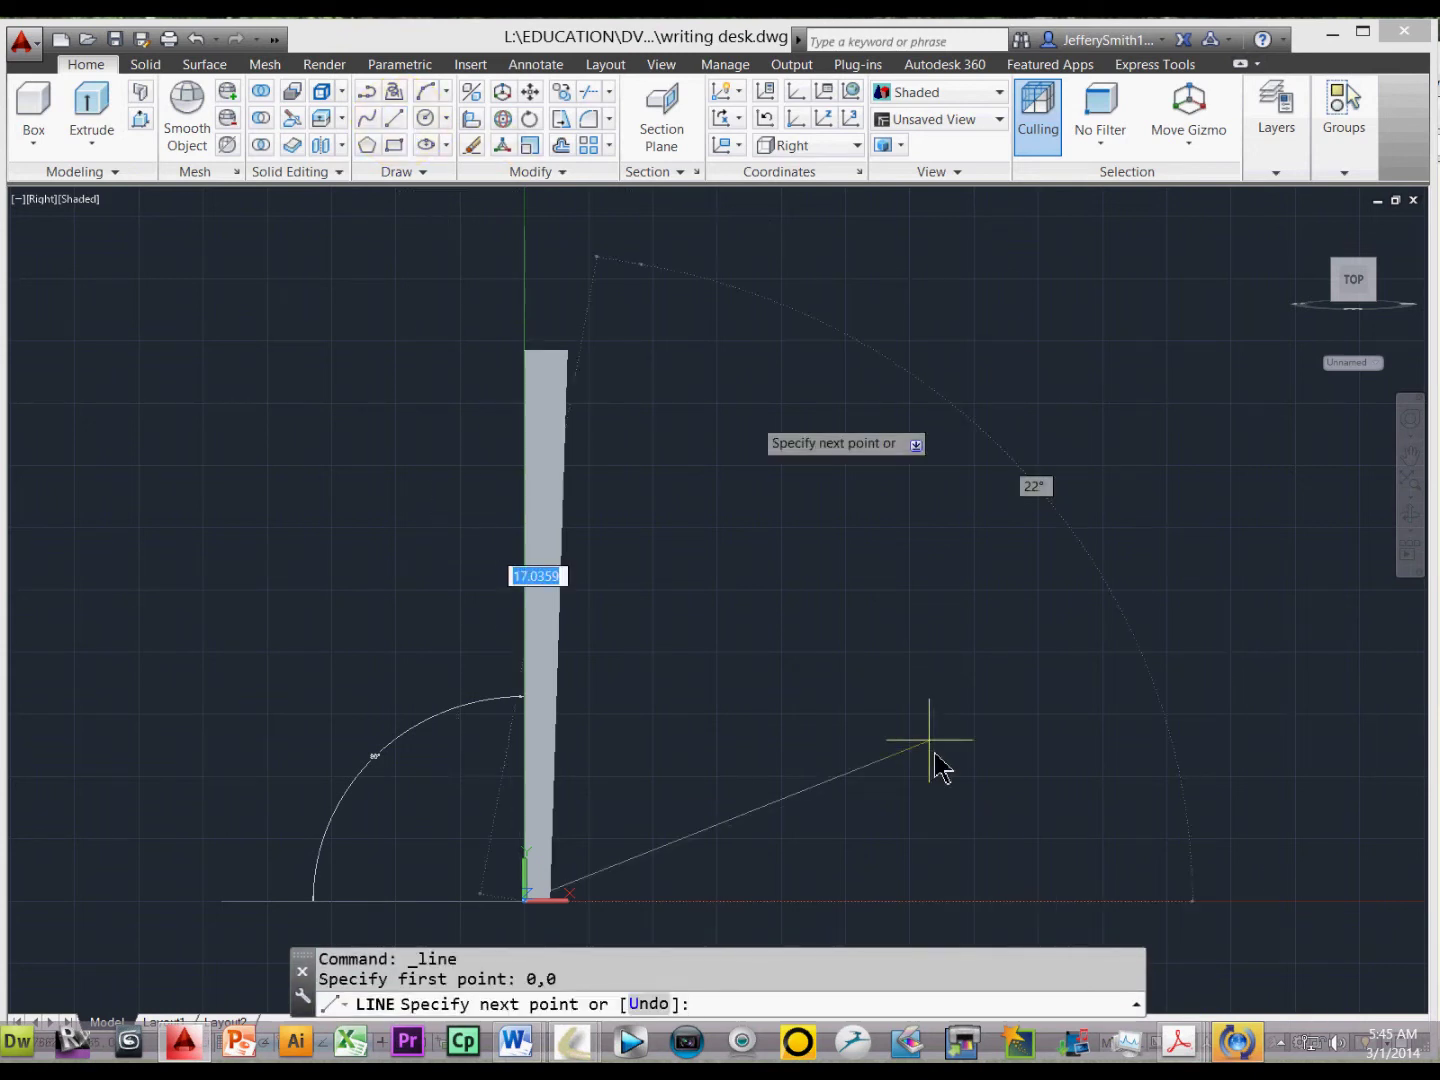
left_click(964, 902)
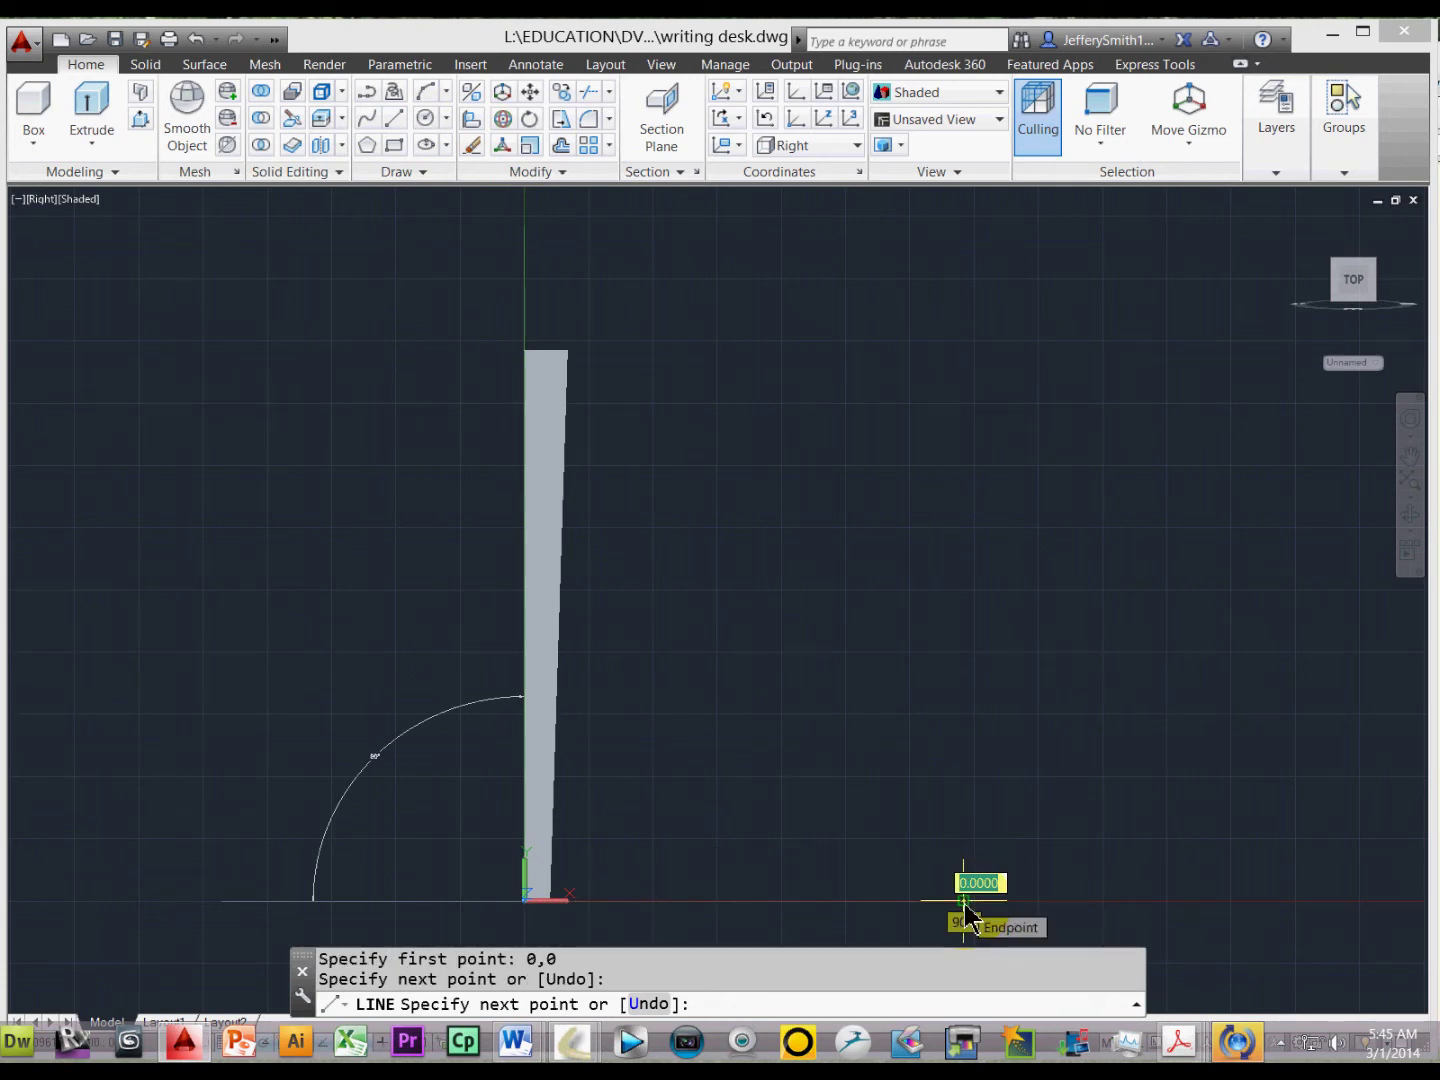
key("Return")
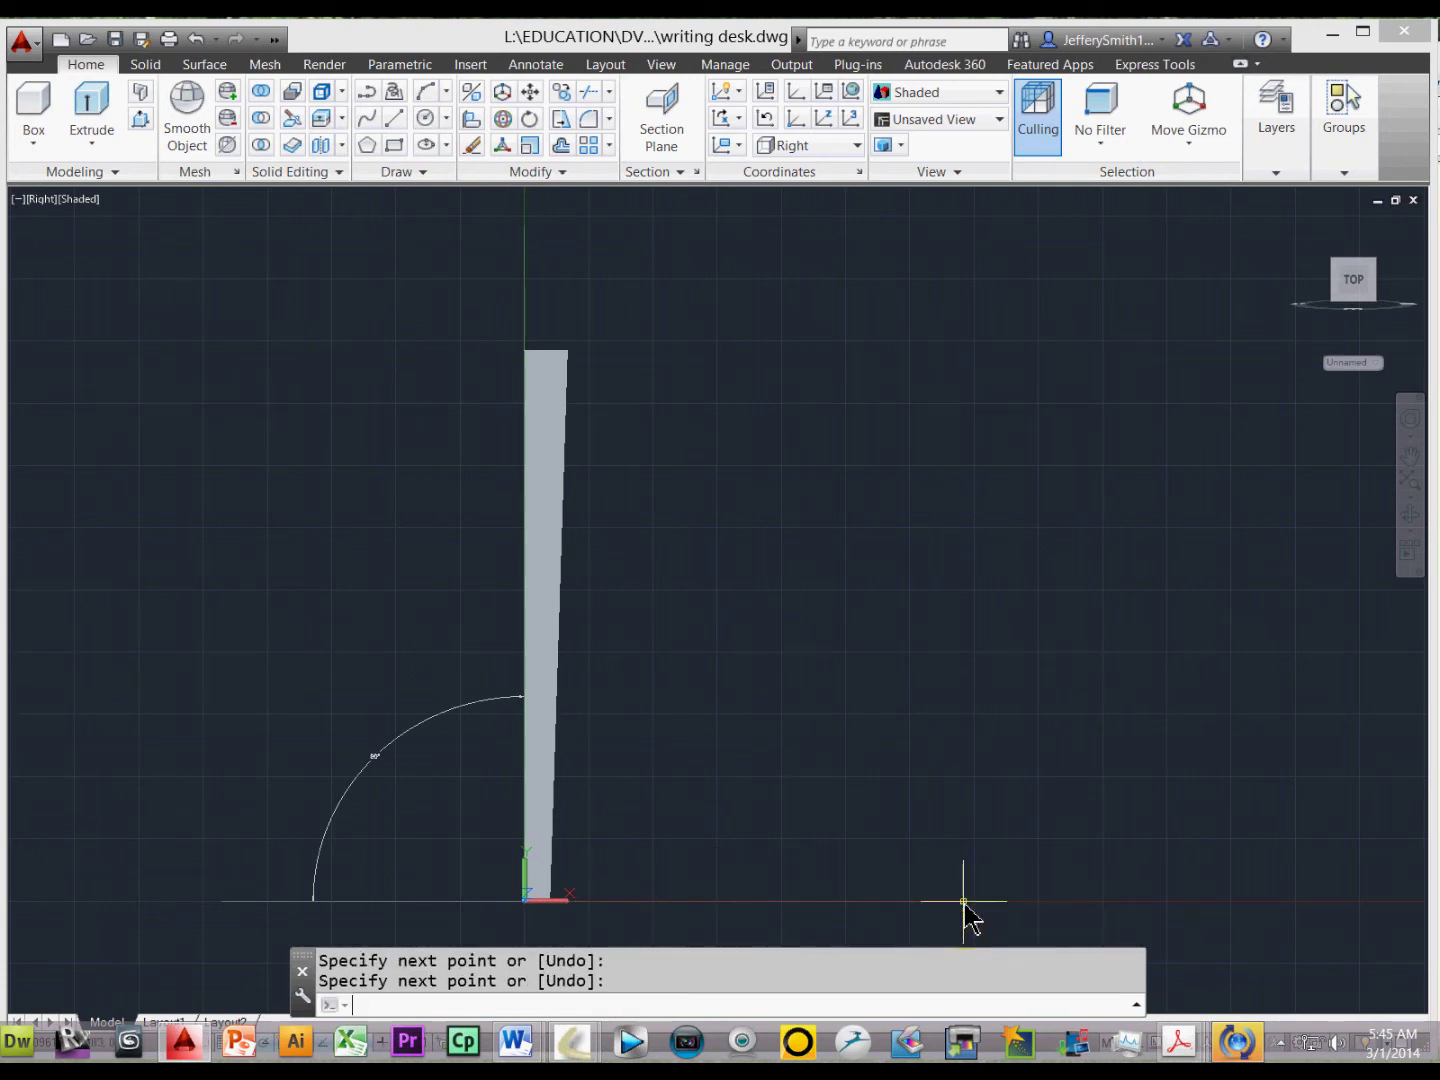
Step: Dimension the 88° angle between the reference line and the leg's sloped edge
left_click(536, 65)
left_click(418, 108)
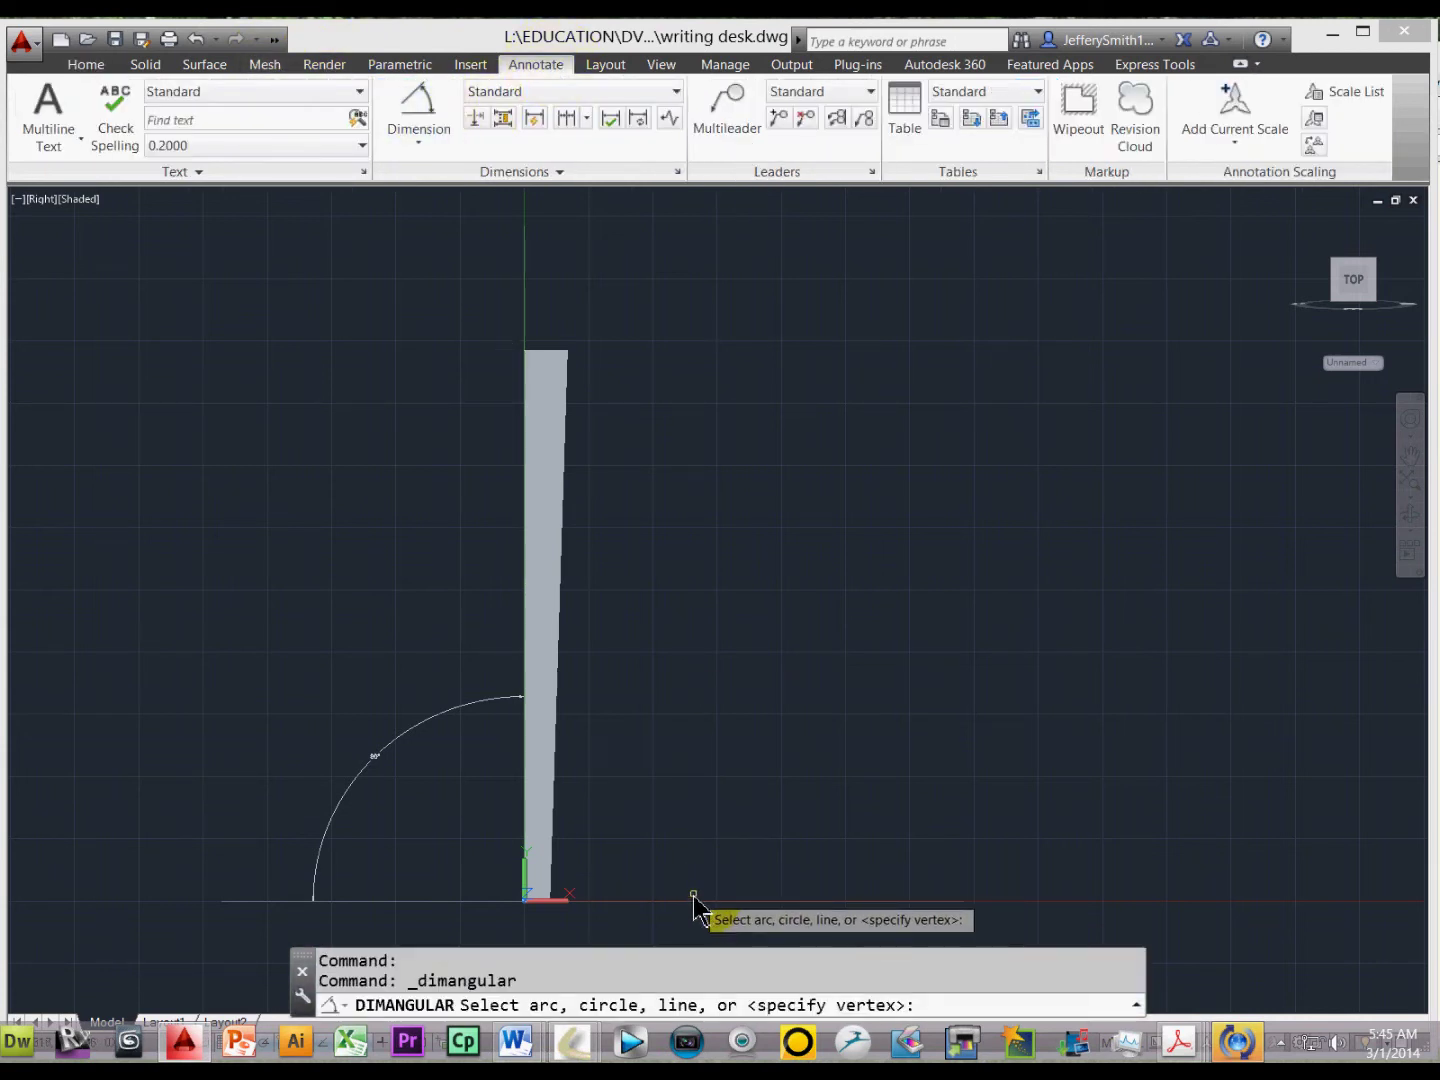
left_click(693, 900)
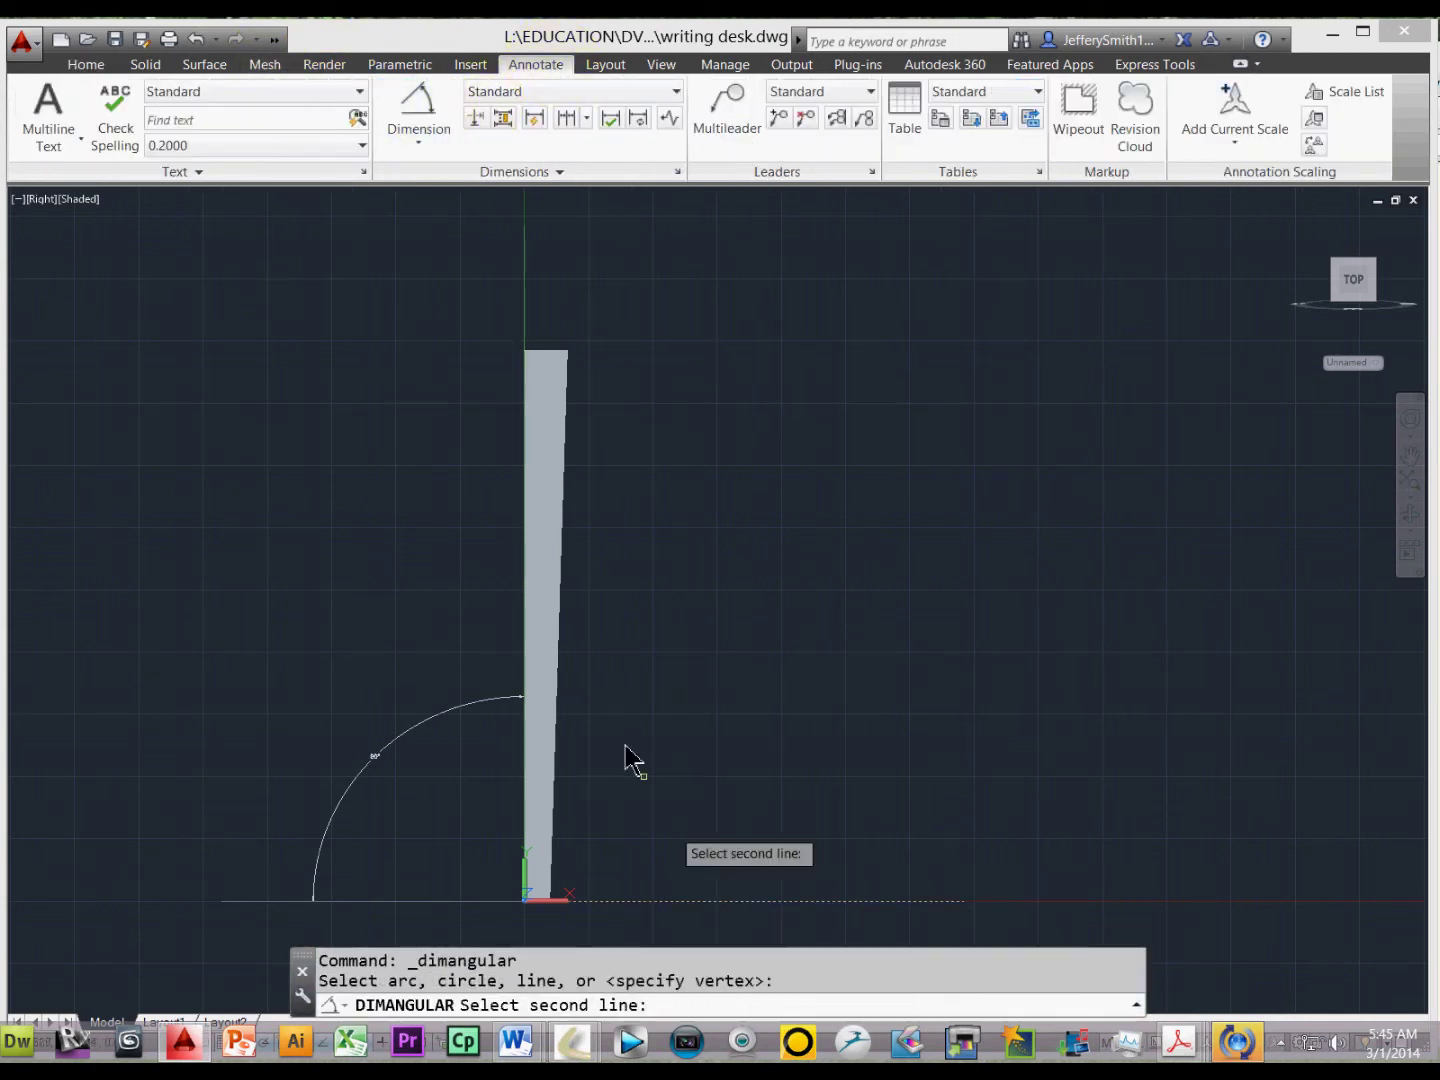
left_click(563, 627)
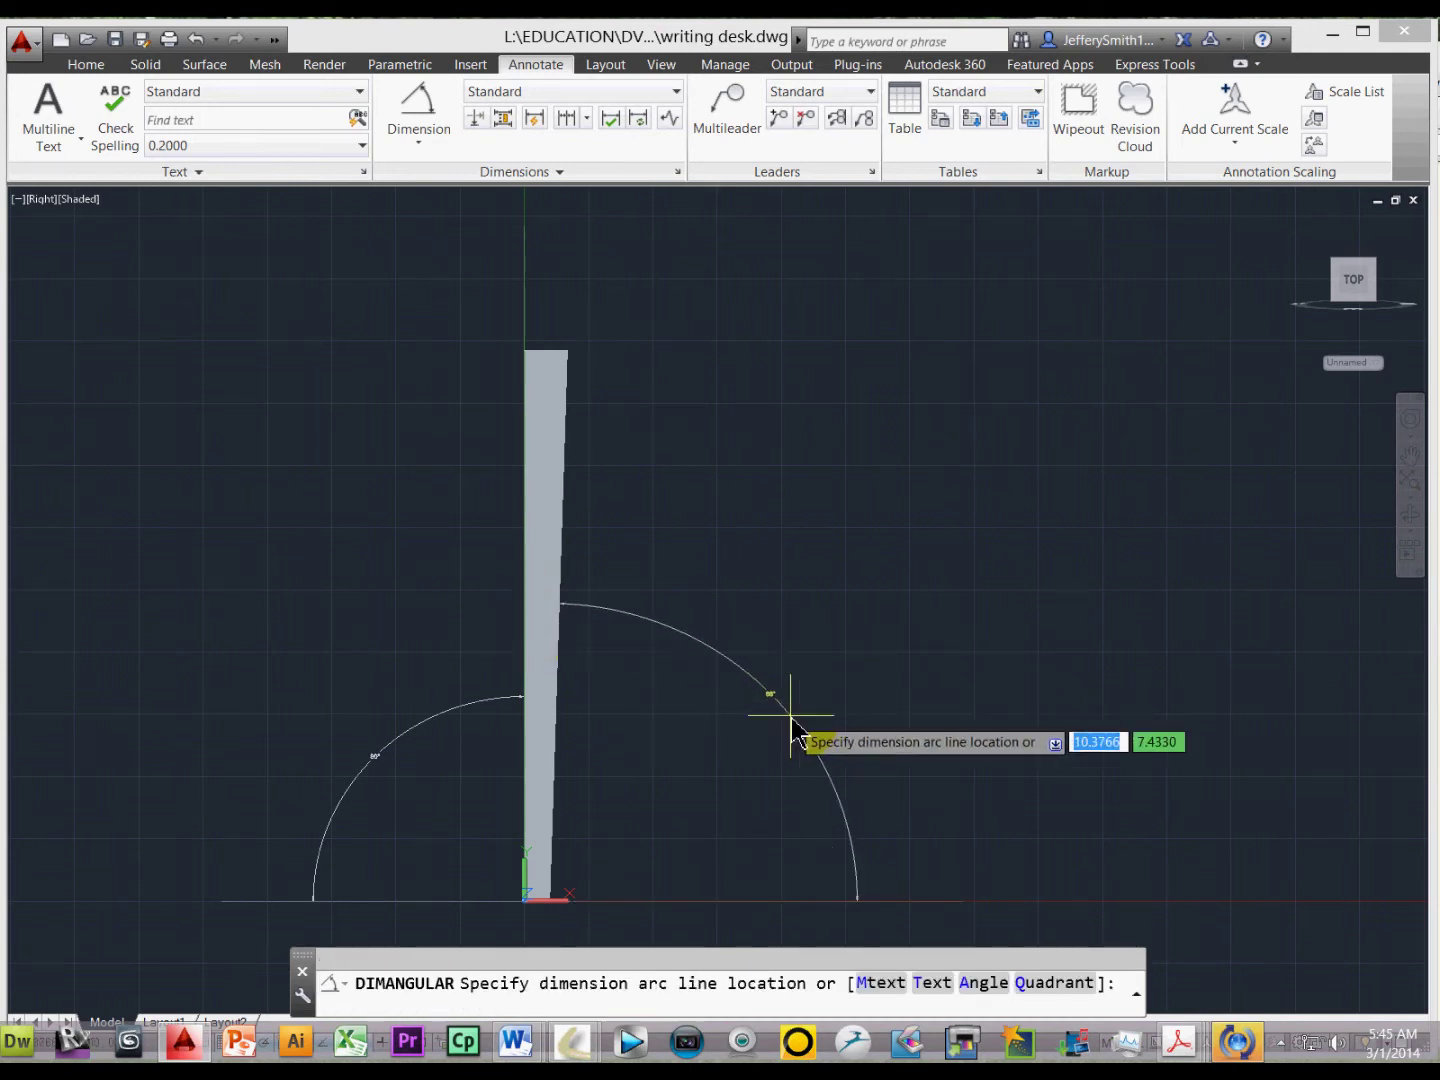
scroll(791, 716, "up", 3)
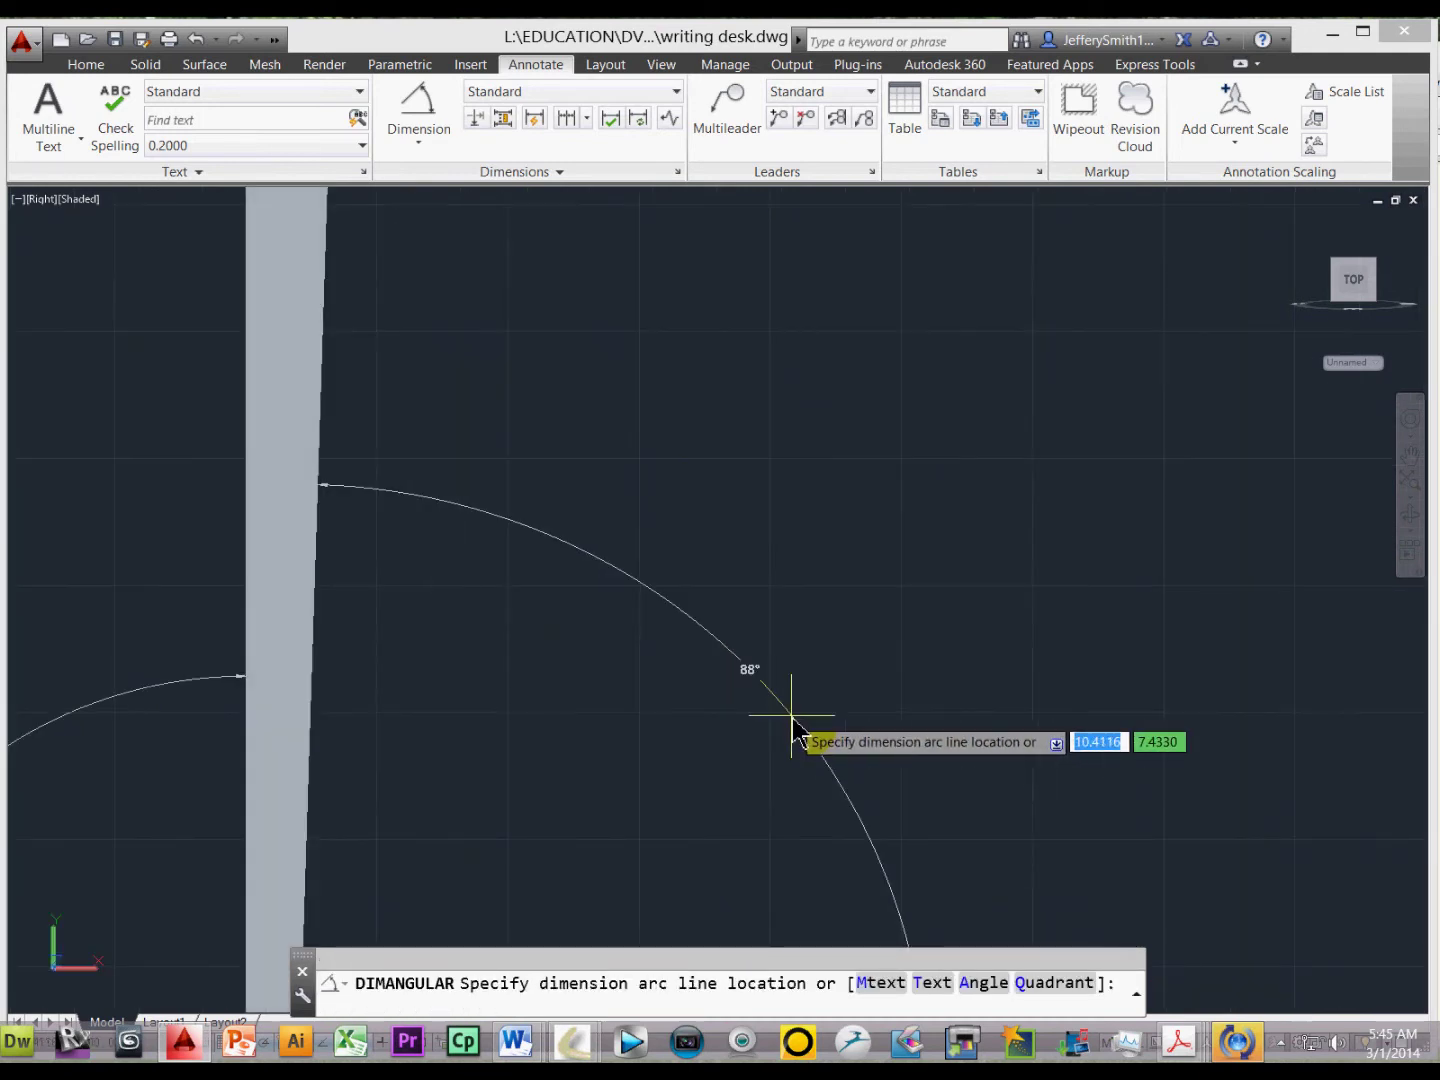
left_click(791, 715)
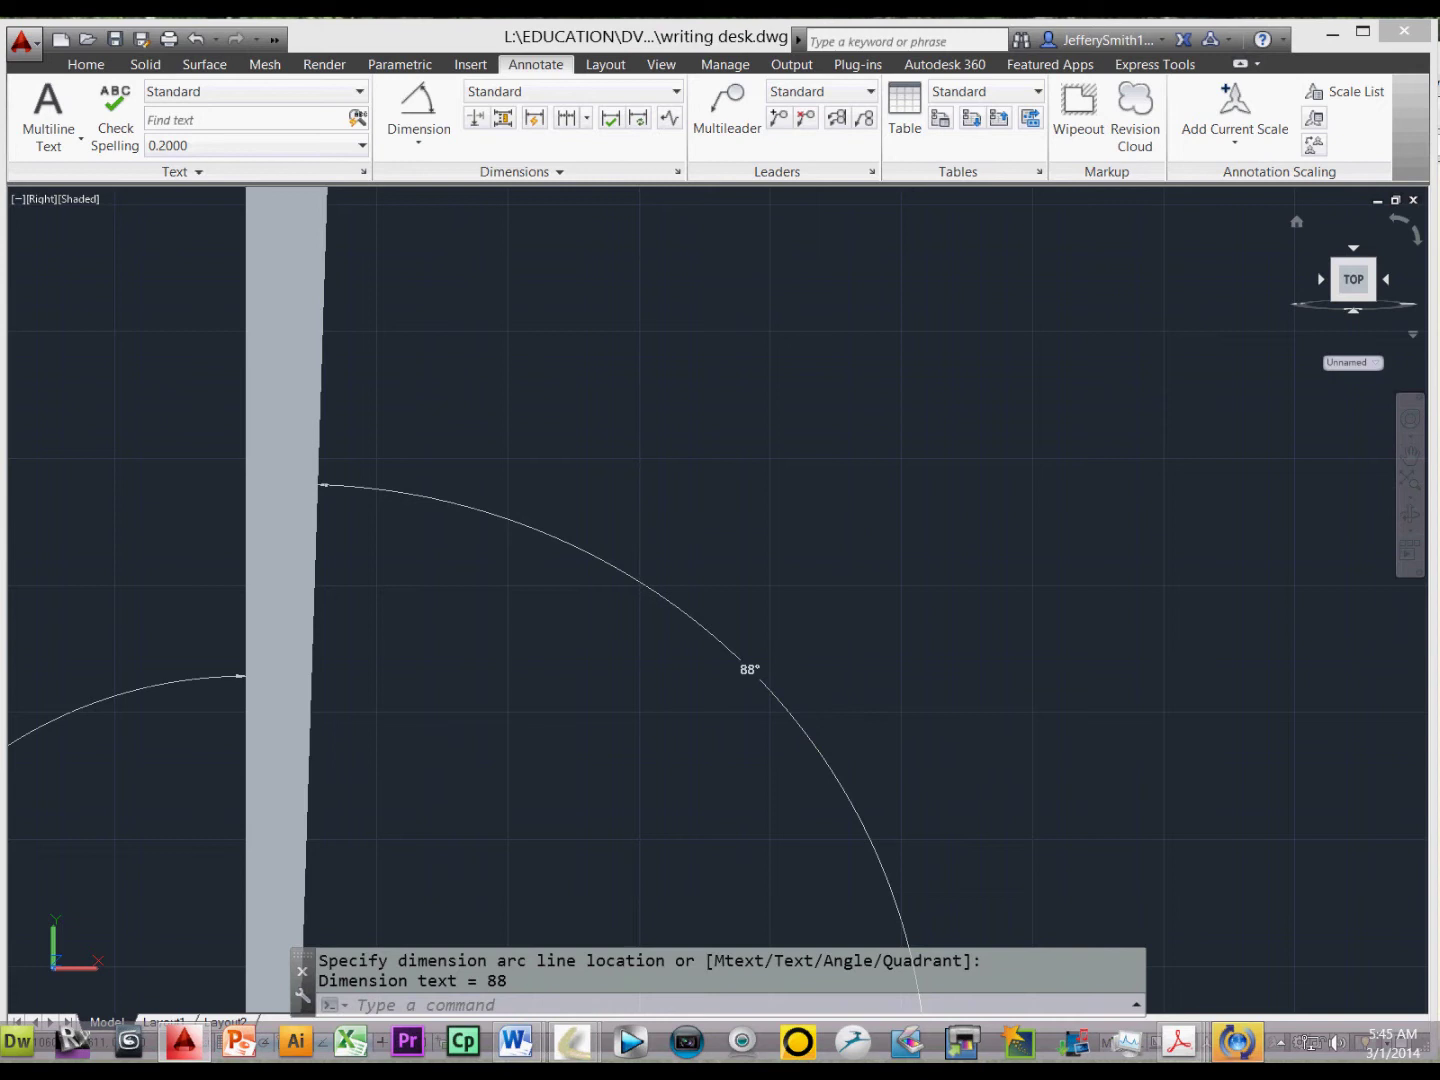
Step: Glance at the desk plan PDF, then return to the drawing
left_click_drag(1439, 49, 686, 39)
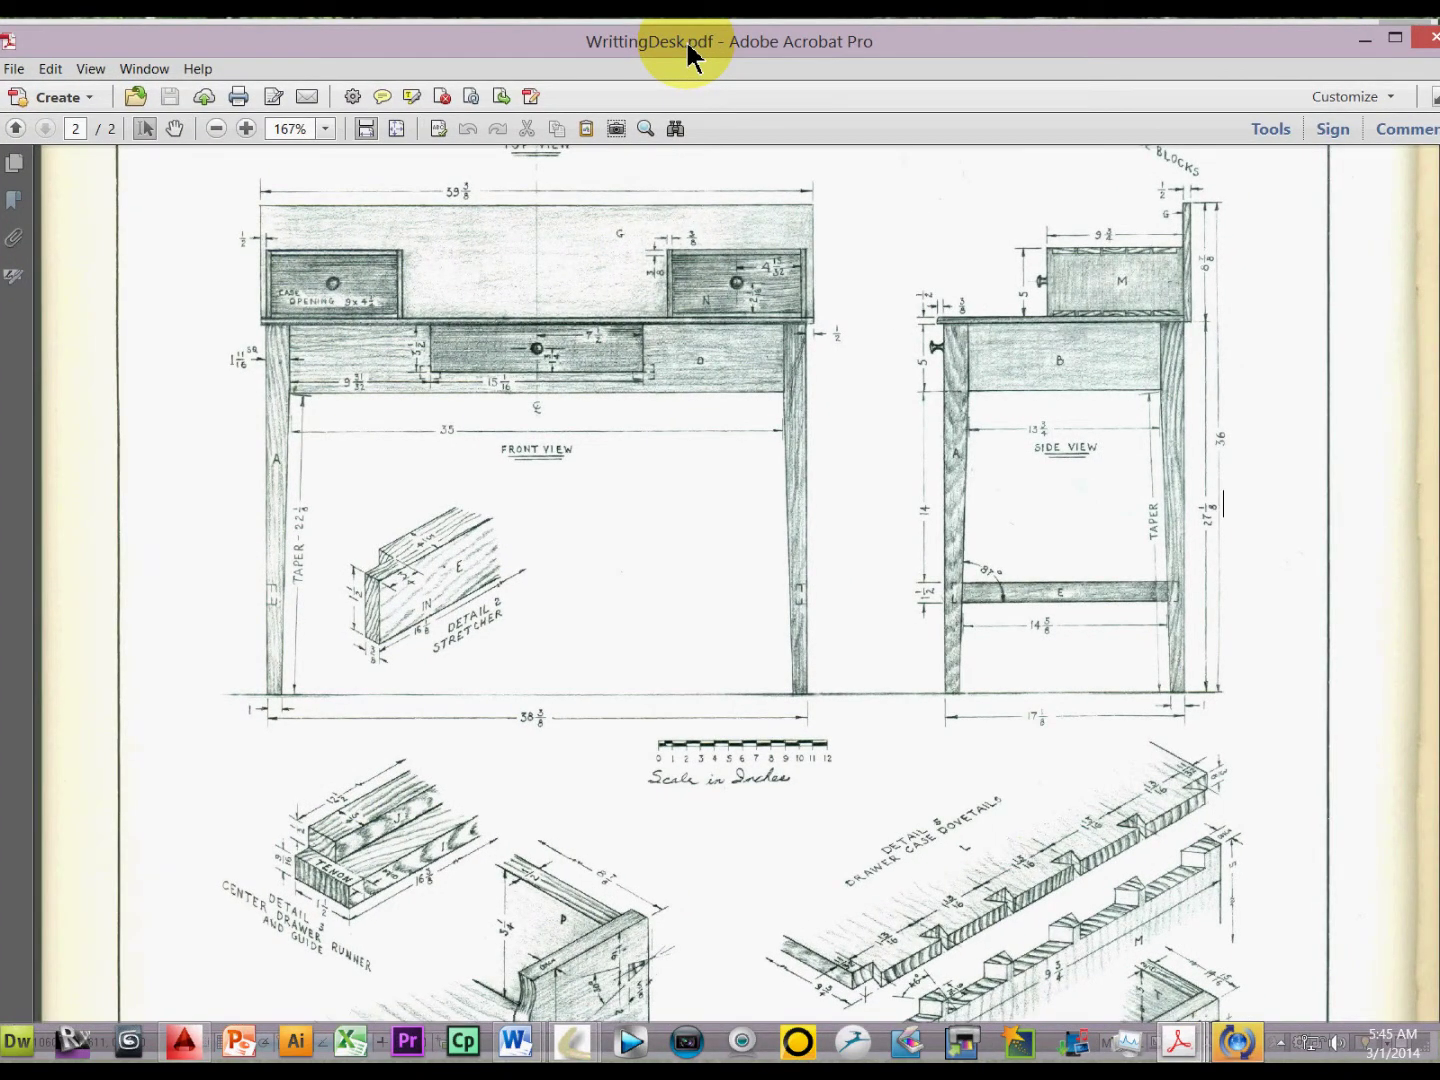
left_click_drag(691, 45, 1307, 104)
key("alt+Tab")
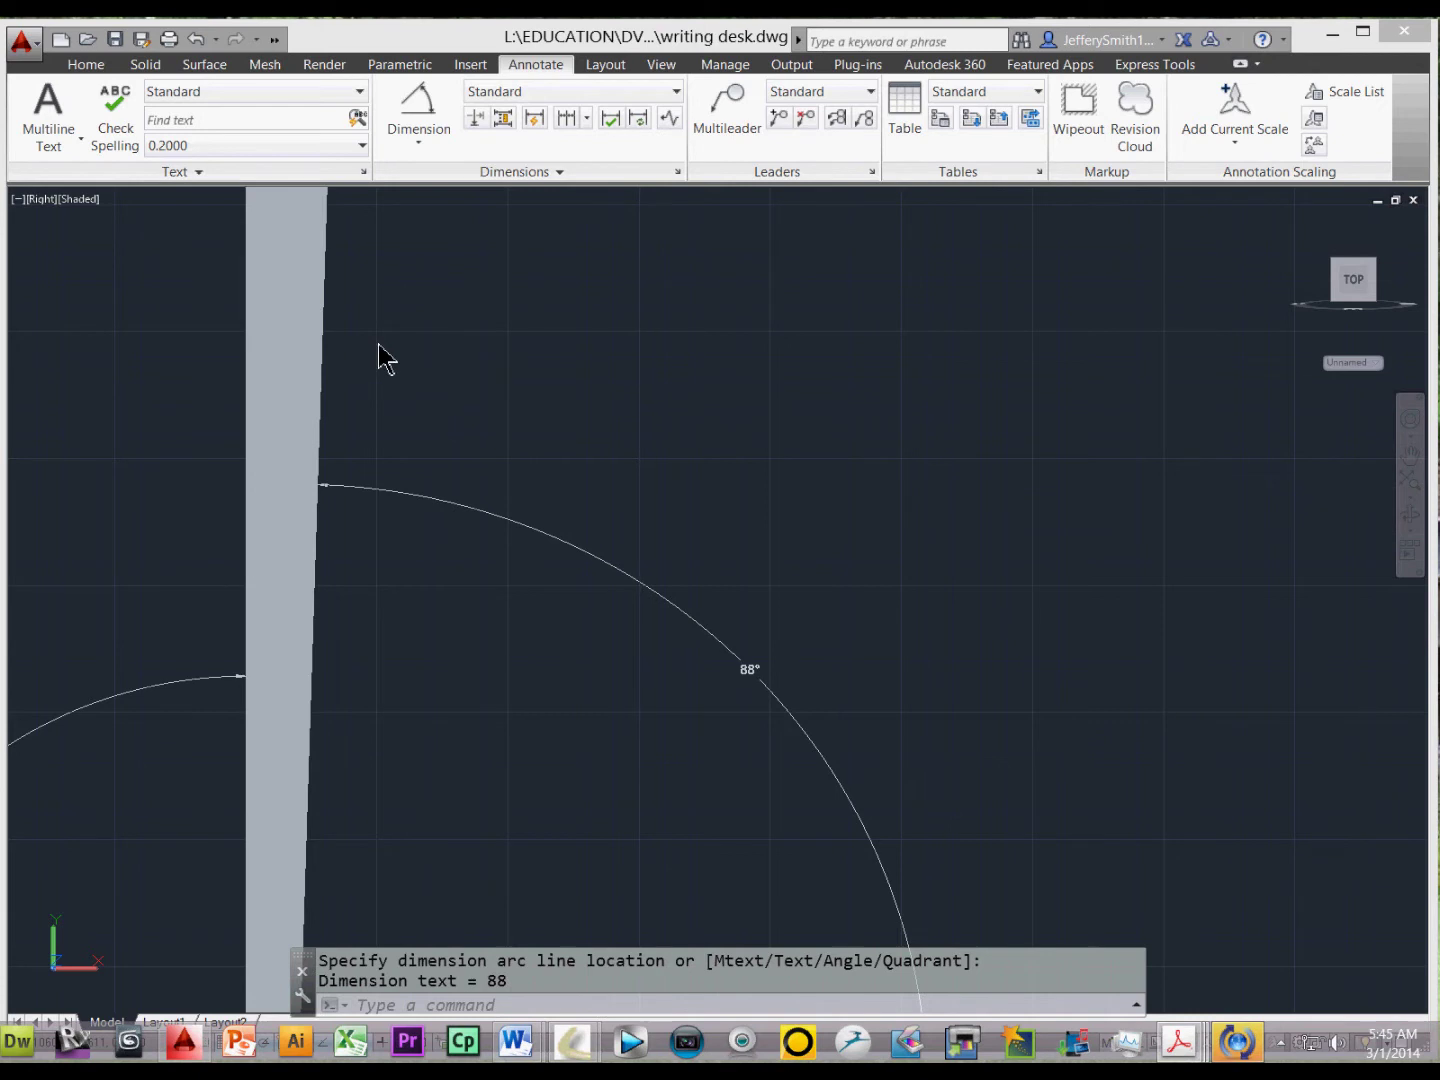
Step: Switch the viewport to the SW Isometric preset view
scroll(400, 374, "down", 6)
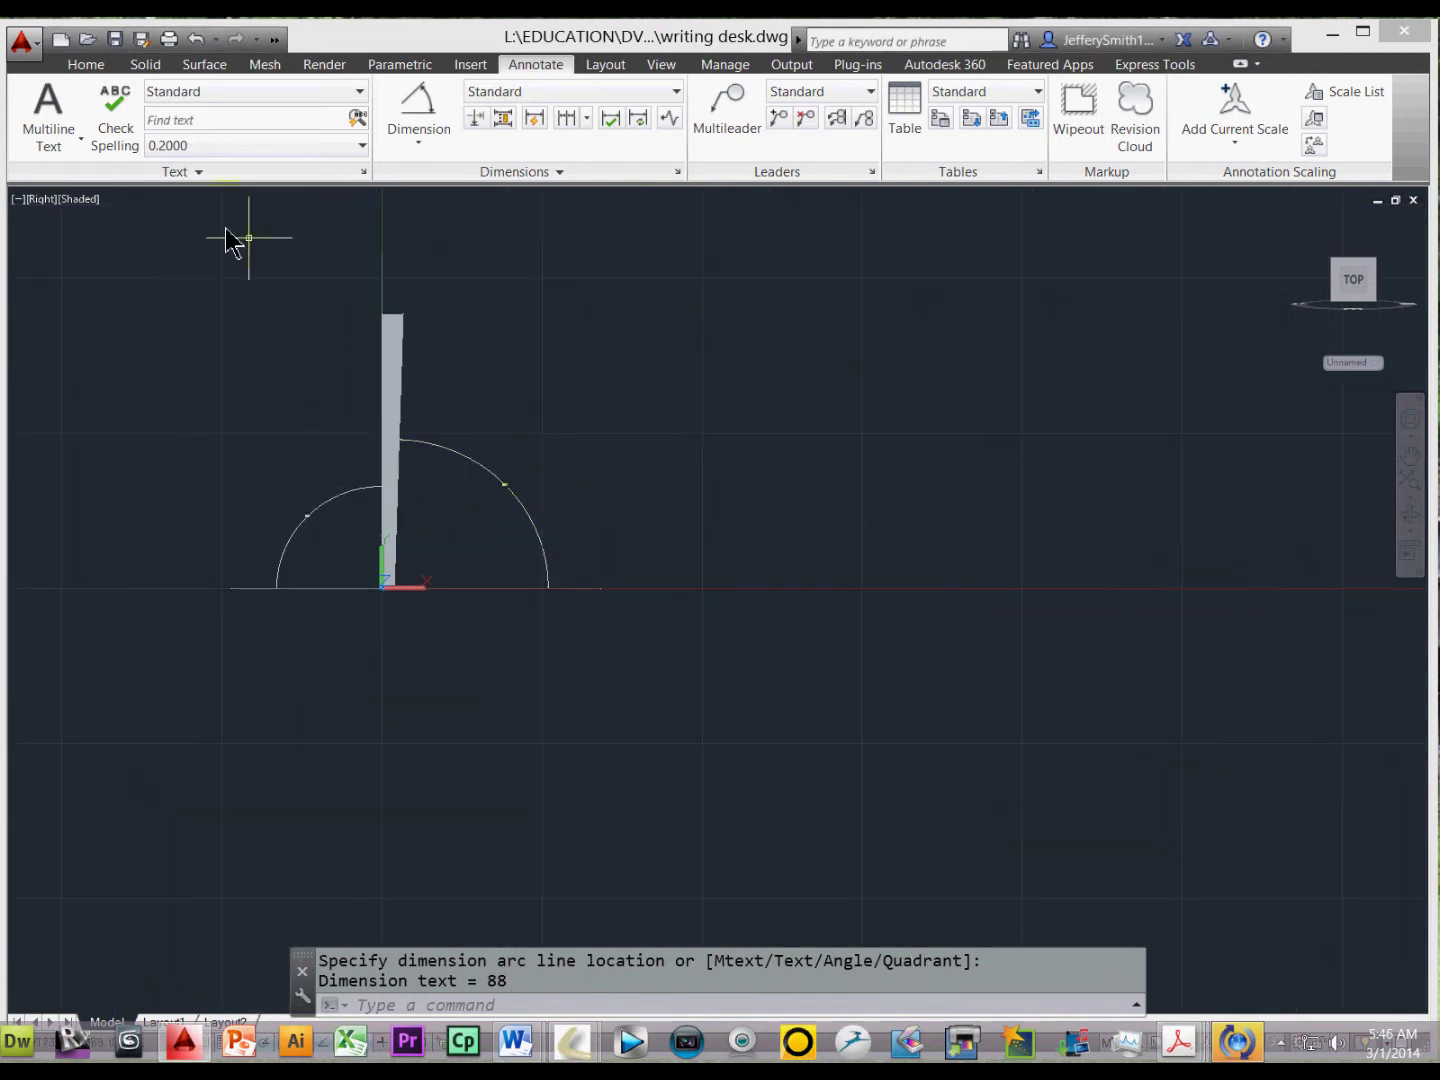
left_click(55, 210)
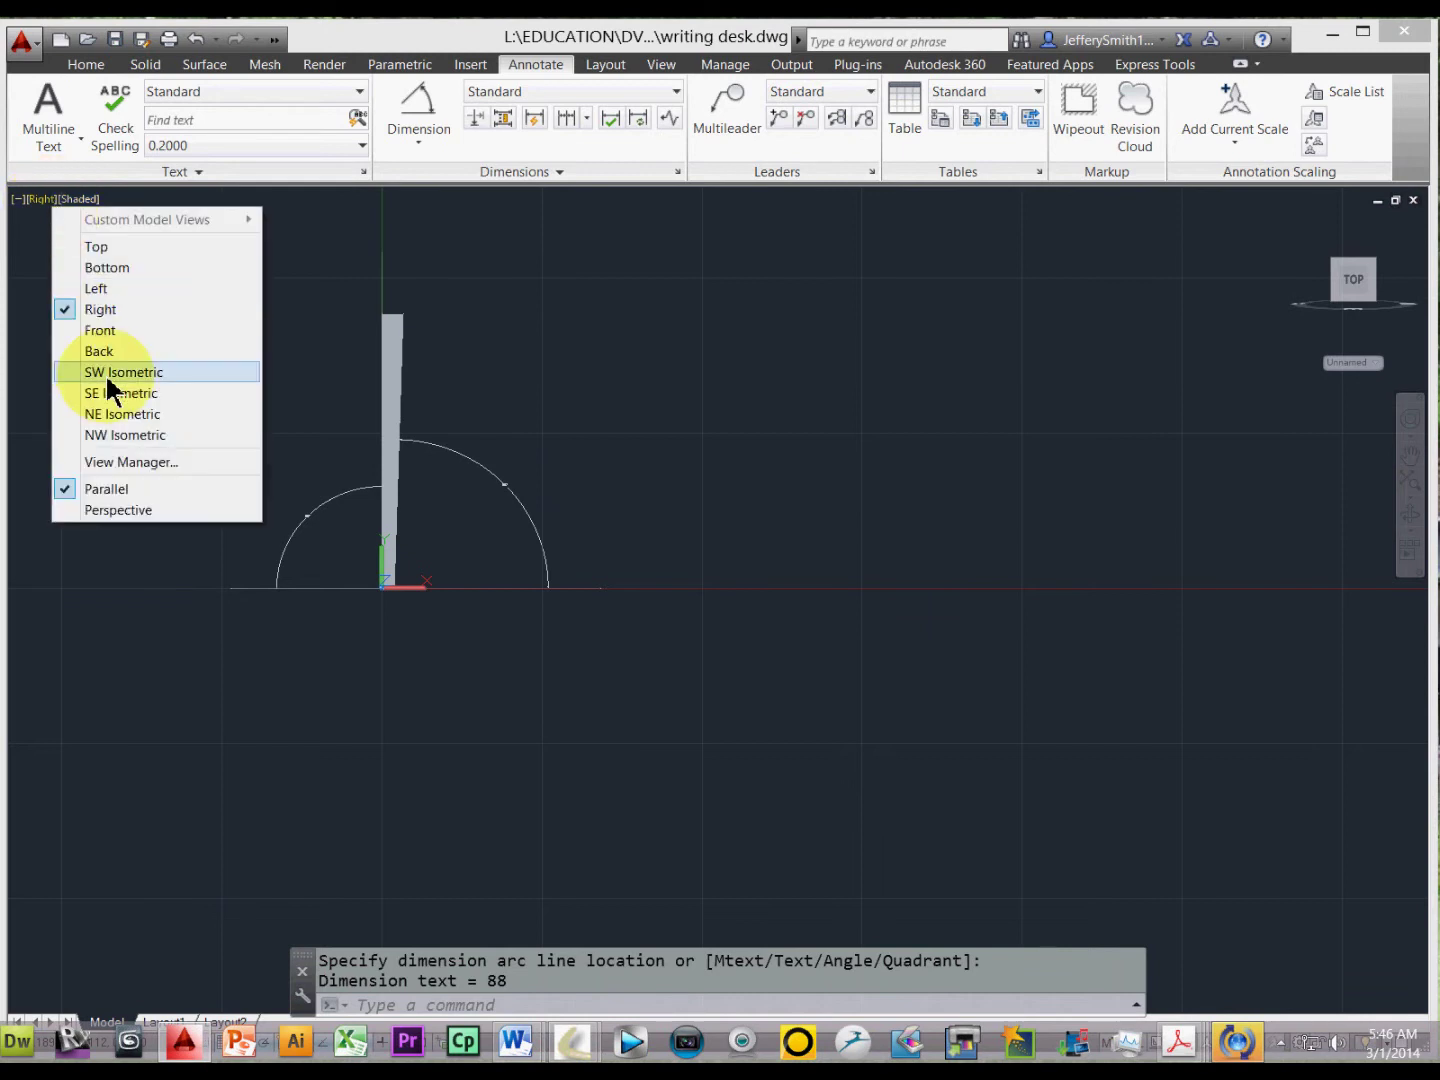
left_click(96, 371)
scroll(722, 599, "up", 5)
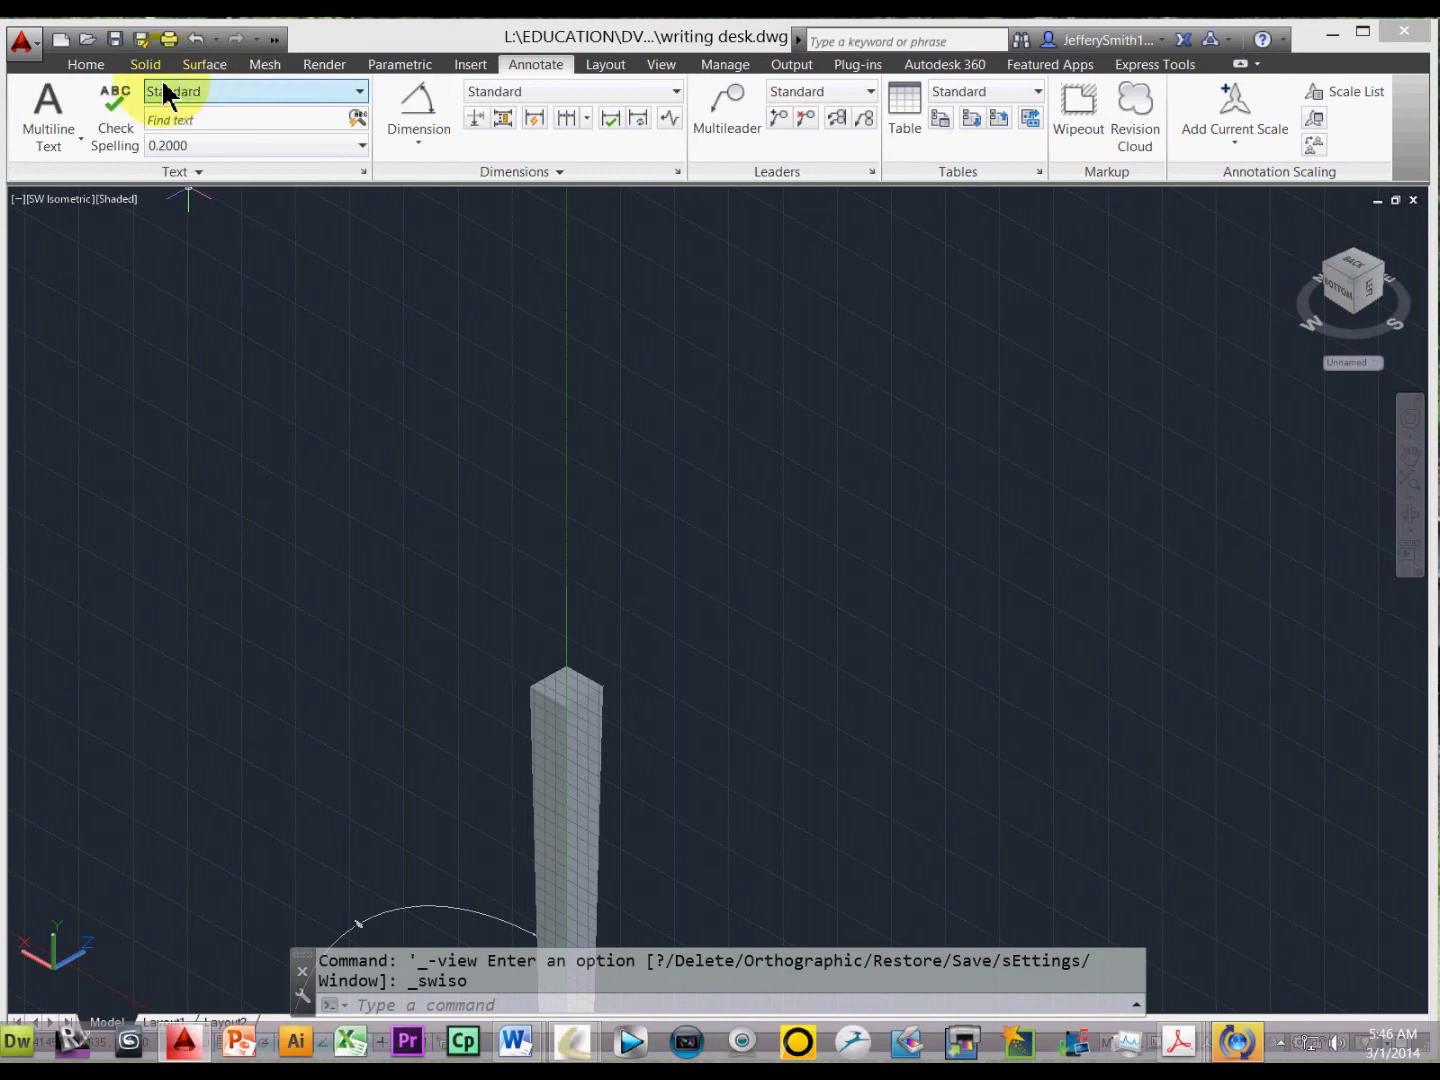
Step: Draw a short box solid on the top of the leg by picking two corners and a height
left_click(85, 64)
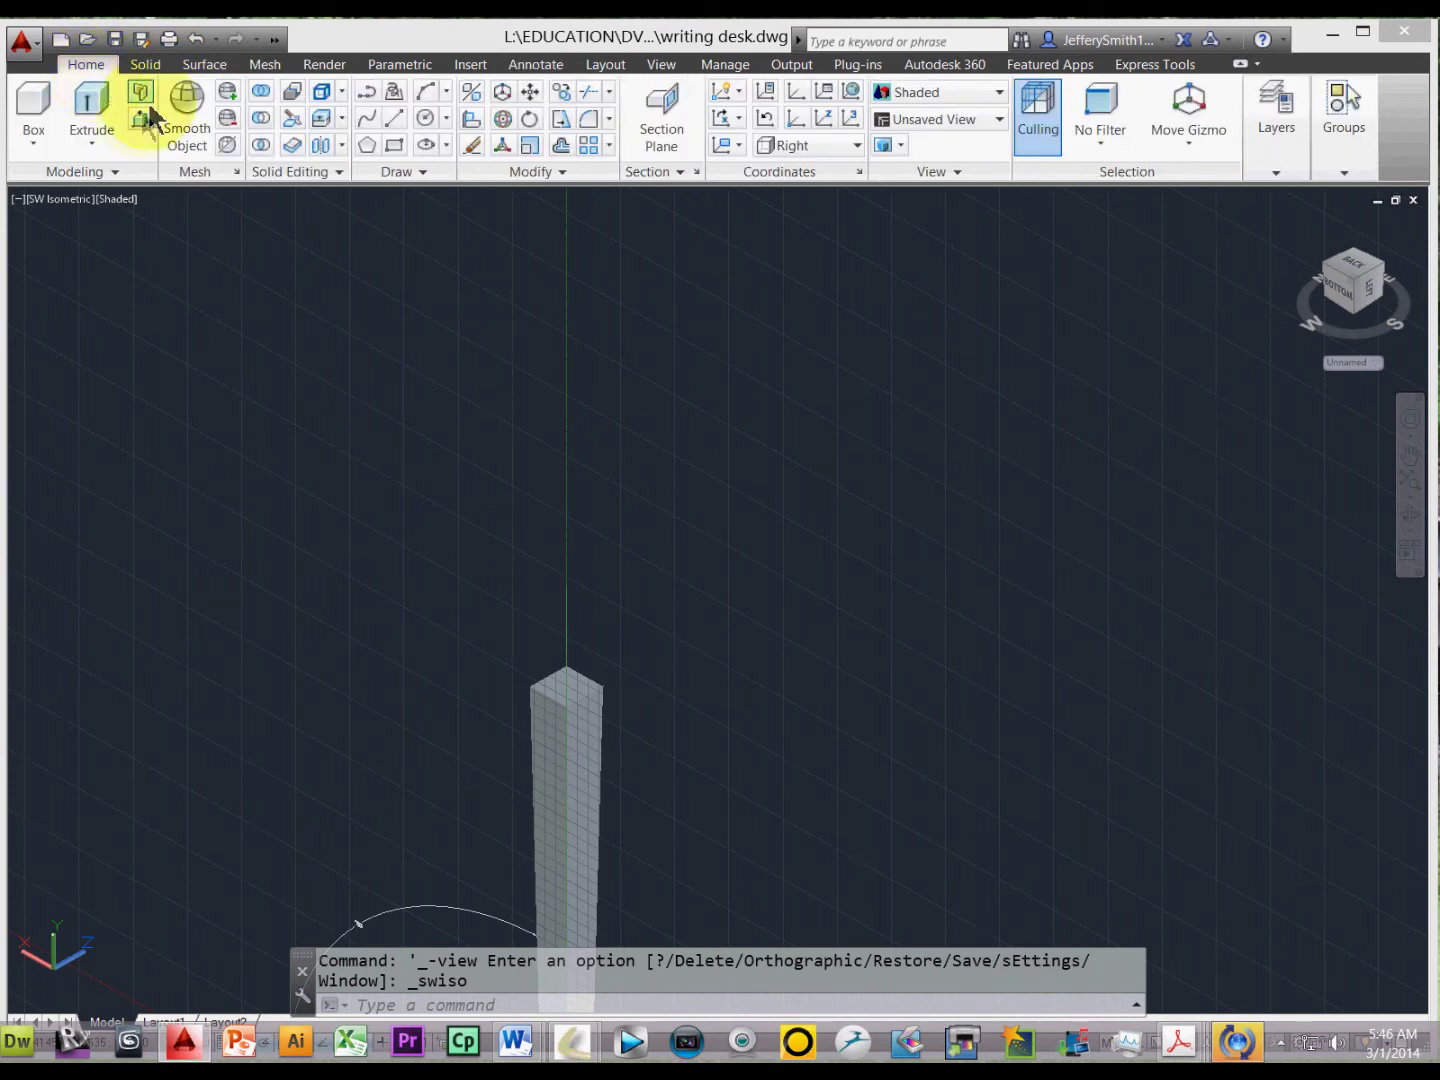
left_click(30, 108)
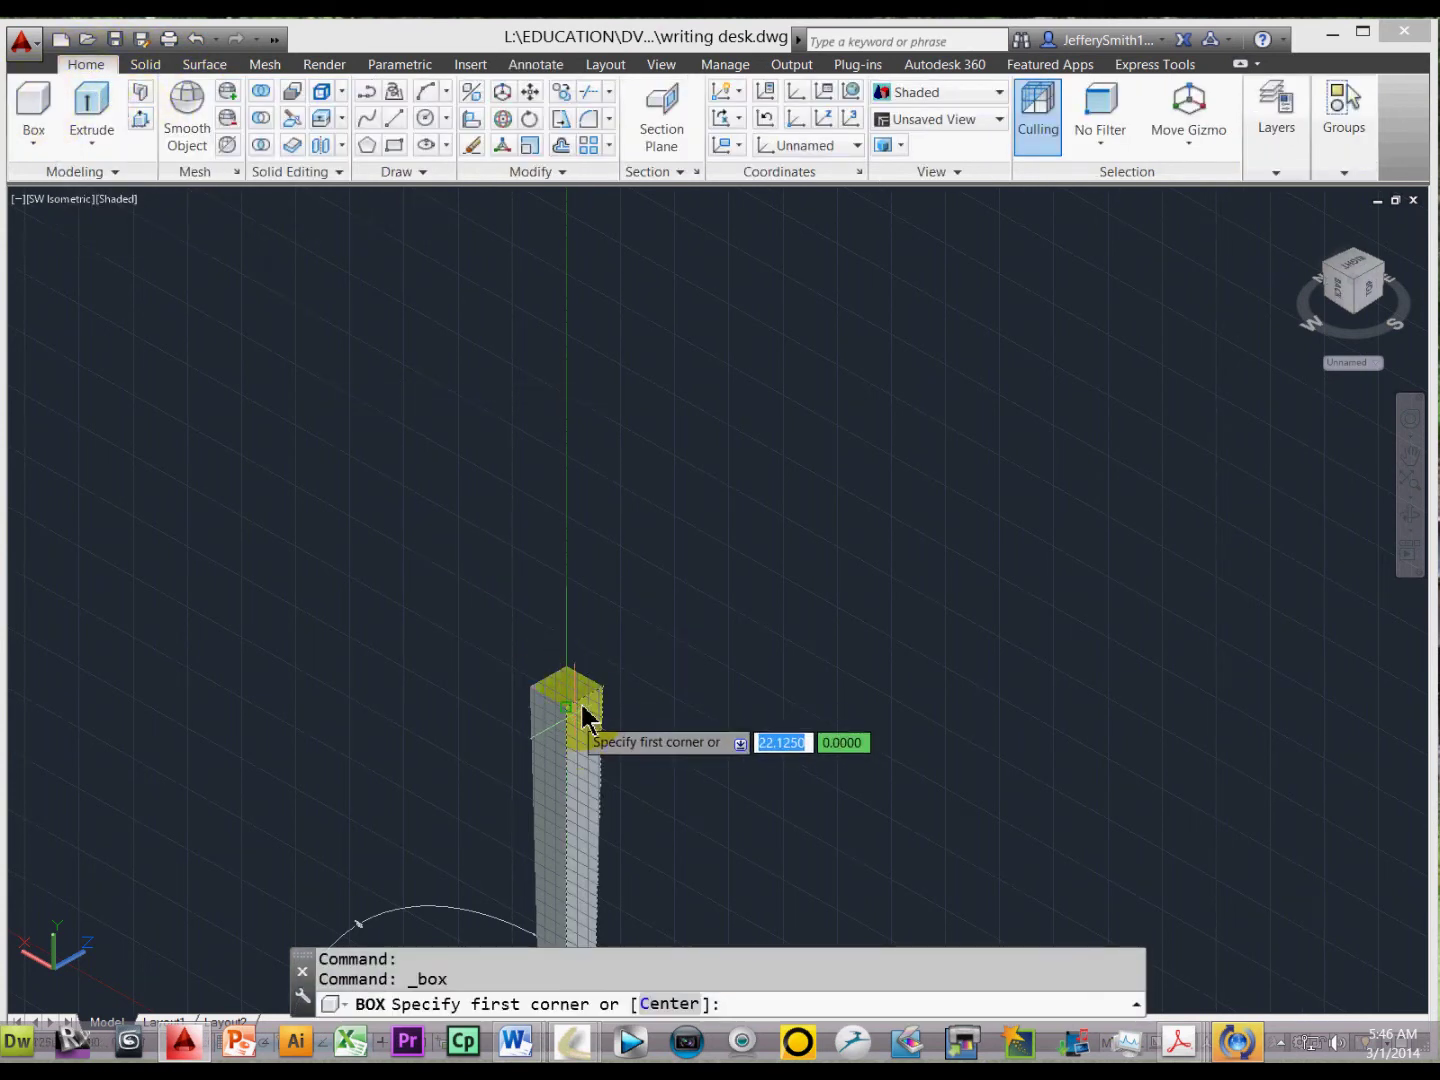
scroll(620, 658, "up", 3)
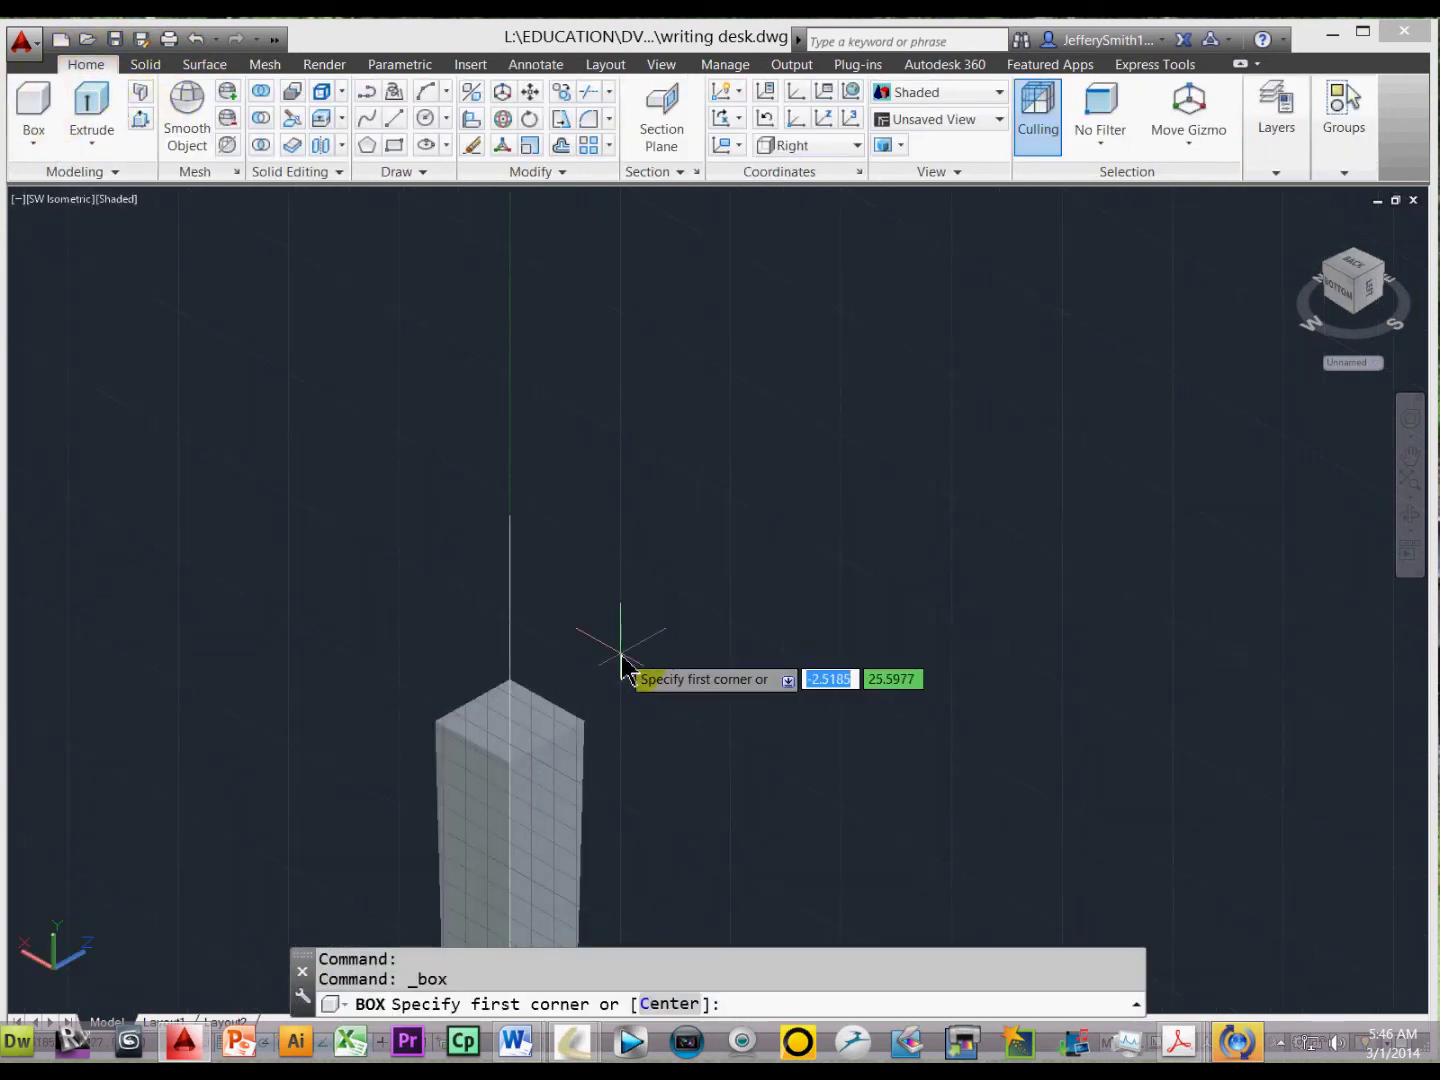
left_click(508, 779)
left_click(509, 684)
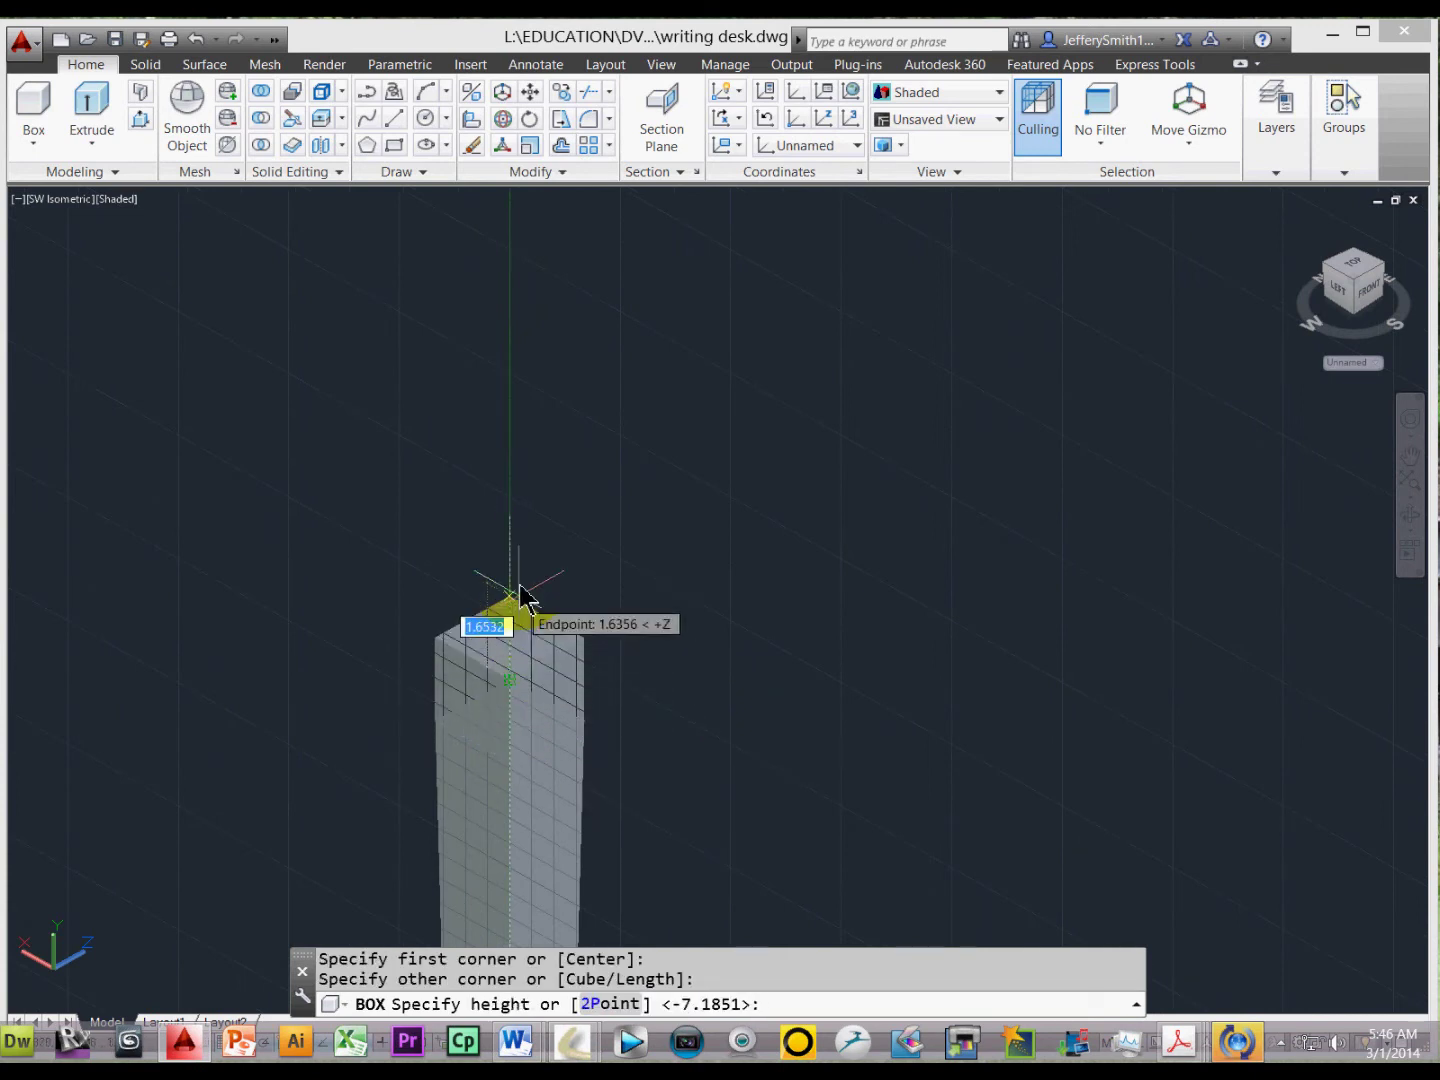
left_click(510, 517)
key("Escape")
scroll(723, 553, "down", 2)
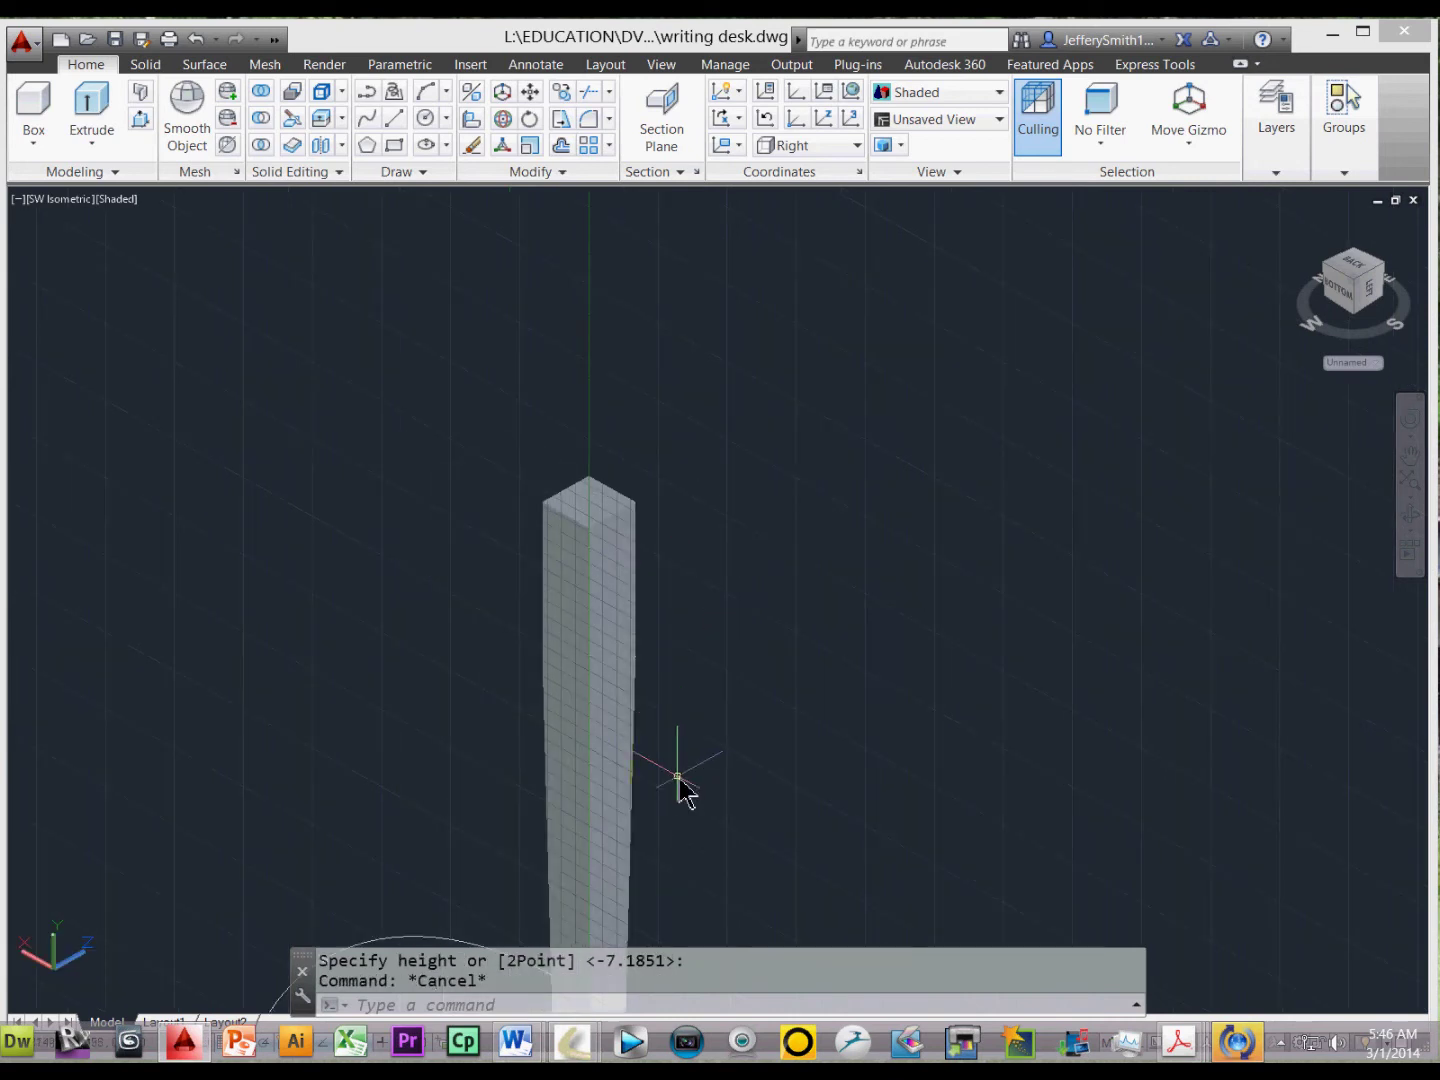
left_click(678, 776)
key("Escape")
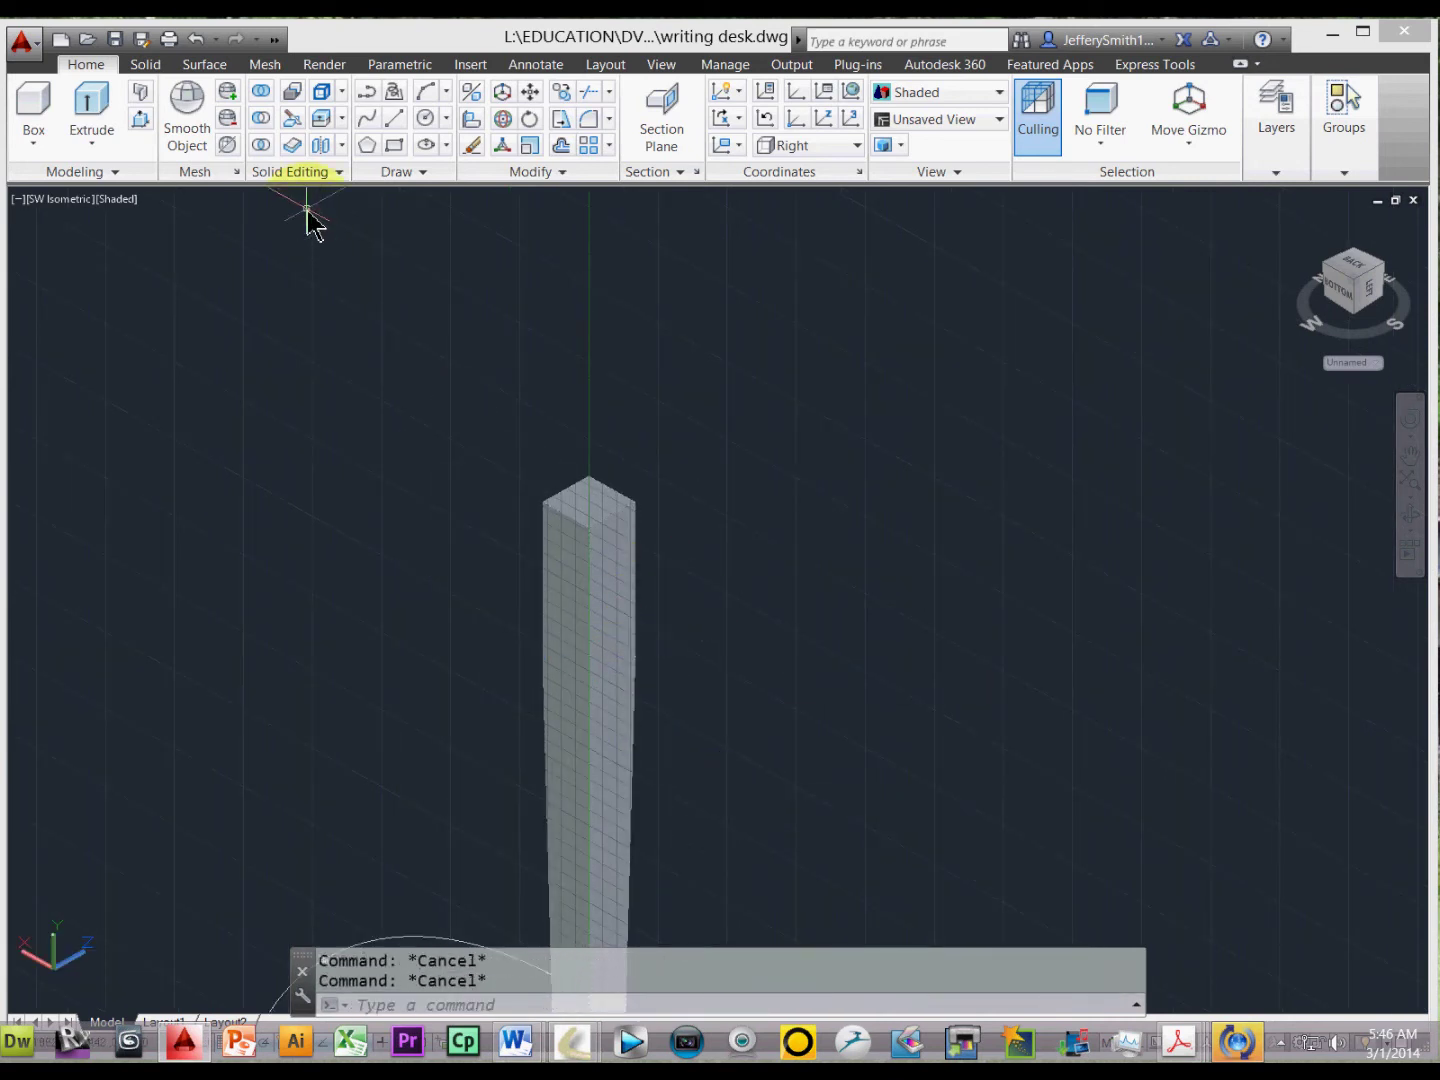
Step: Union the leg's three solids into a single tapered leg solid
left_click(265, 93)
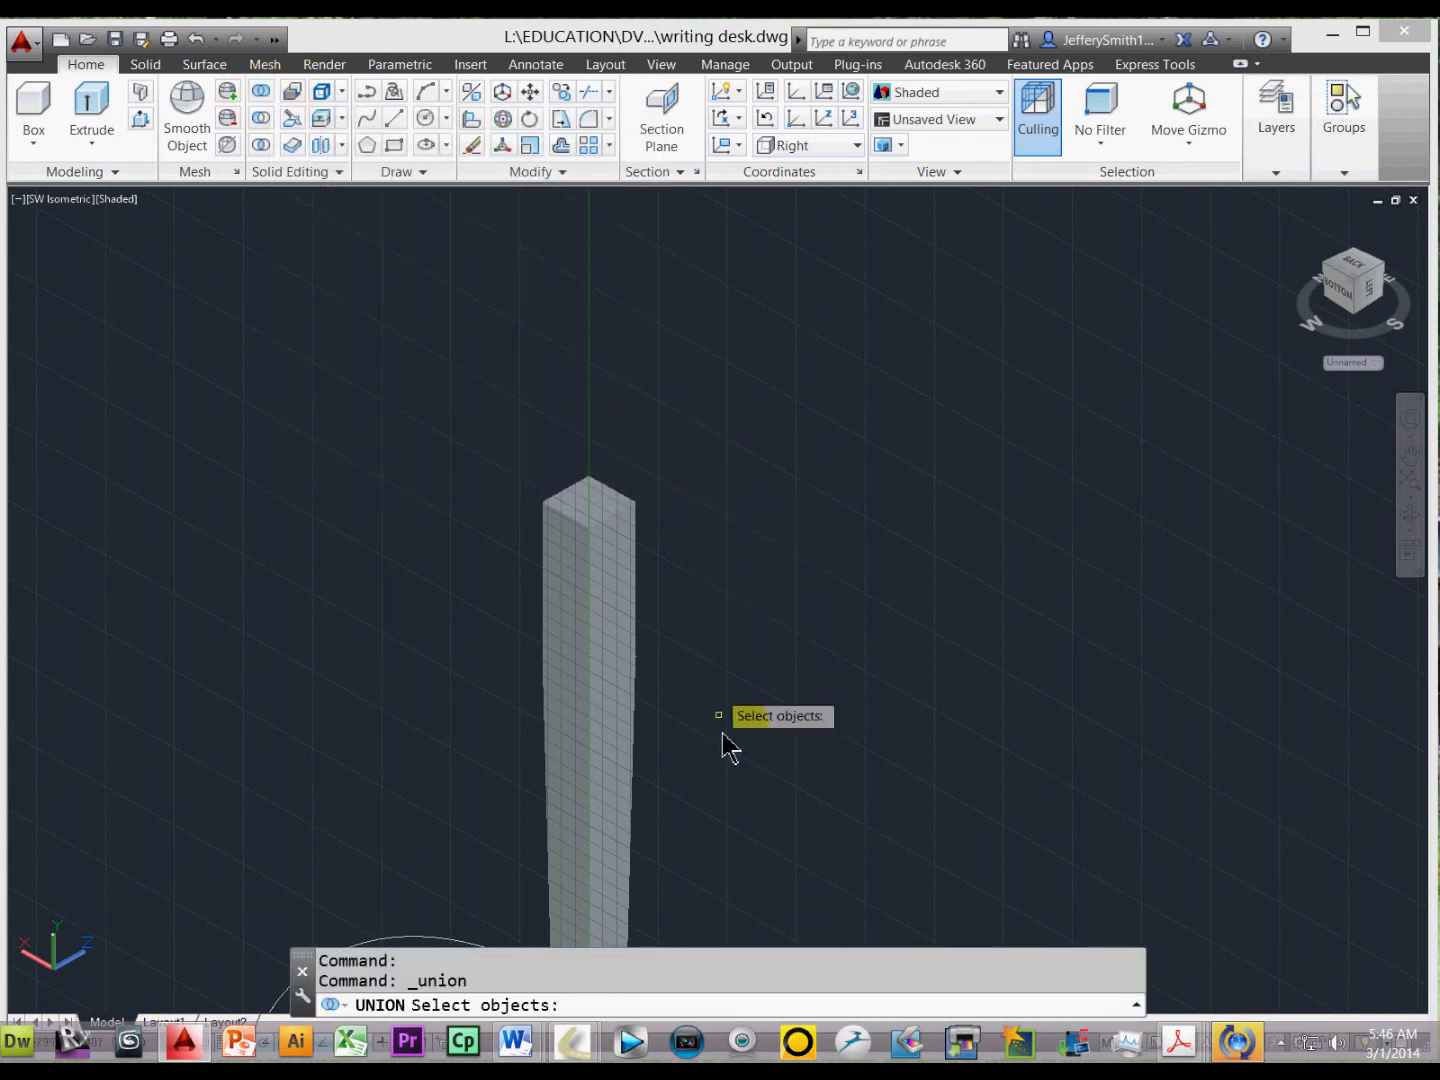
left_click(708, 791)
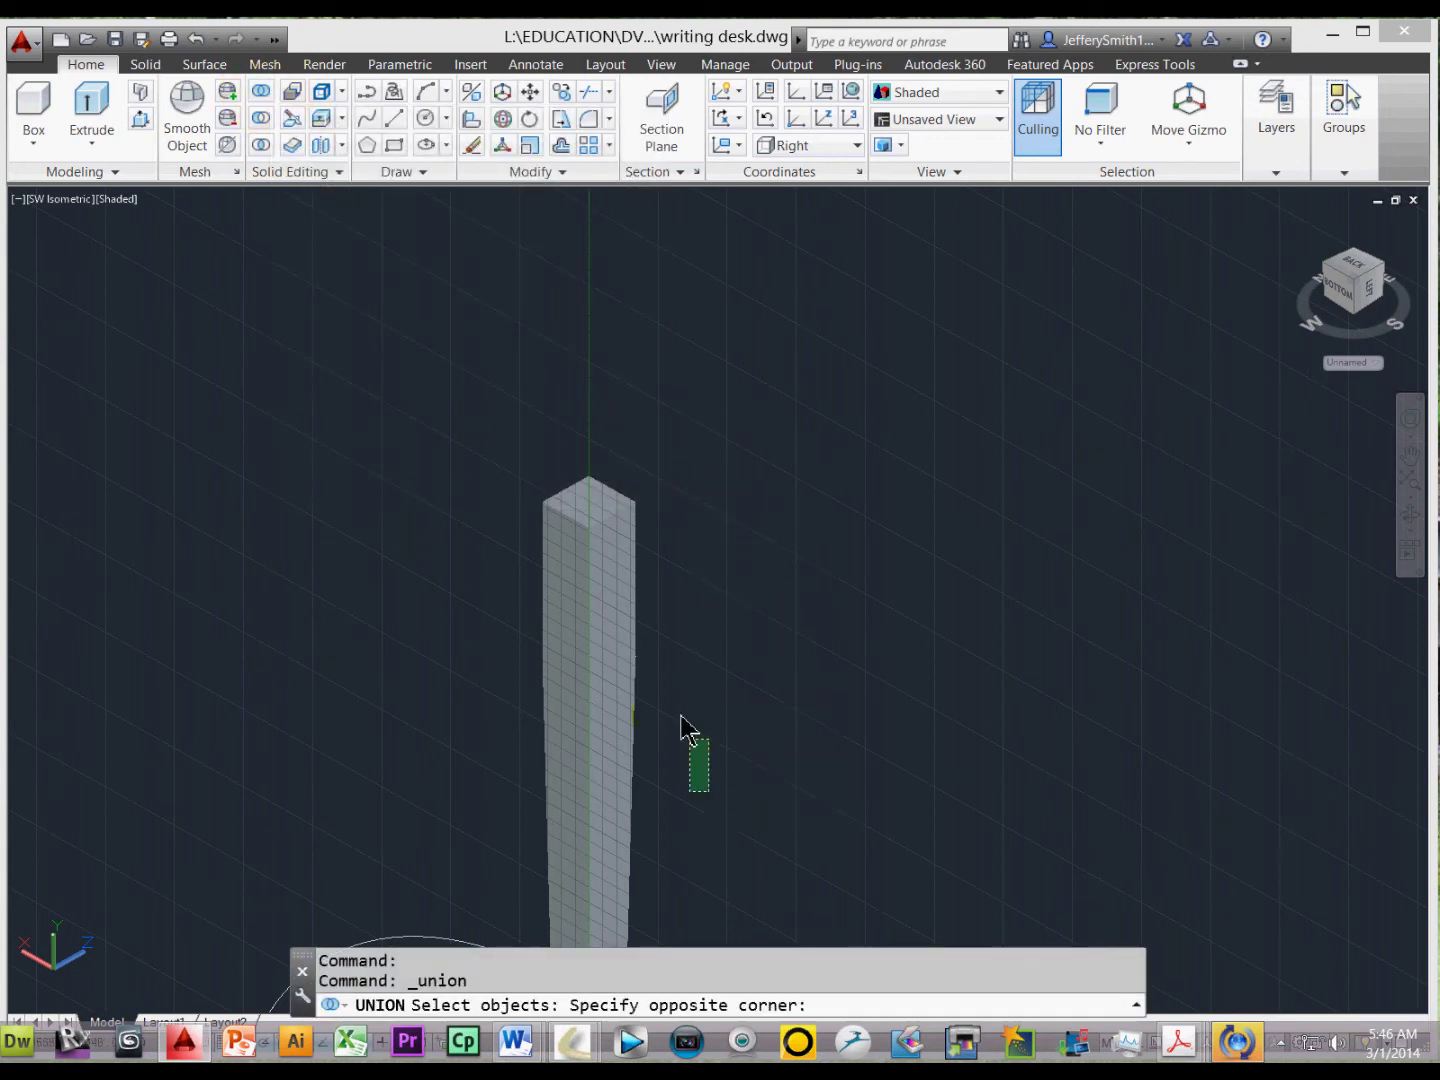
left_click(617, 650)
key("Return")
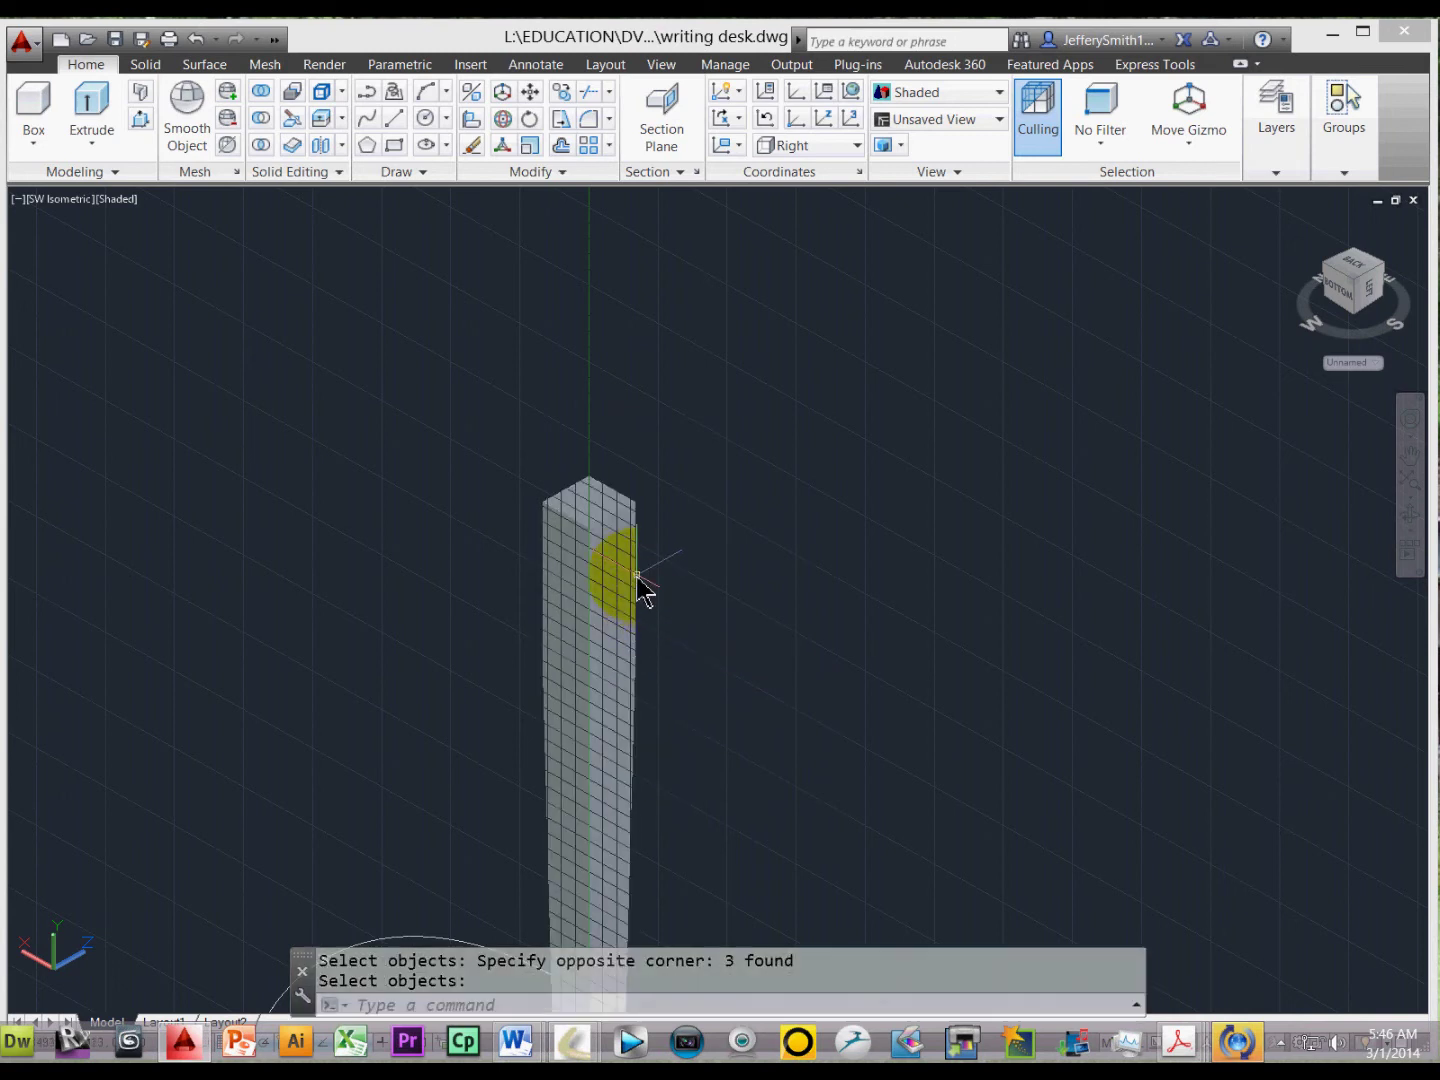
left_click(636, 580)
Step: Erase the angle arcs, base line and short leftover construction line around the leg
scroll(650, 590, "down", 5)
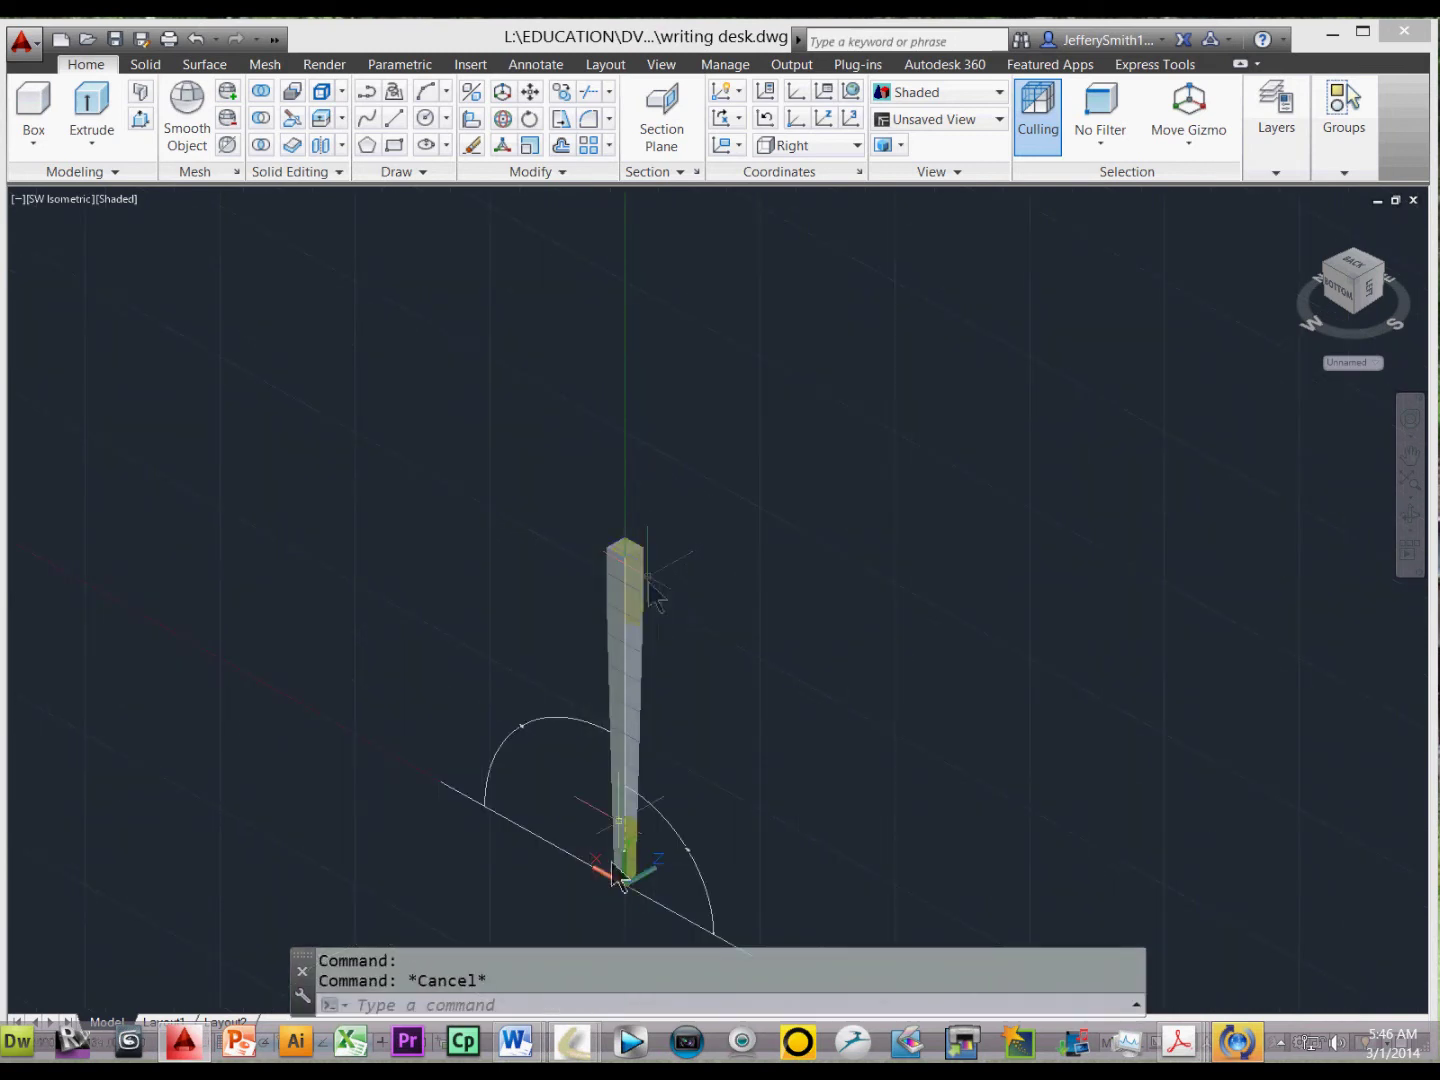
left_click(755, 903)
left_click(679, 850)
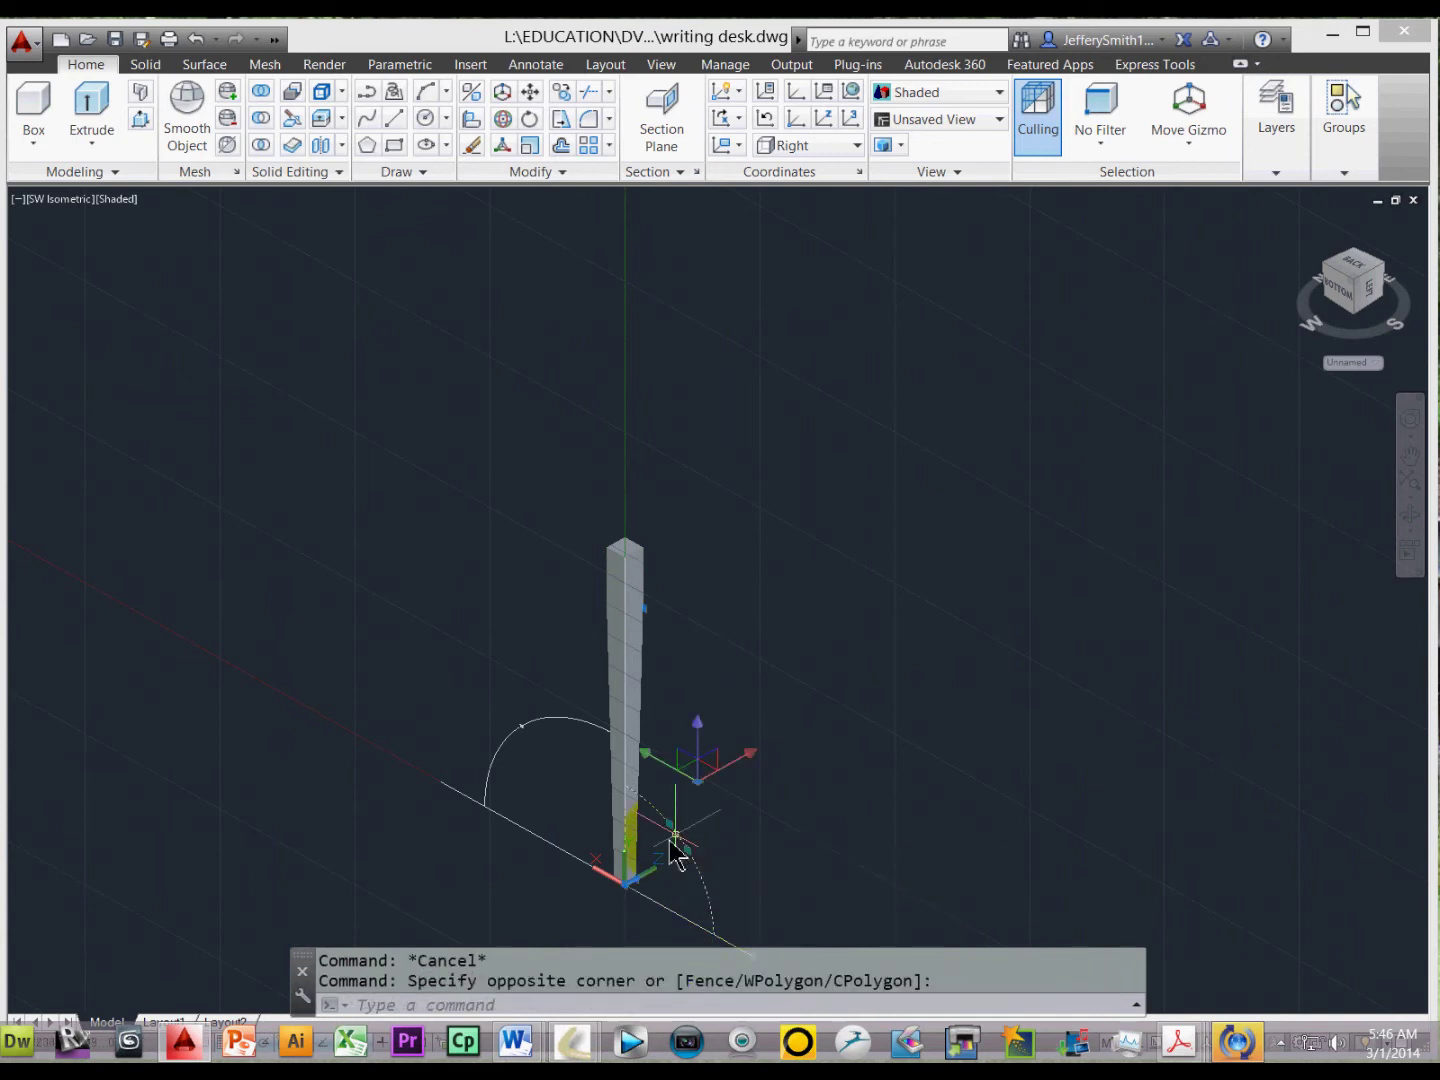
key("Delete")
left_click(610, 900)
left_click(454, 680)
key("Delete")
left_click(707, 935)
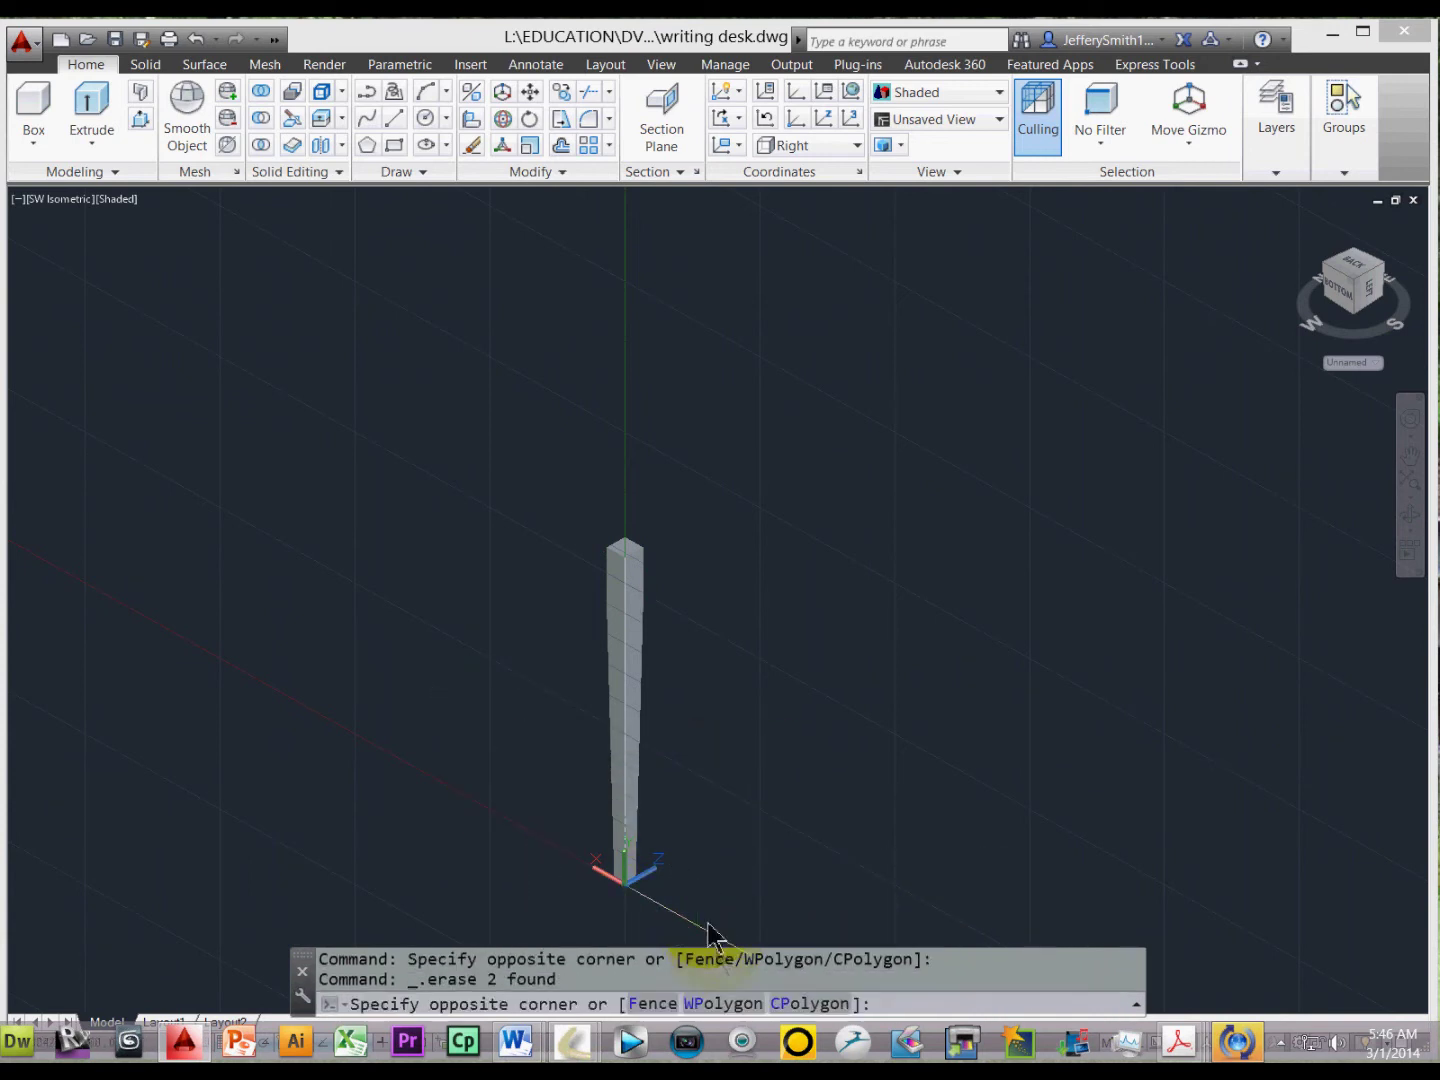
left_click(689, 893)
key("Delete")
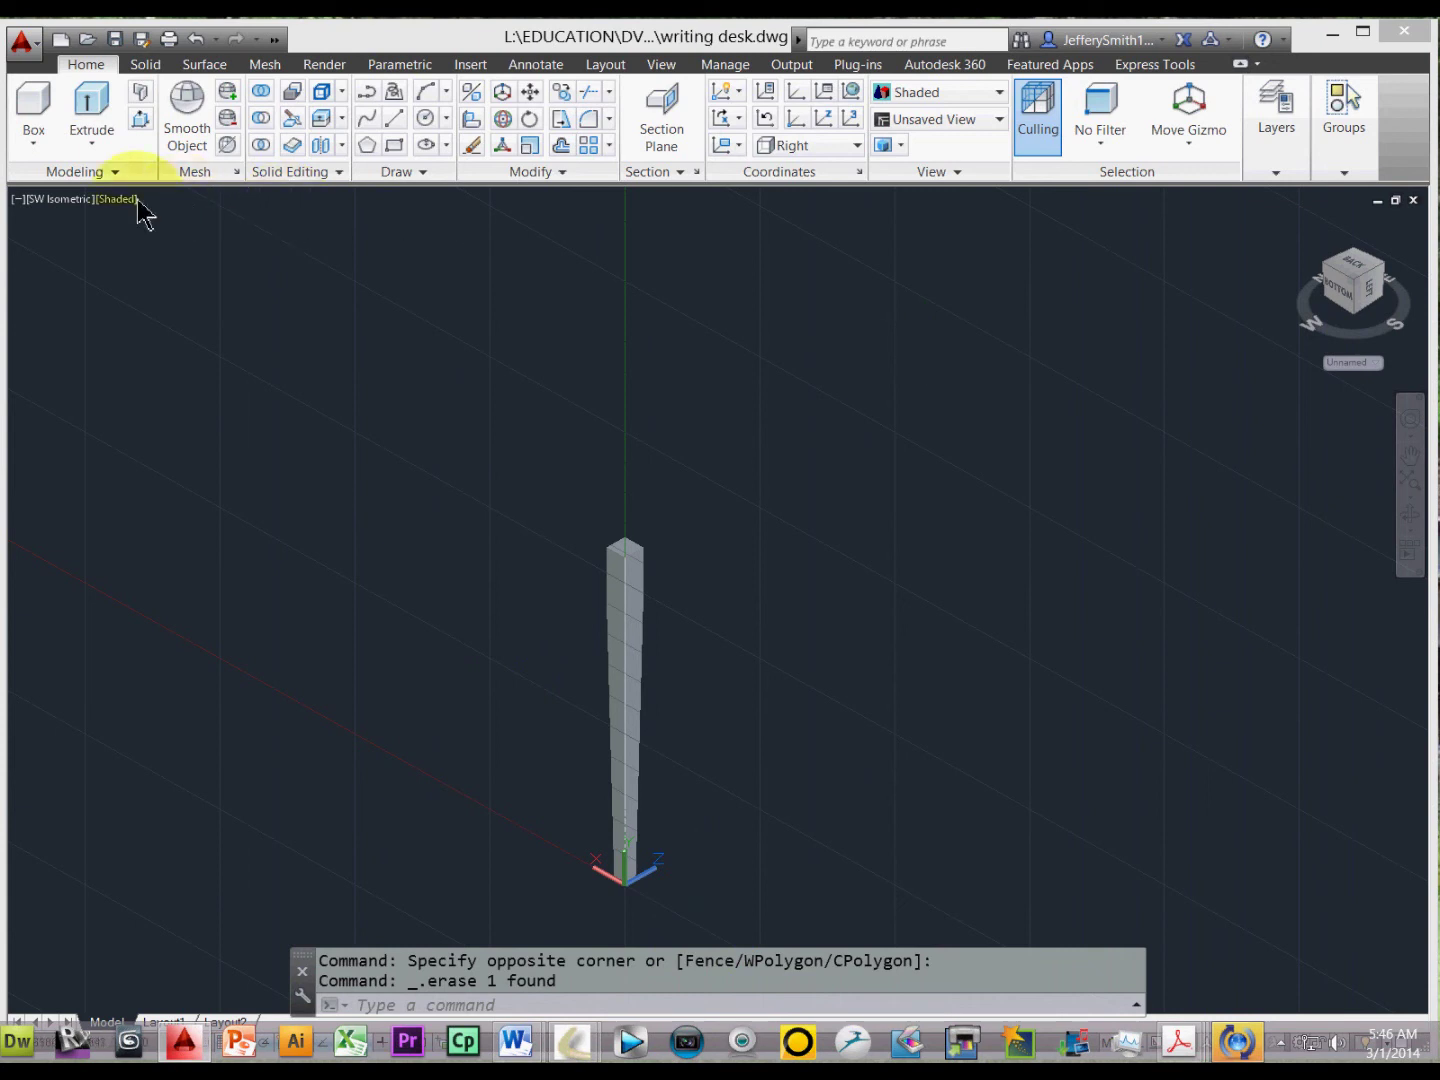
Step: Reapply the SW Isometric view to the cleaned-up leg
left_click(70, 199)
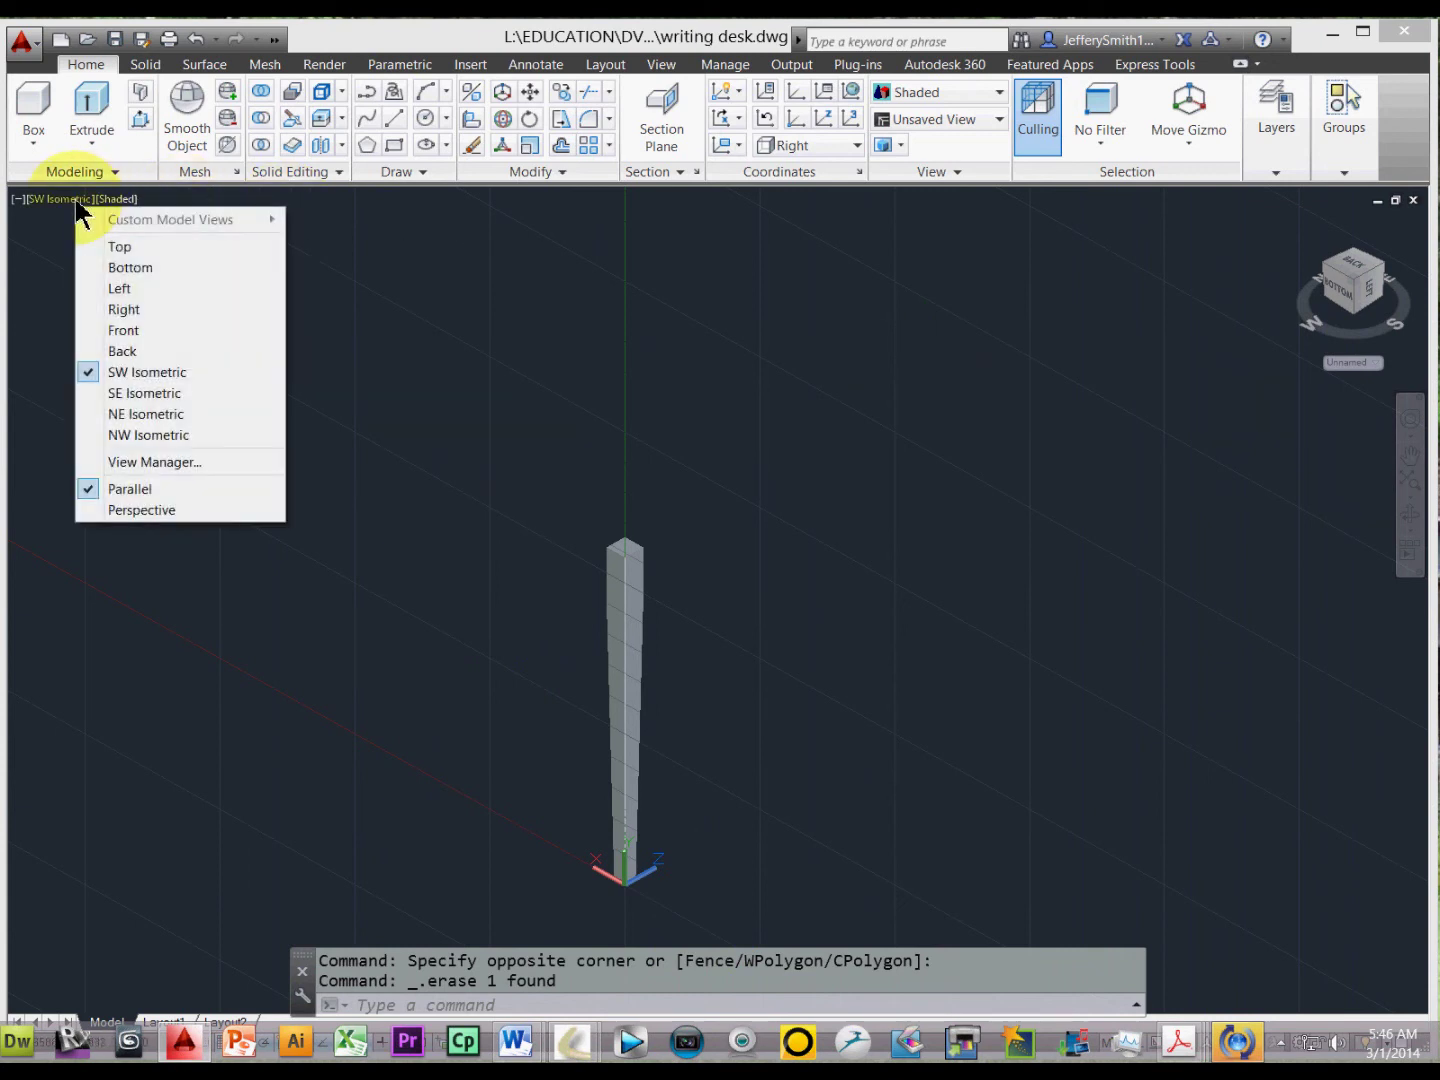
left_click(135, 374)
scroll(757, 678, "up", 3)
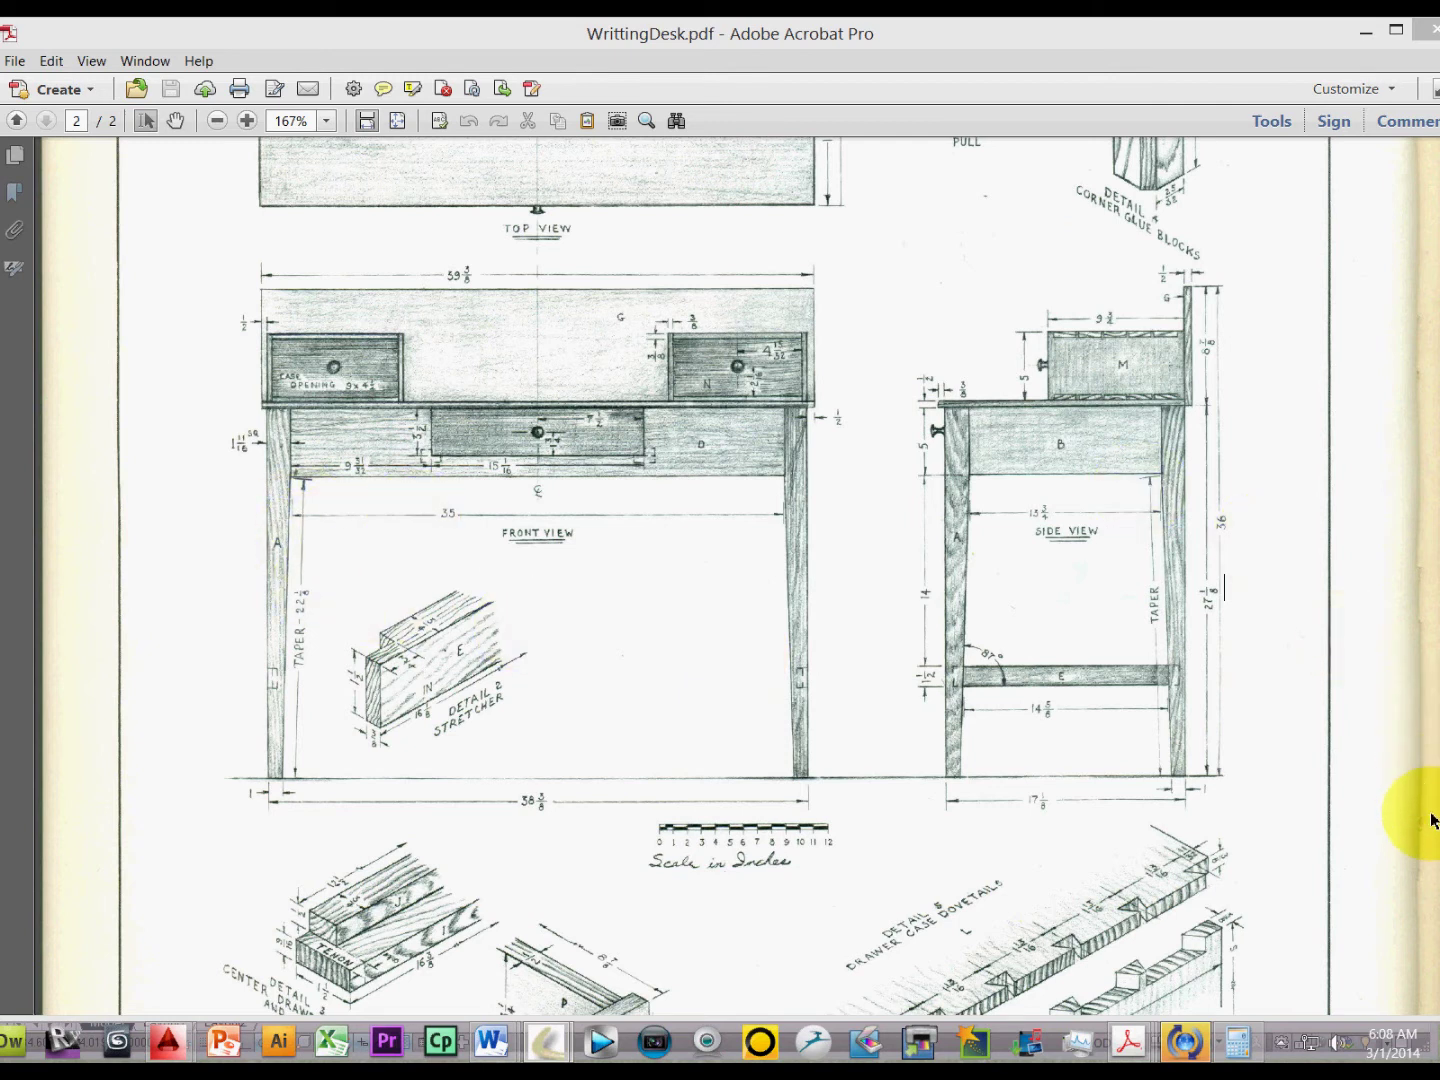
scroll(1435, 740, "up", 3)
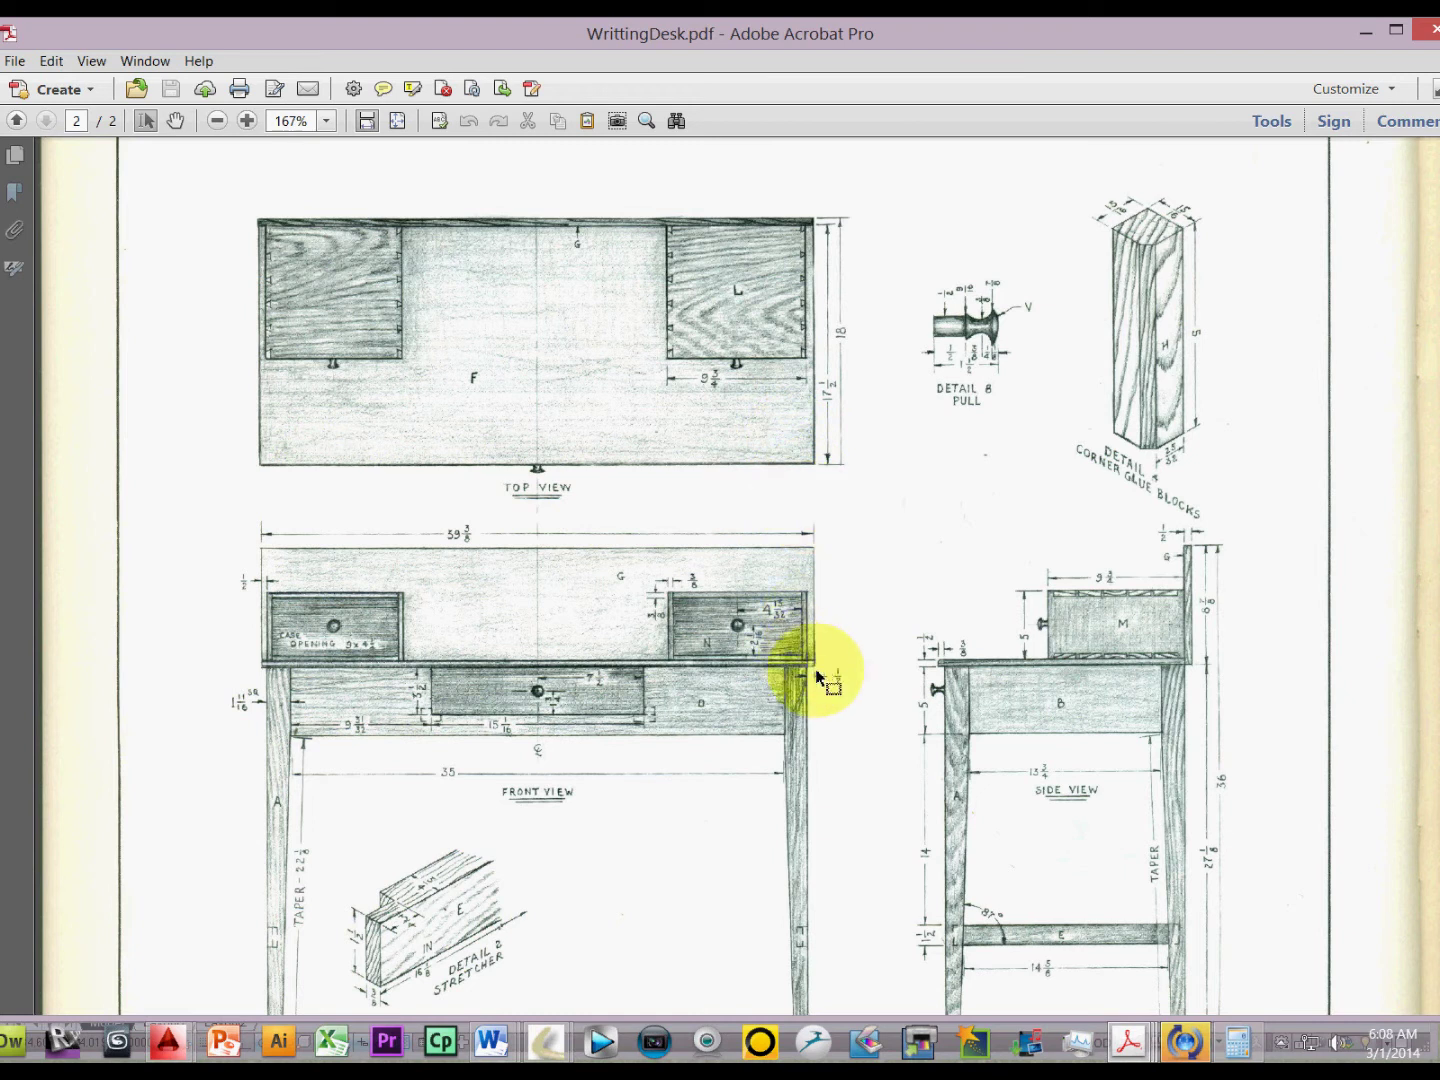
left_click(248, 122)
left_click(247, 121)
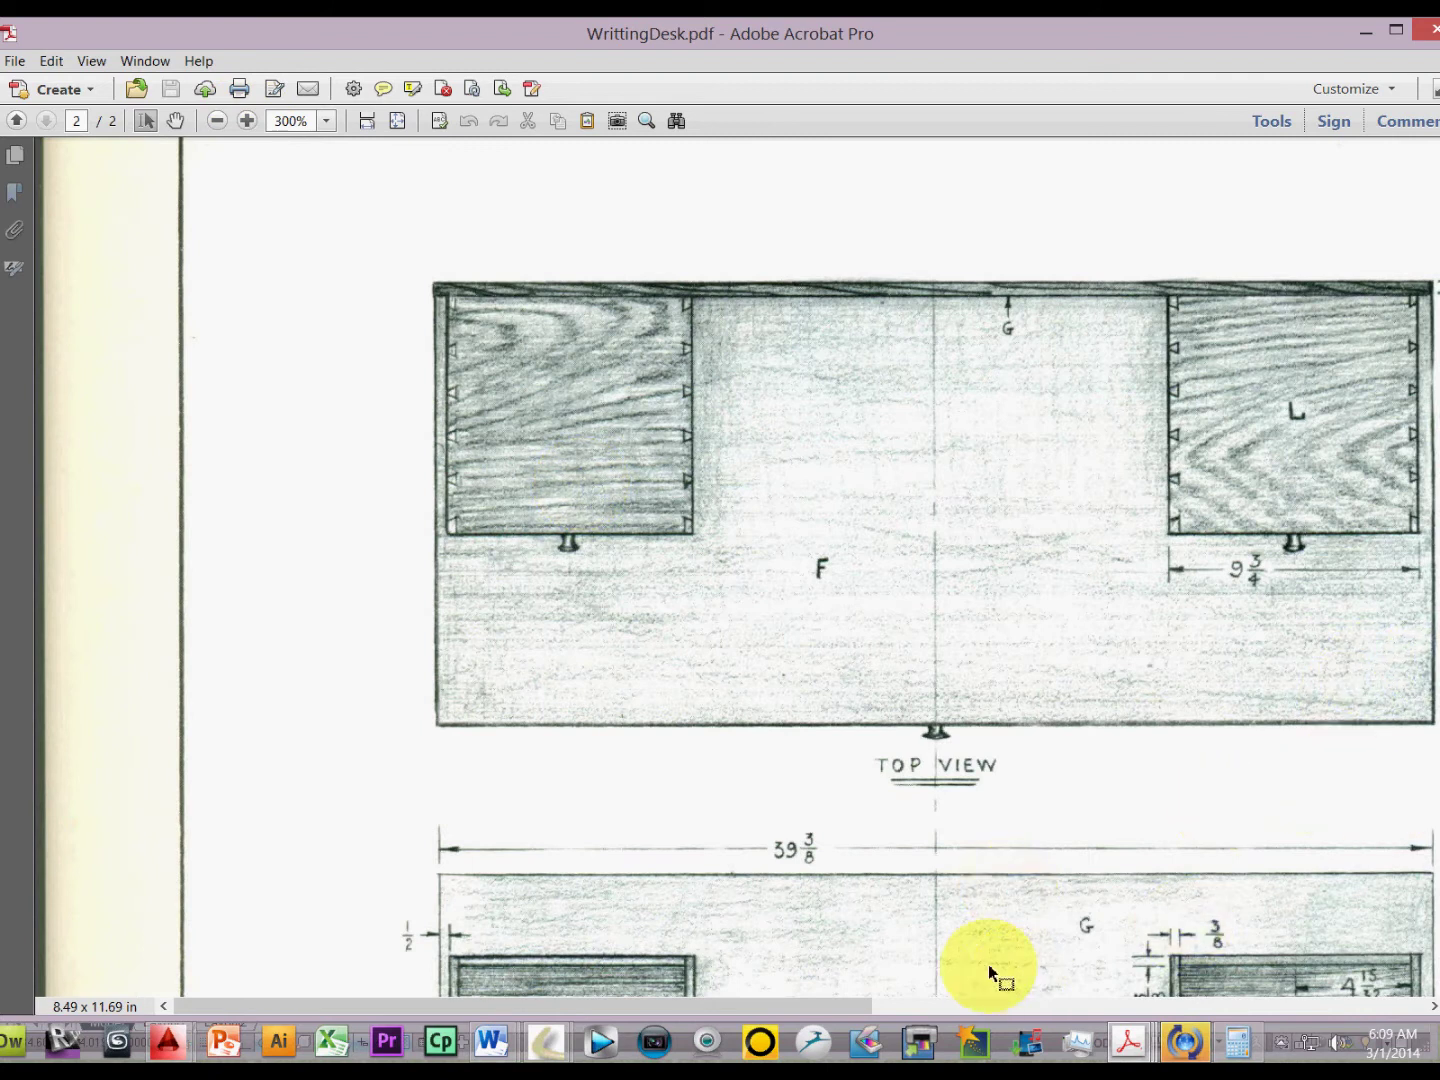
left_click_drag(831, 1005, 963, 1008)
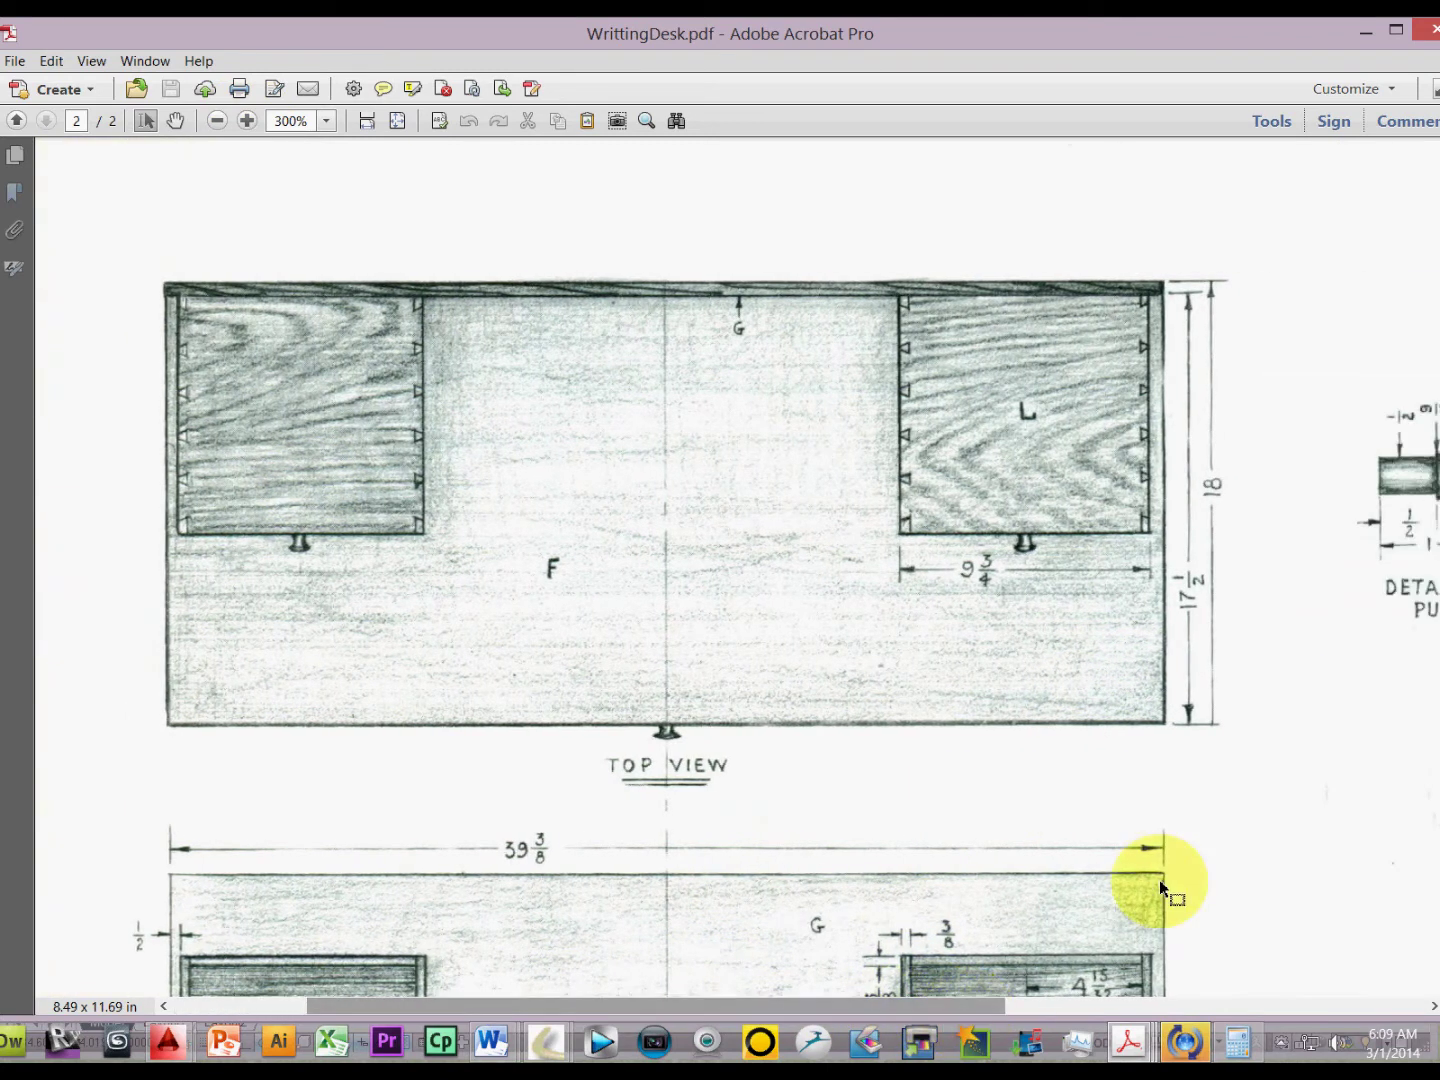
scroll(1419, 661, "down", 5)
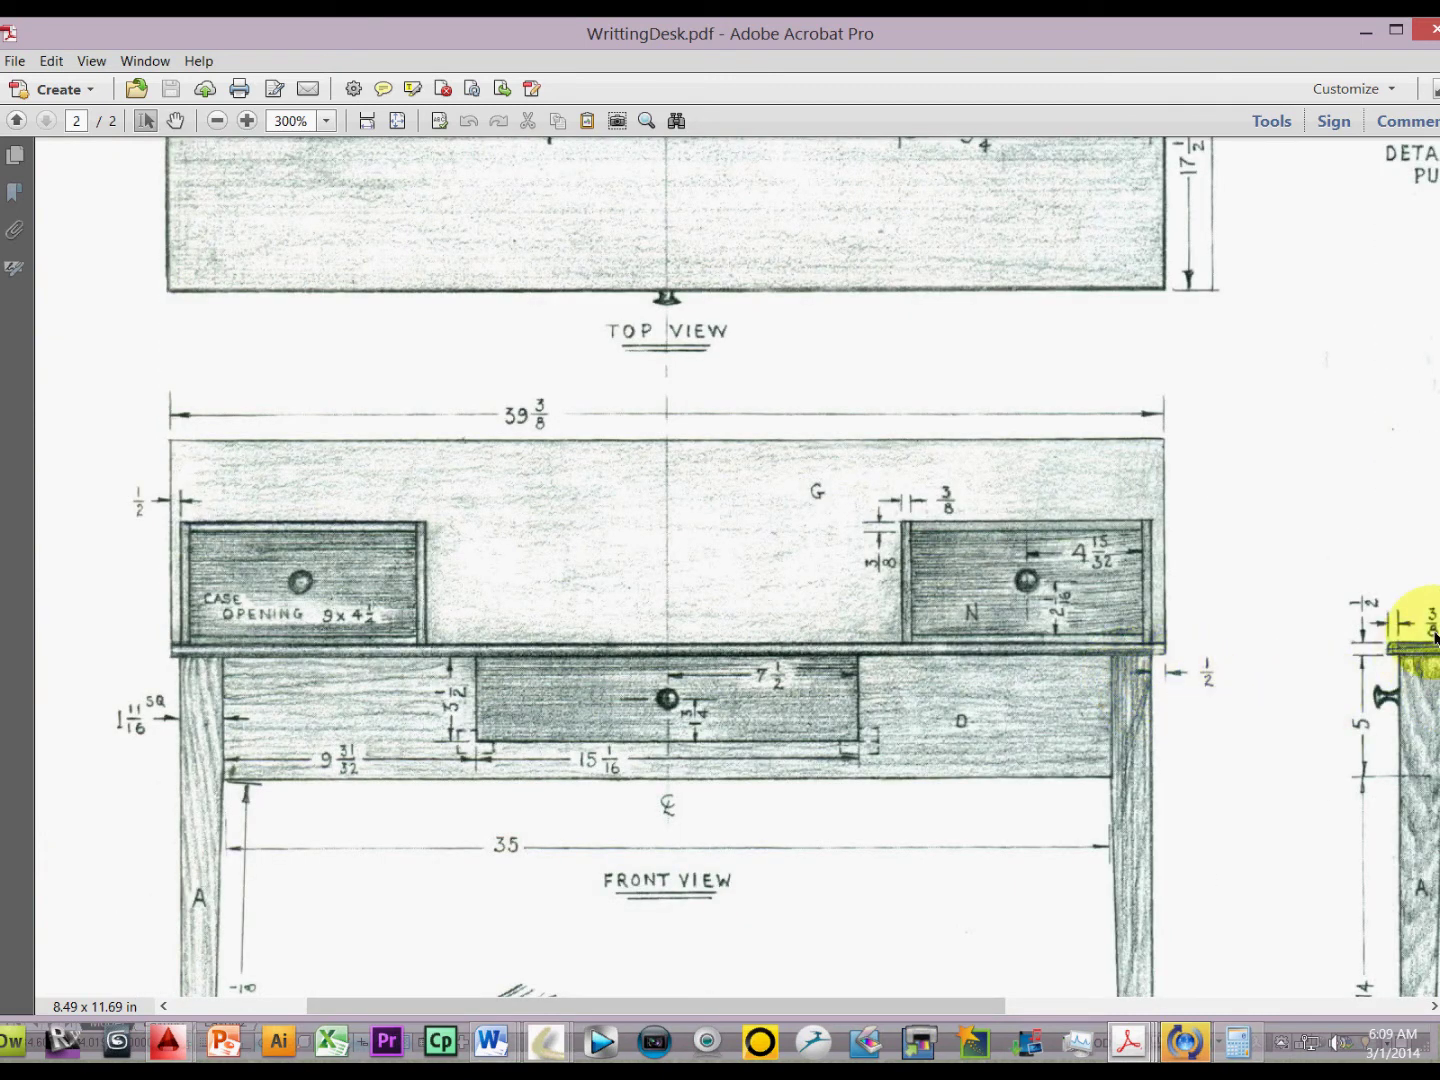
scroll(1432, 685, "up", 5)
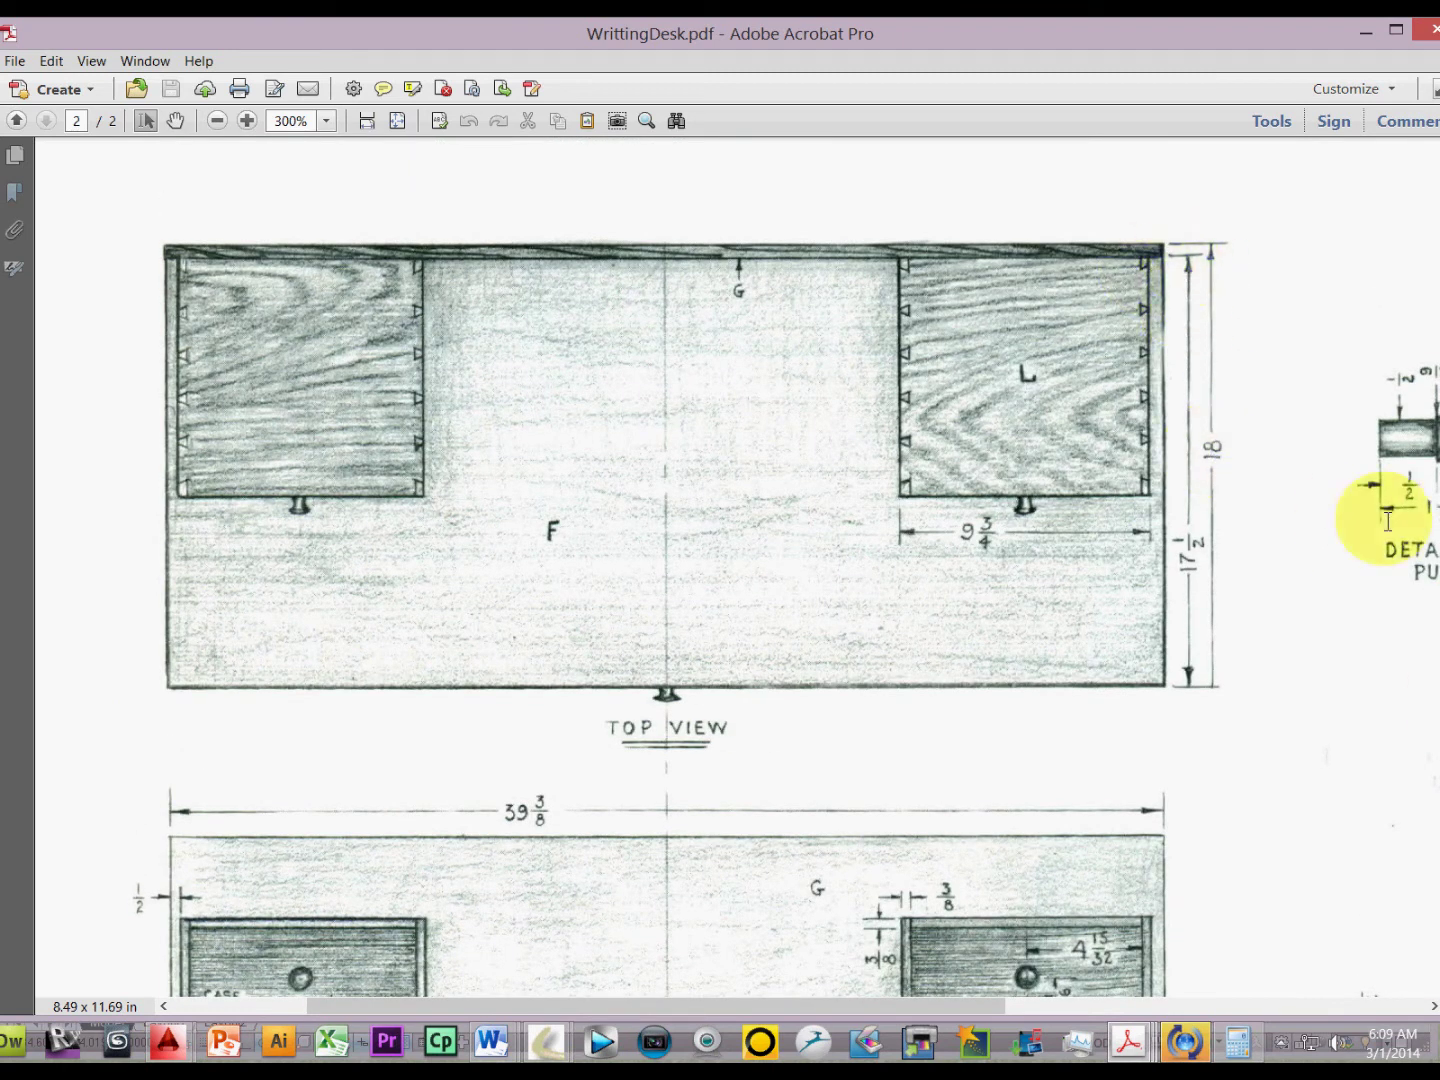
scroll(1419, 654, "down", 4)
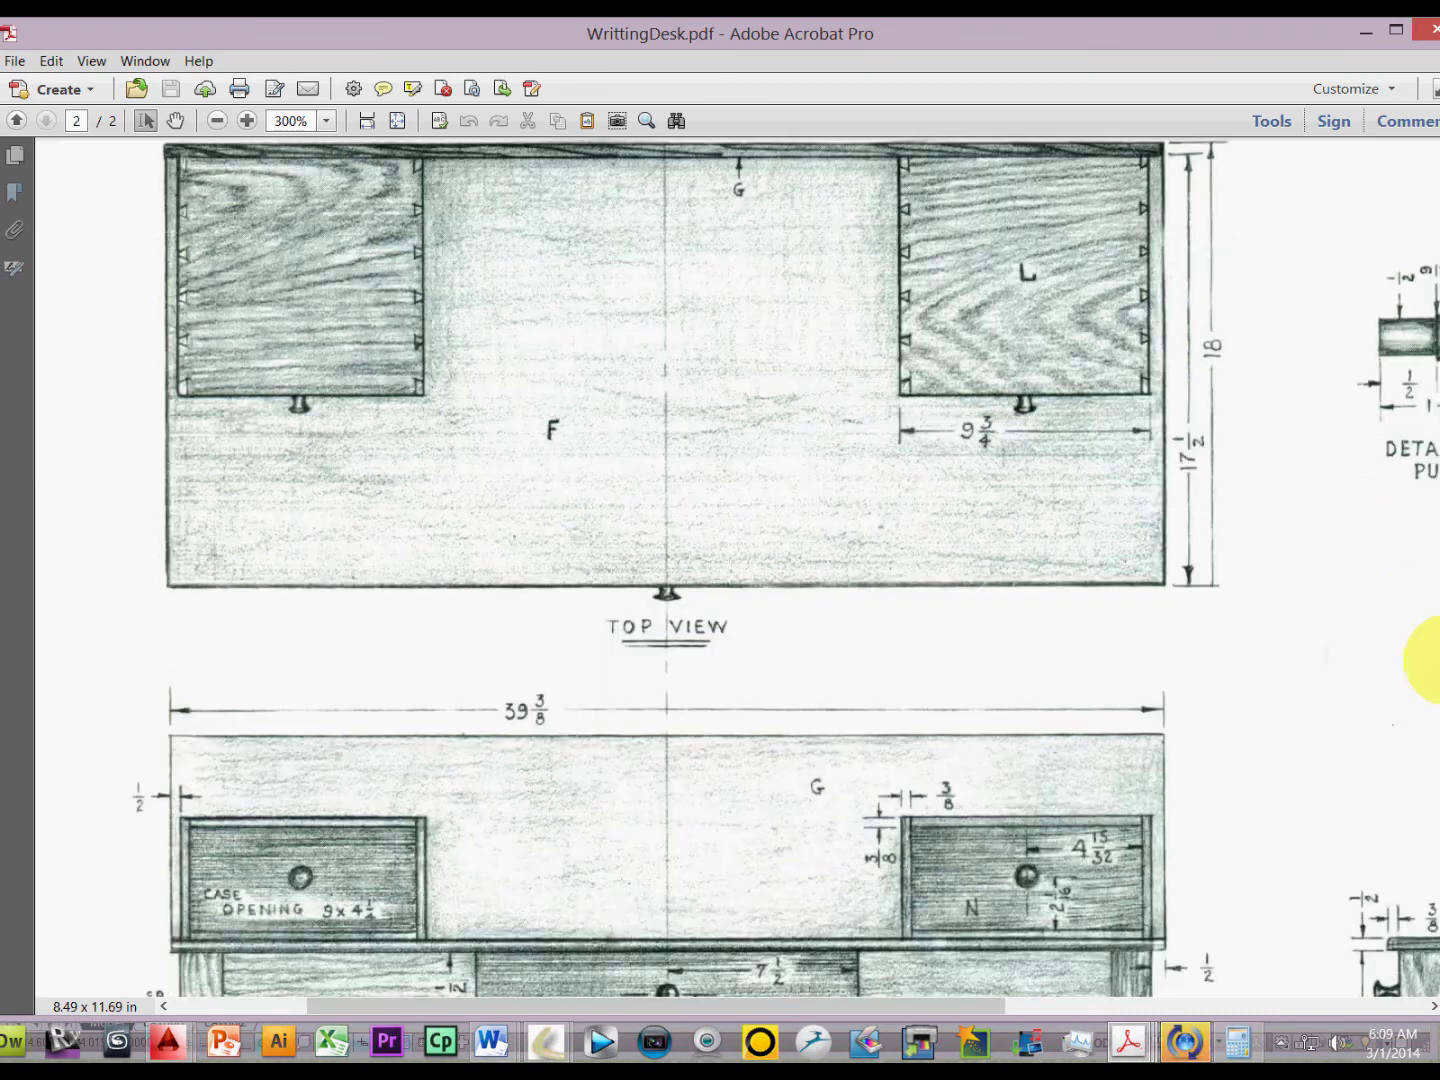
left_click_drag(937, 1004, 1244, 1007)
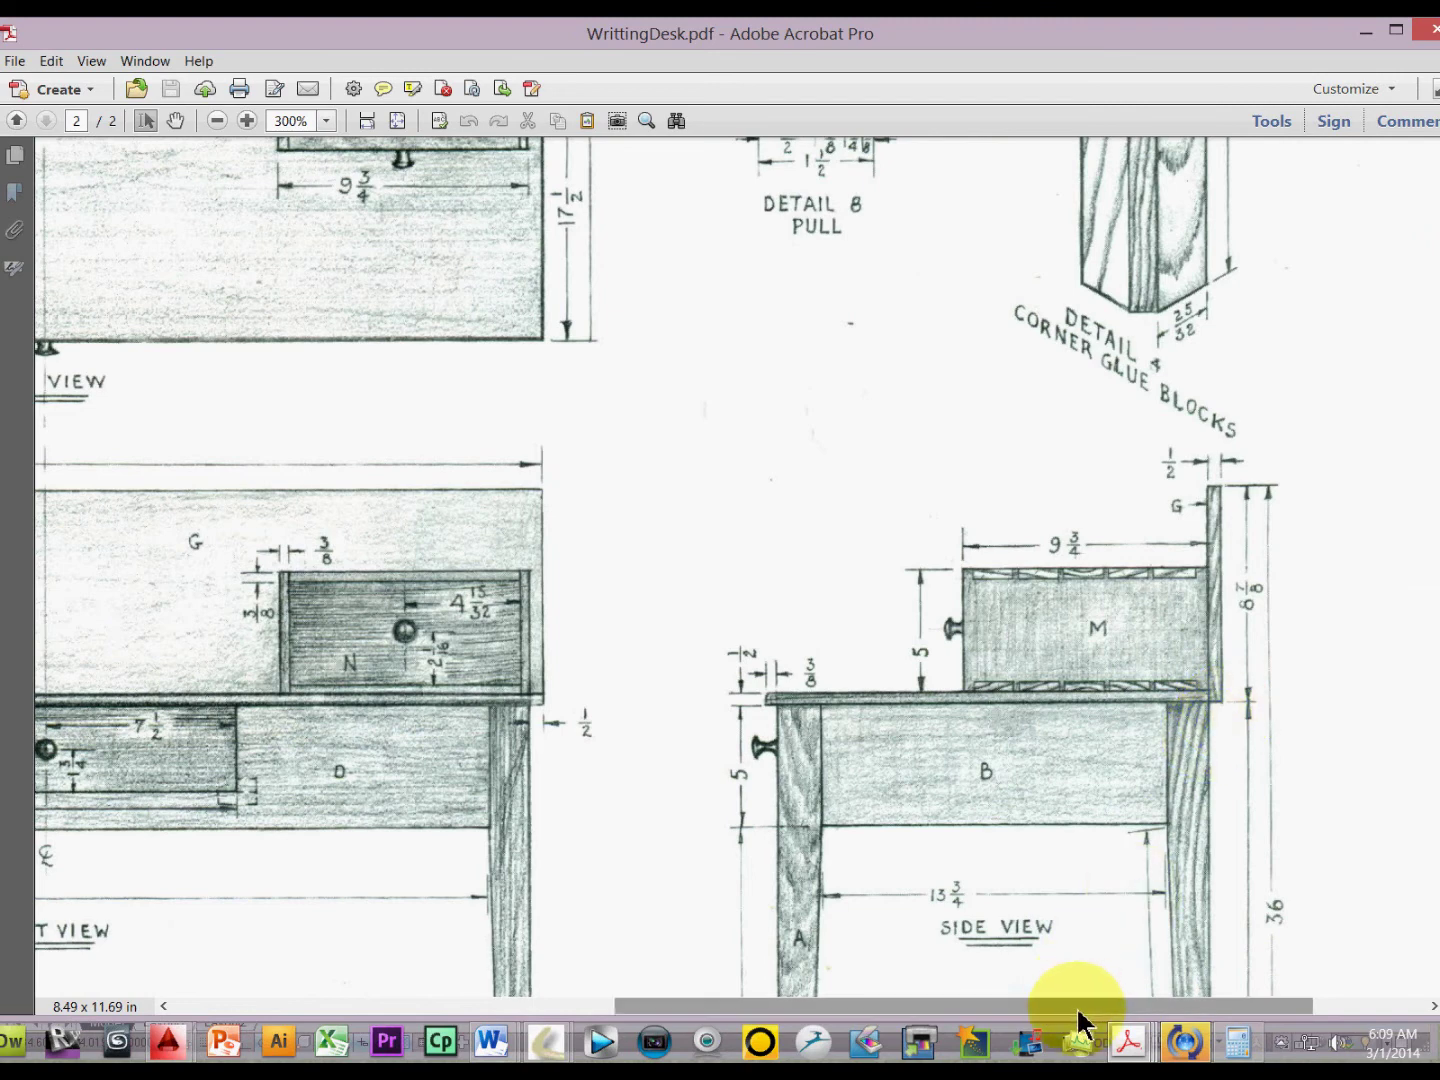
left_click_drag(1077, 1005, 805, 1006)
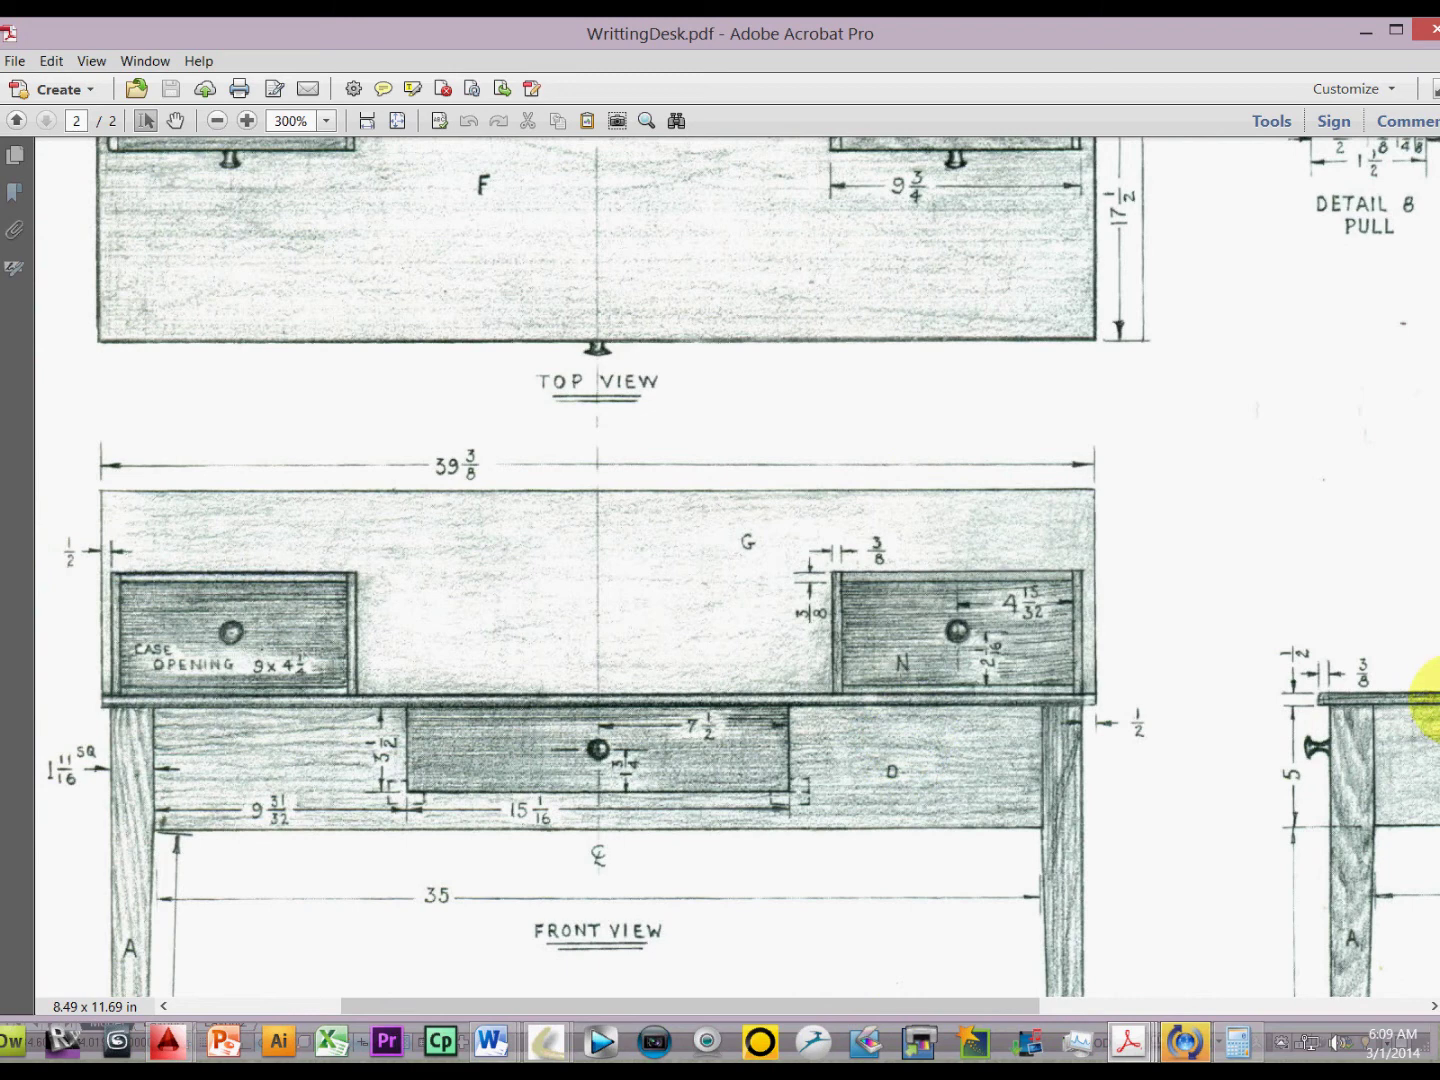
scroll(1419, 650, "up", 8)
scroll(1420, 650, "down", 1)
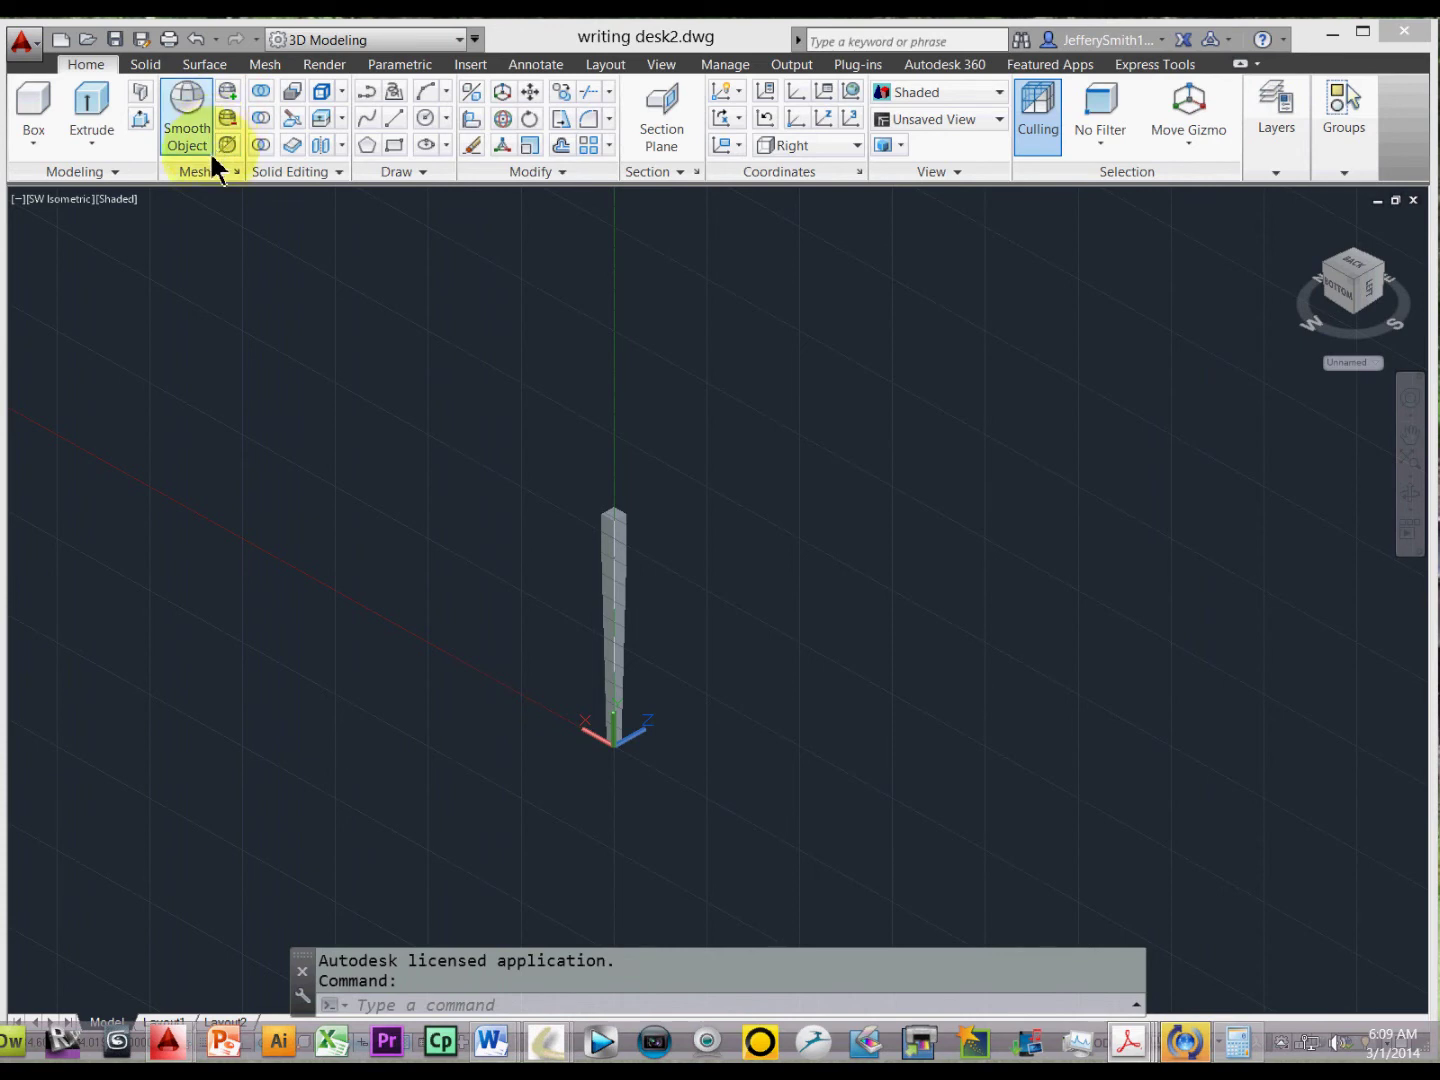
Step: In Top view, draw a rectangle from 0,0 to 38.375,17.125
left_click(62, 211)
left_click(102, 245)
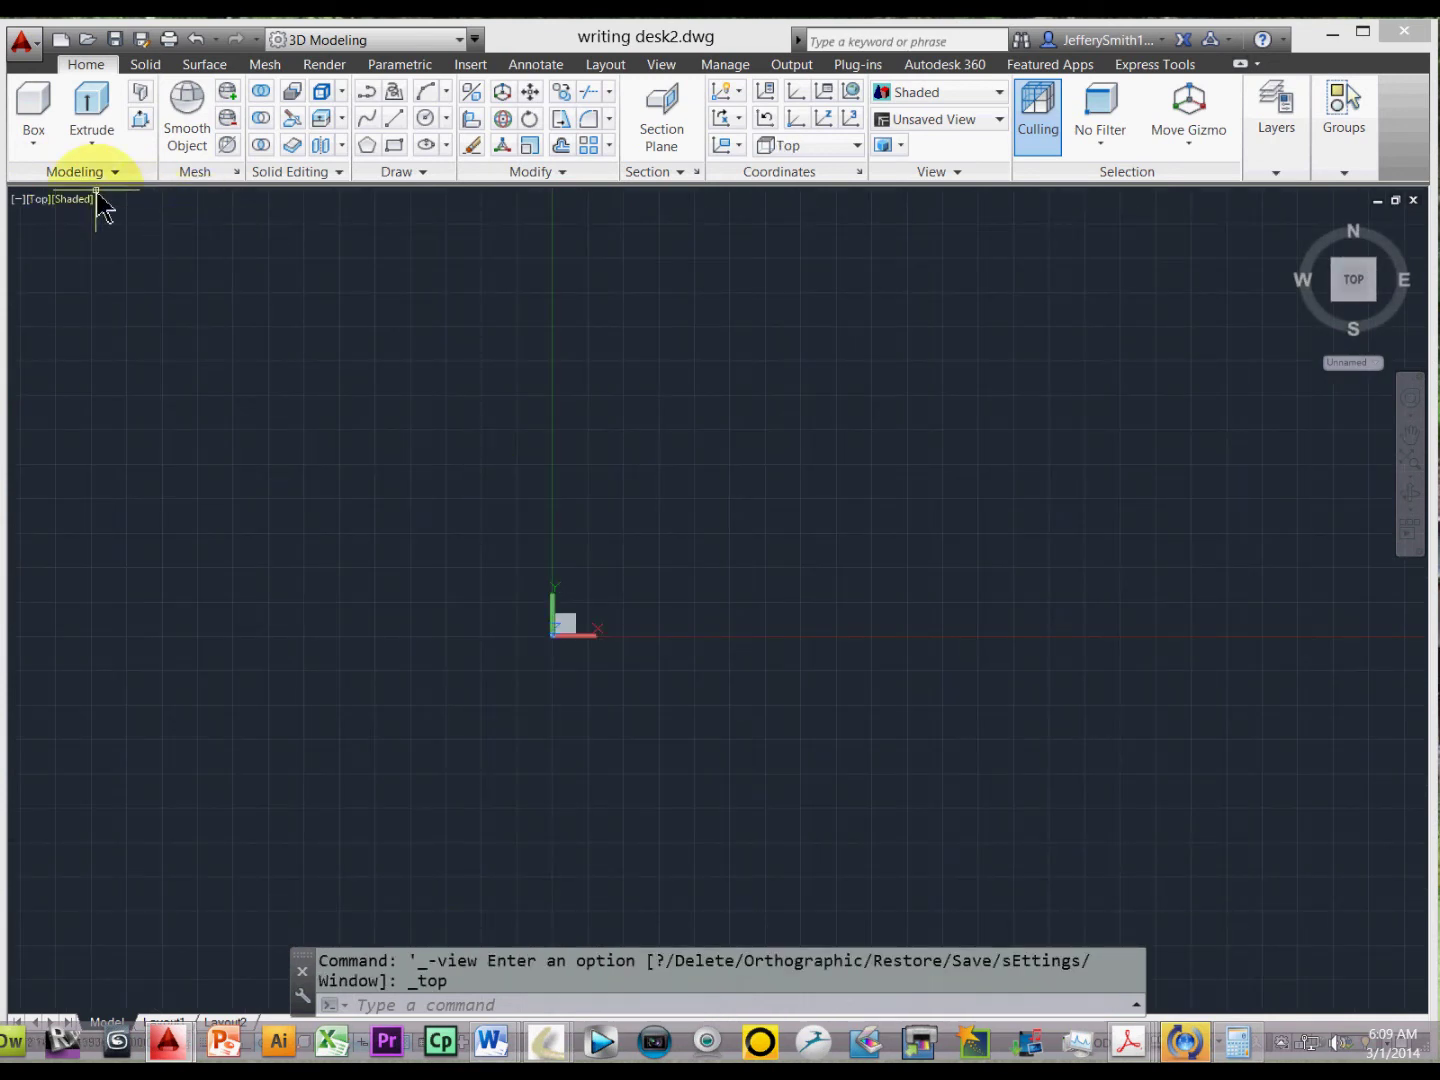
left_click(393, 146)
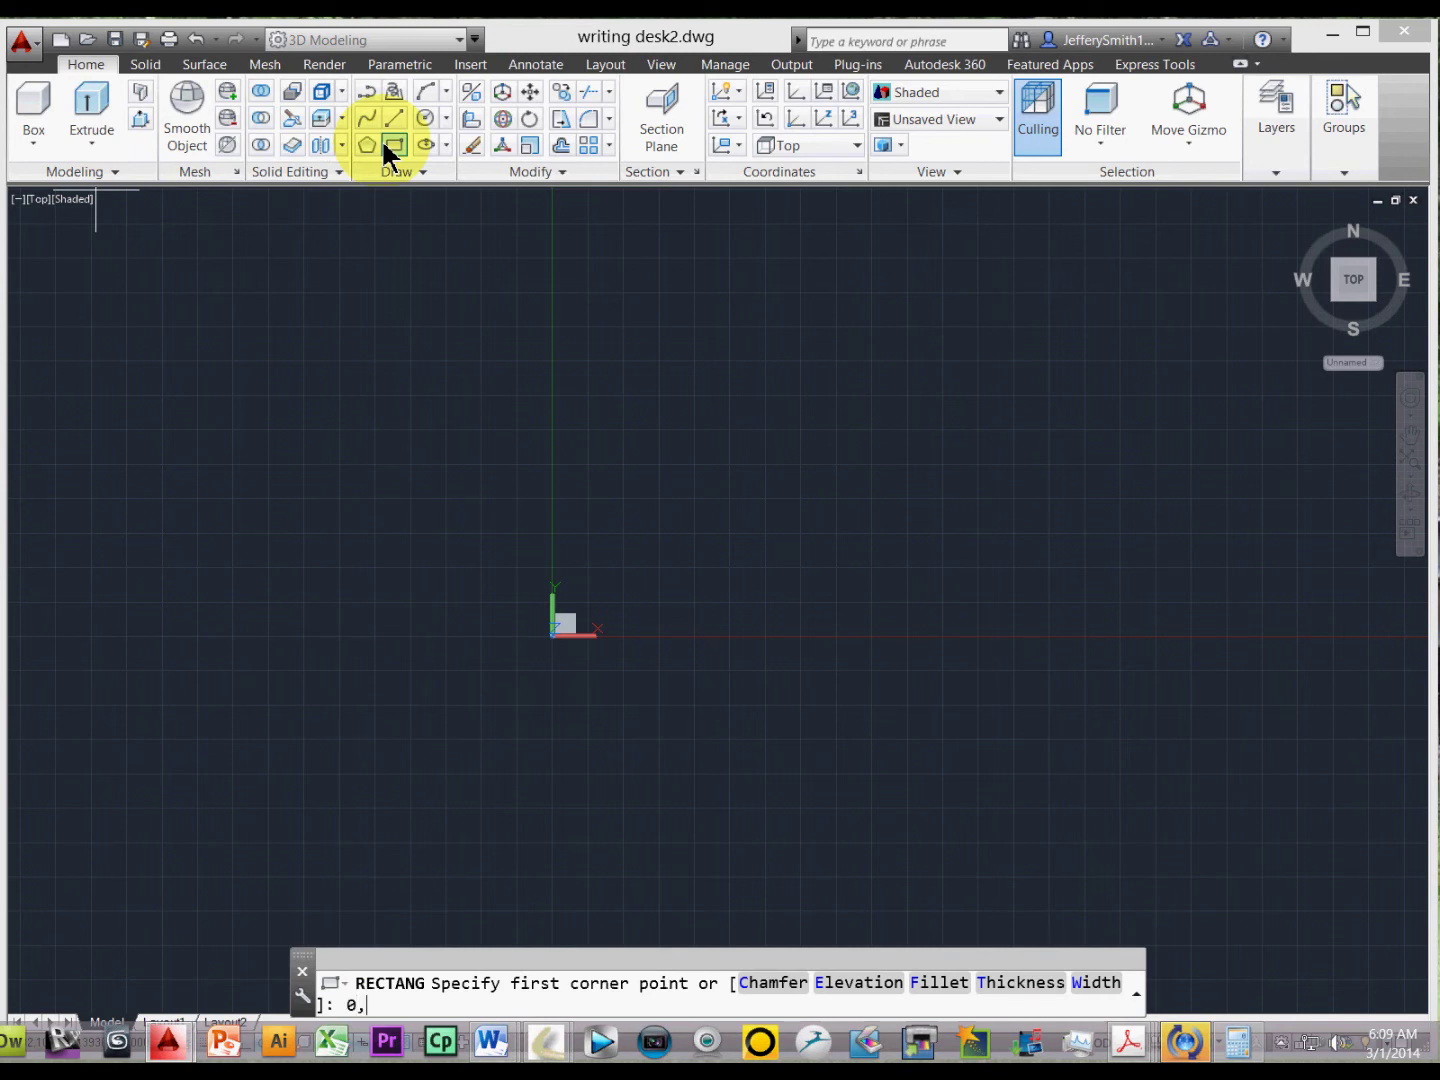
key("Return")
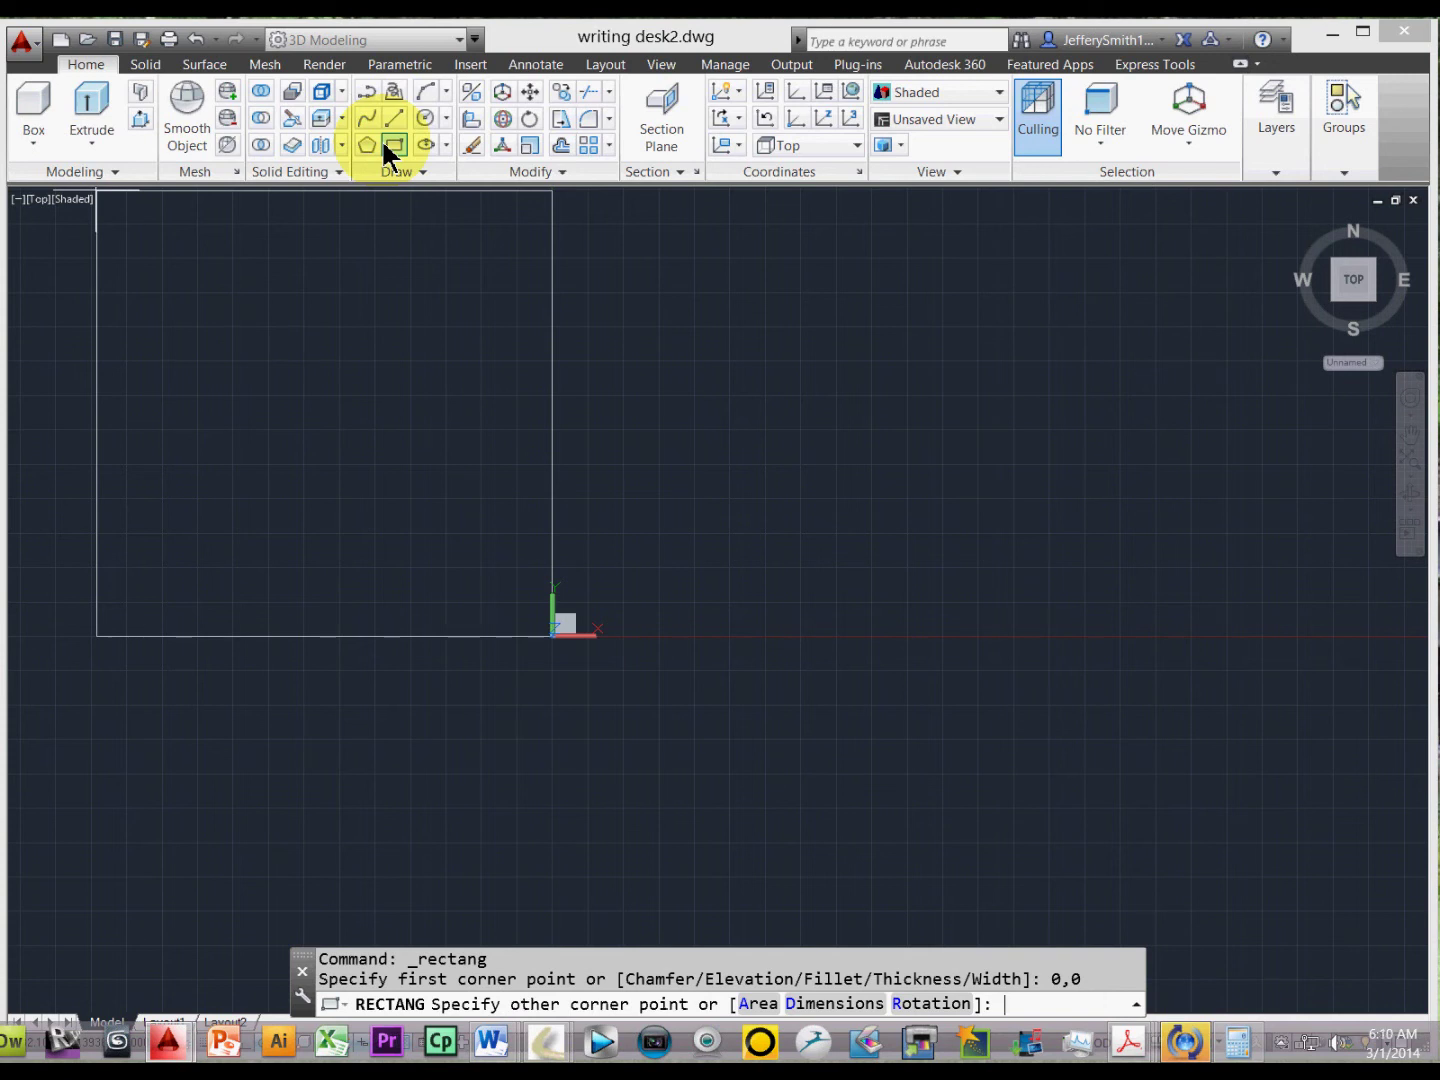
type("38.375,")
type("17.125")
key("Return")
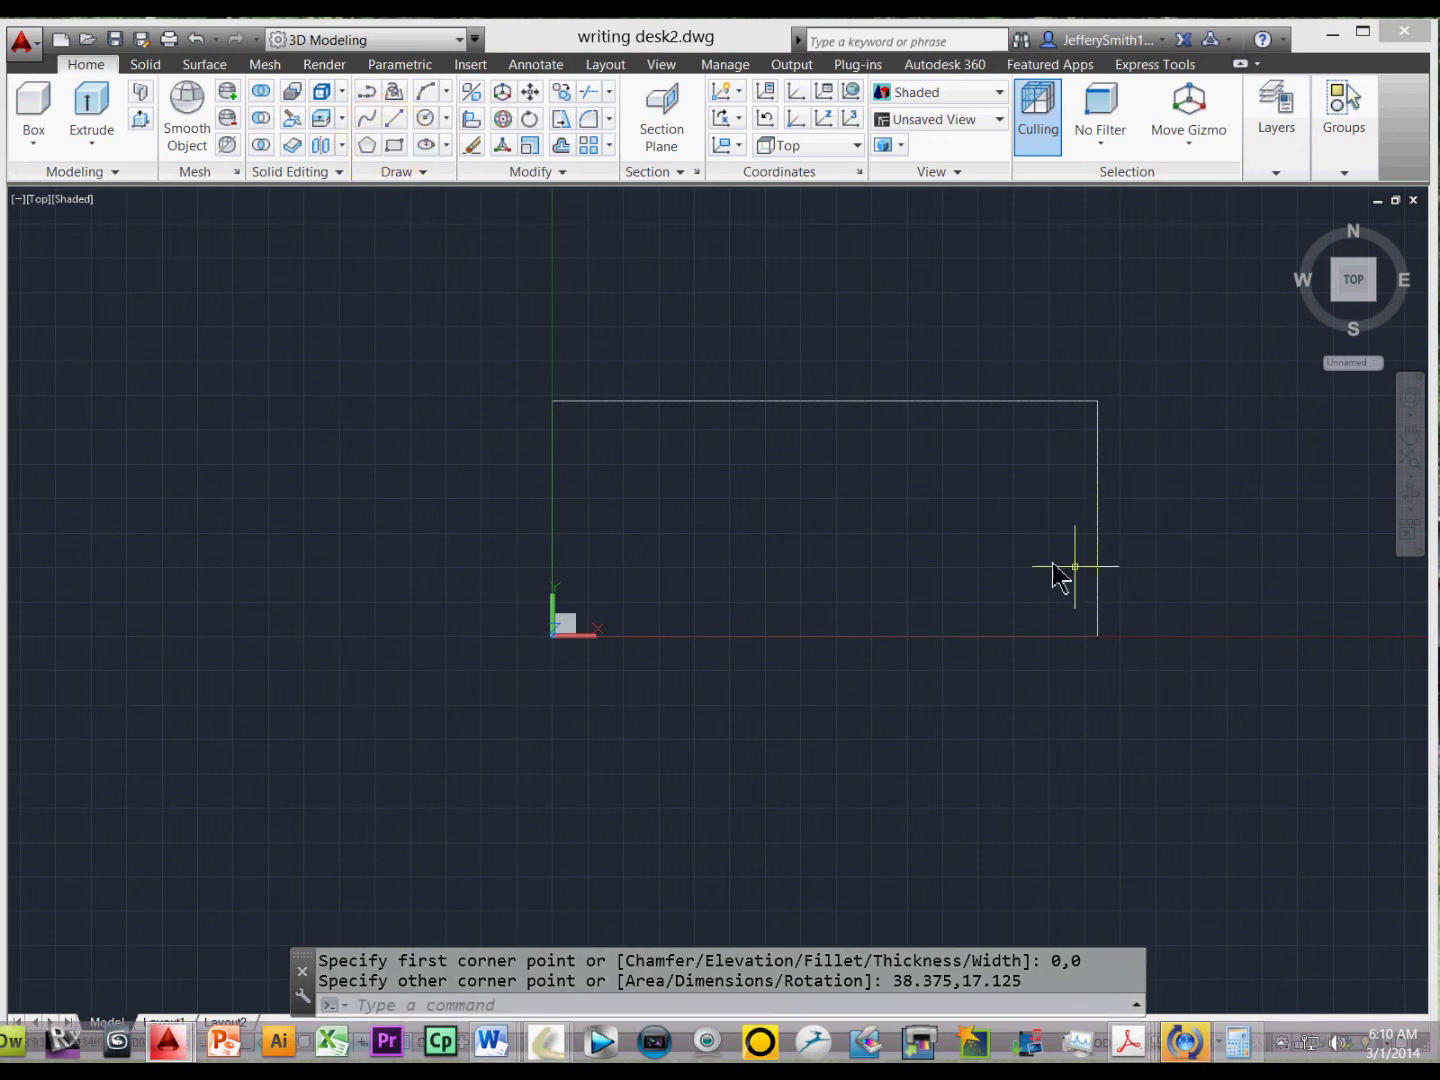
Step: Mirror the origin leg about the rectangle's vertical centreline, keeping the original
scroll(1003, 495, "up", 2)
type("mirror")
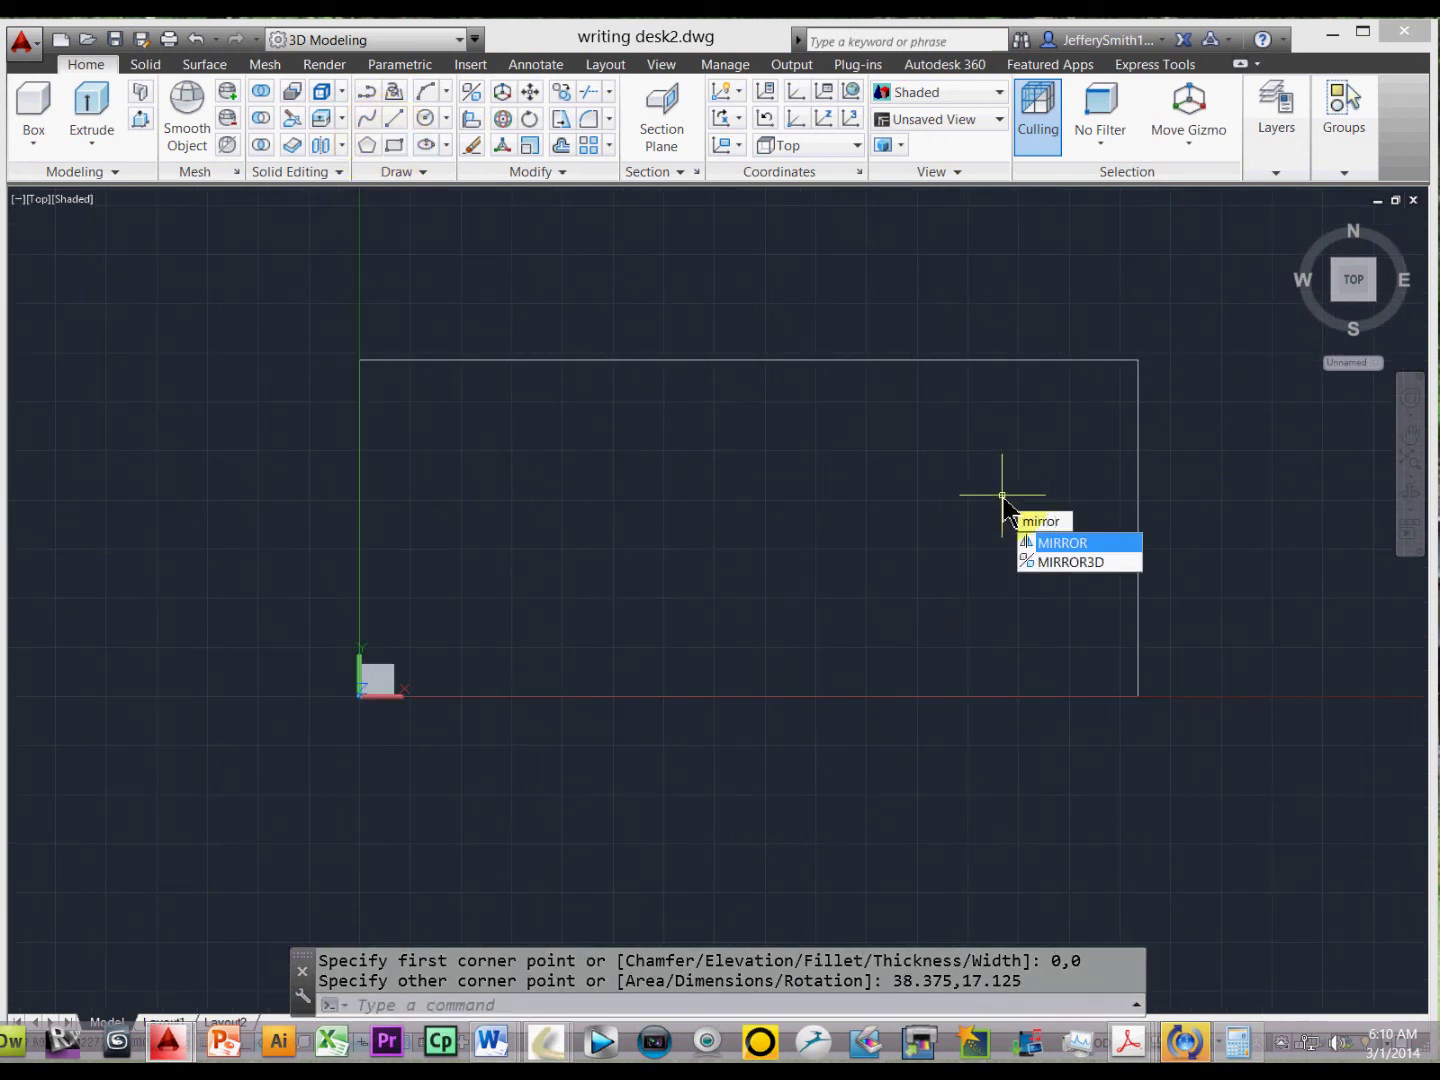
key("Return")
left_click(272, 577)
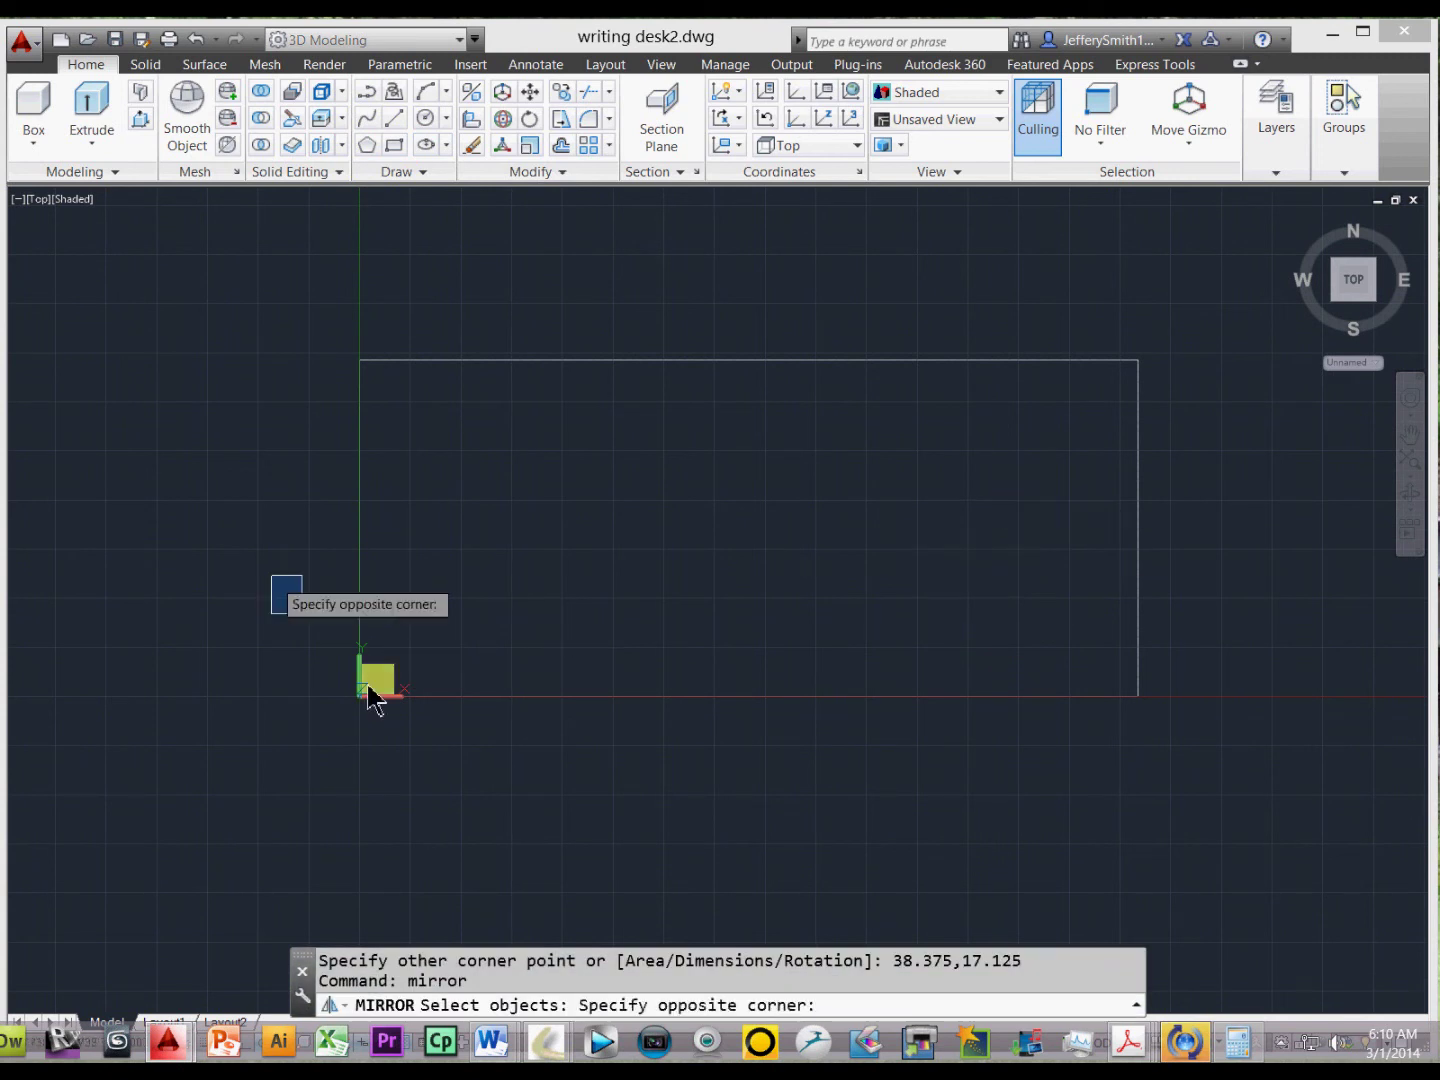
left_click(472, 791)
key("Return")
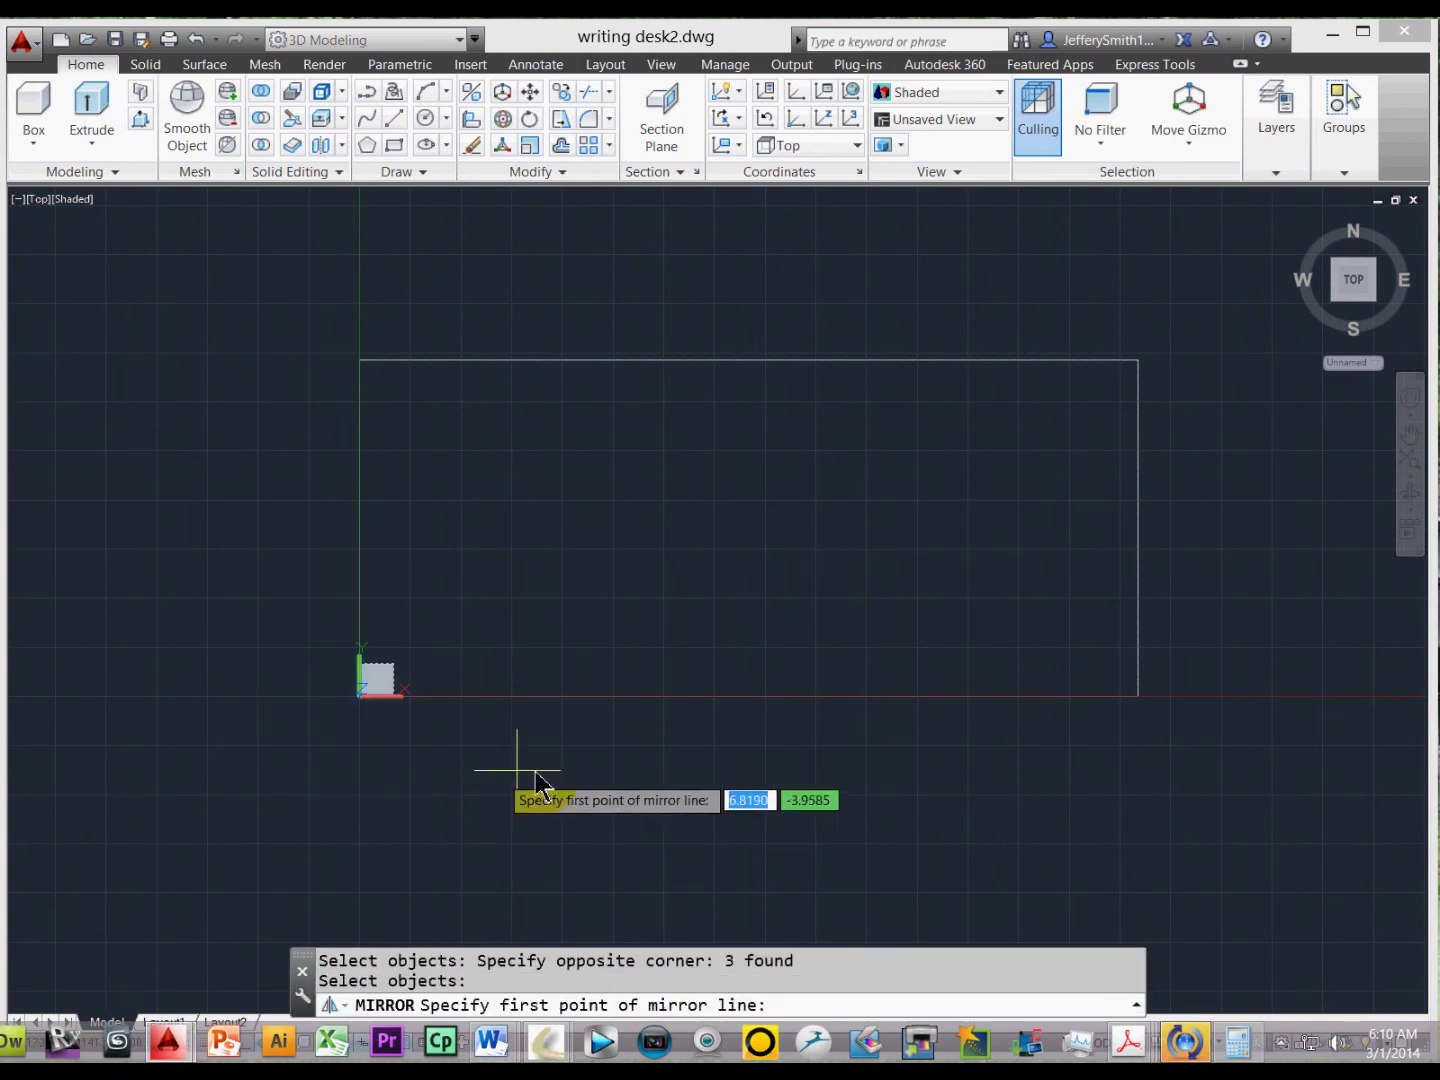
left_click(740, 700)
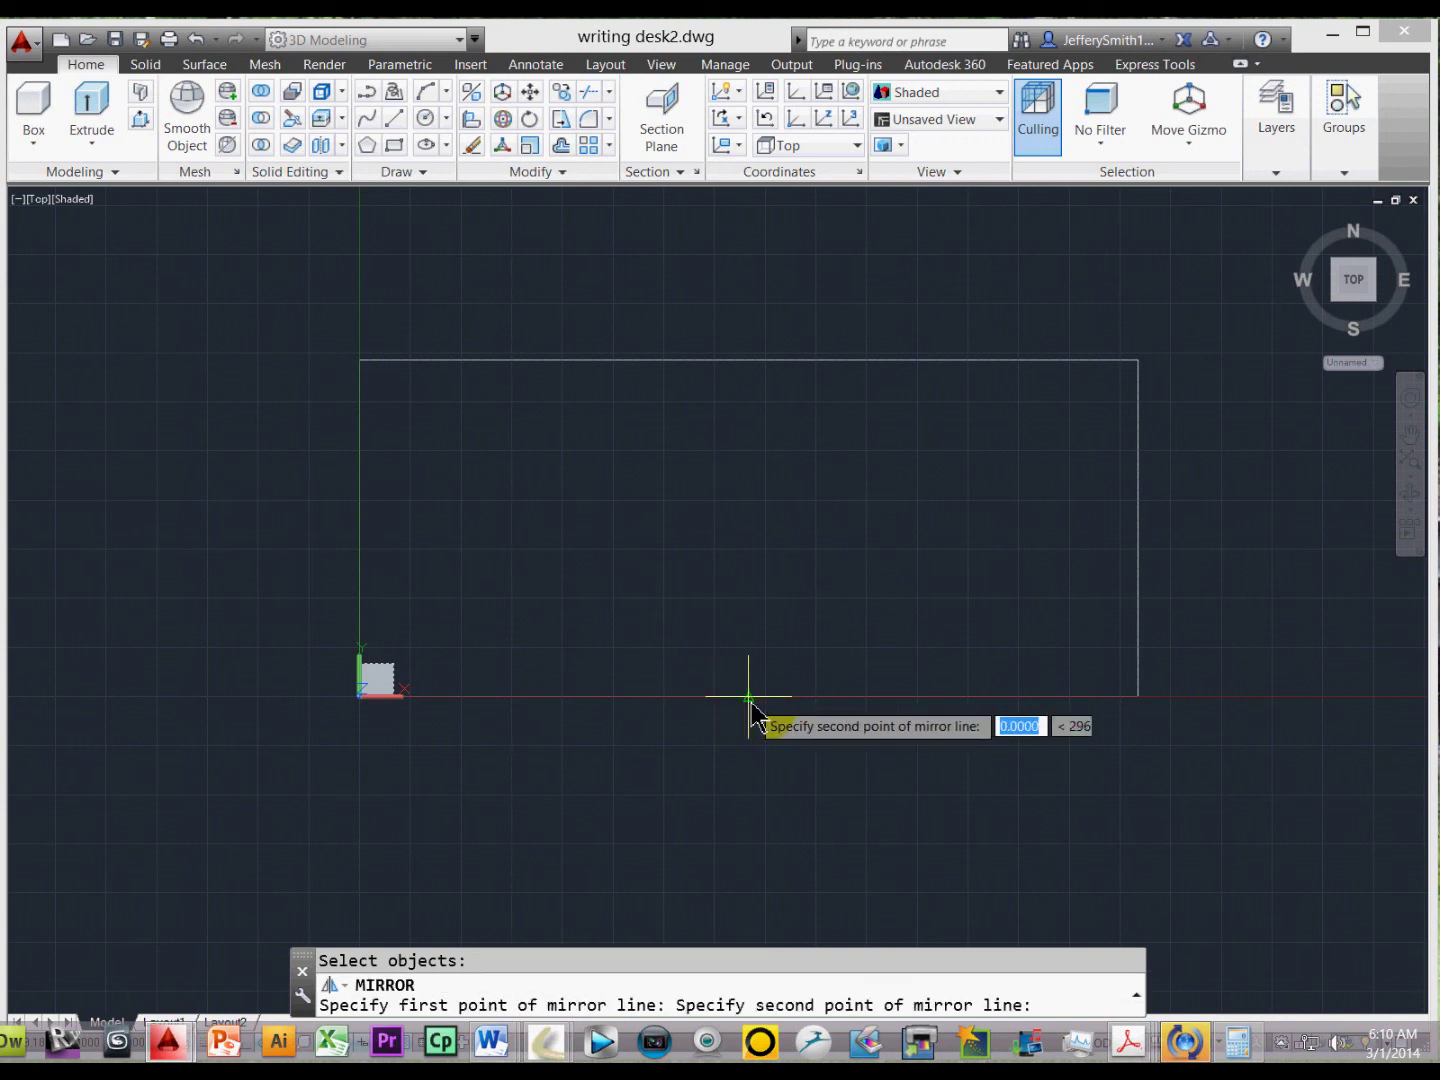
left_click(742, 518)
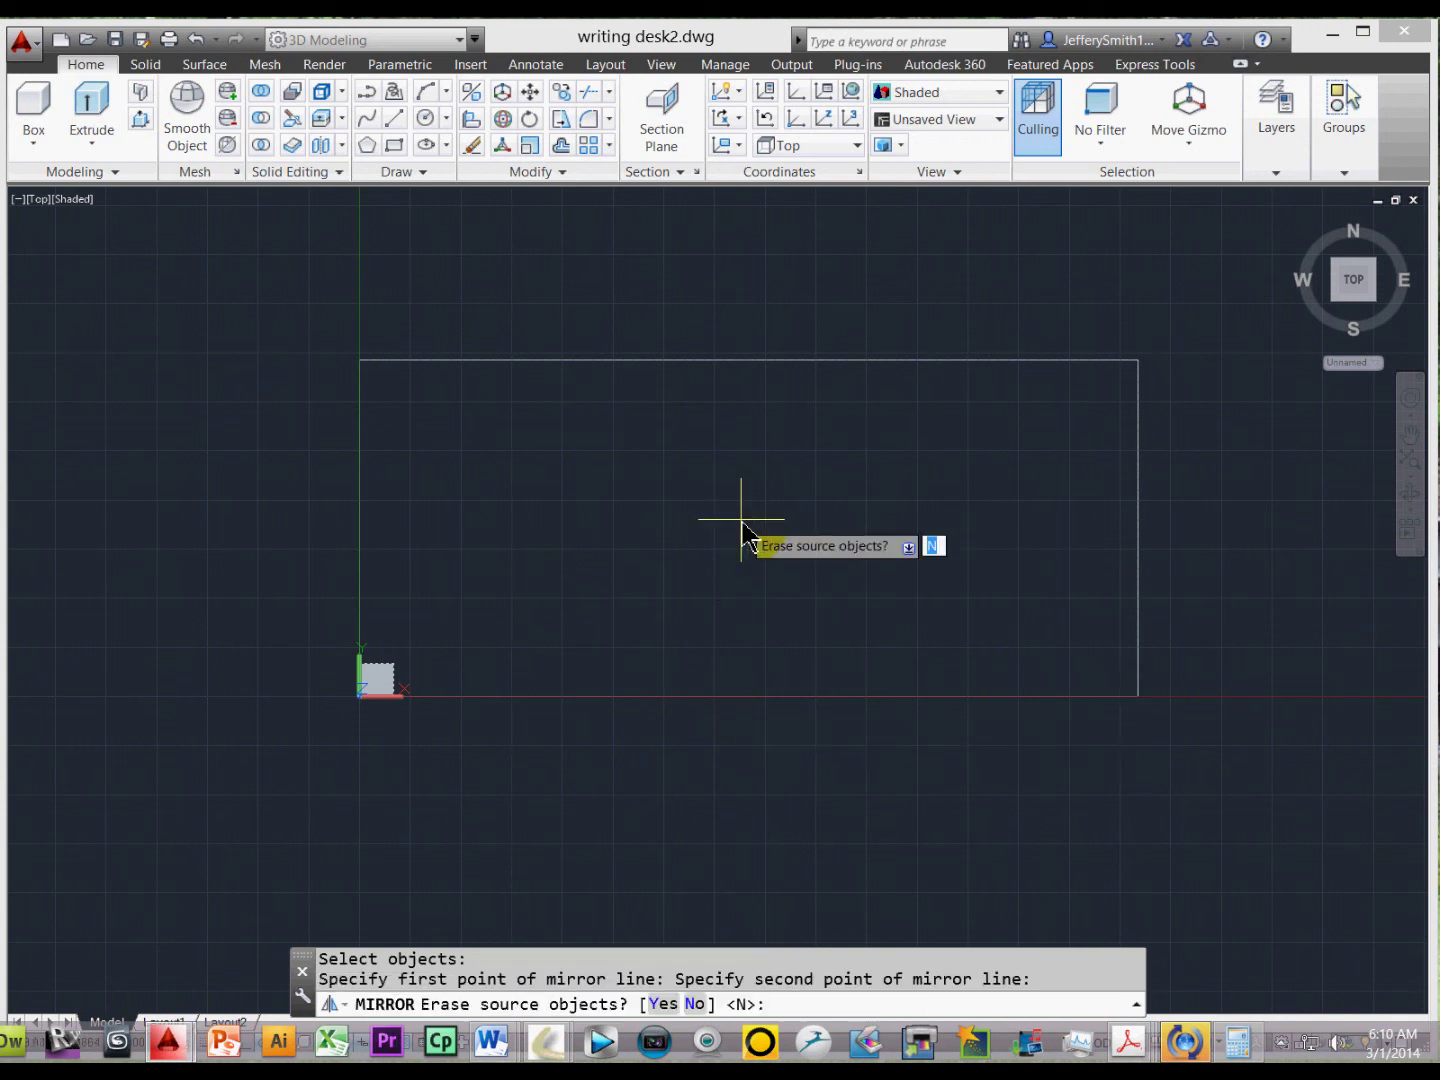
key("Return")
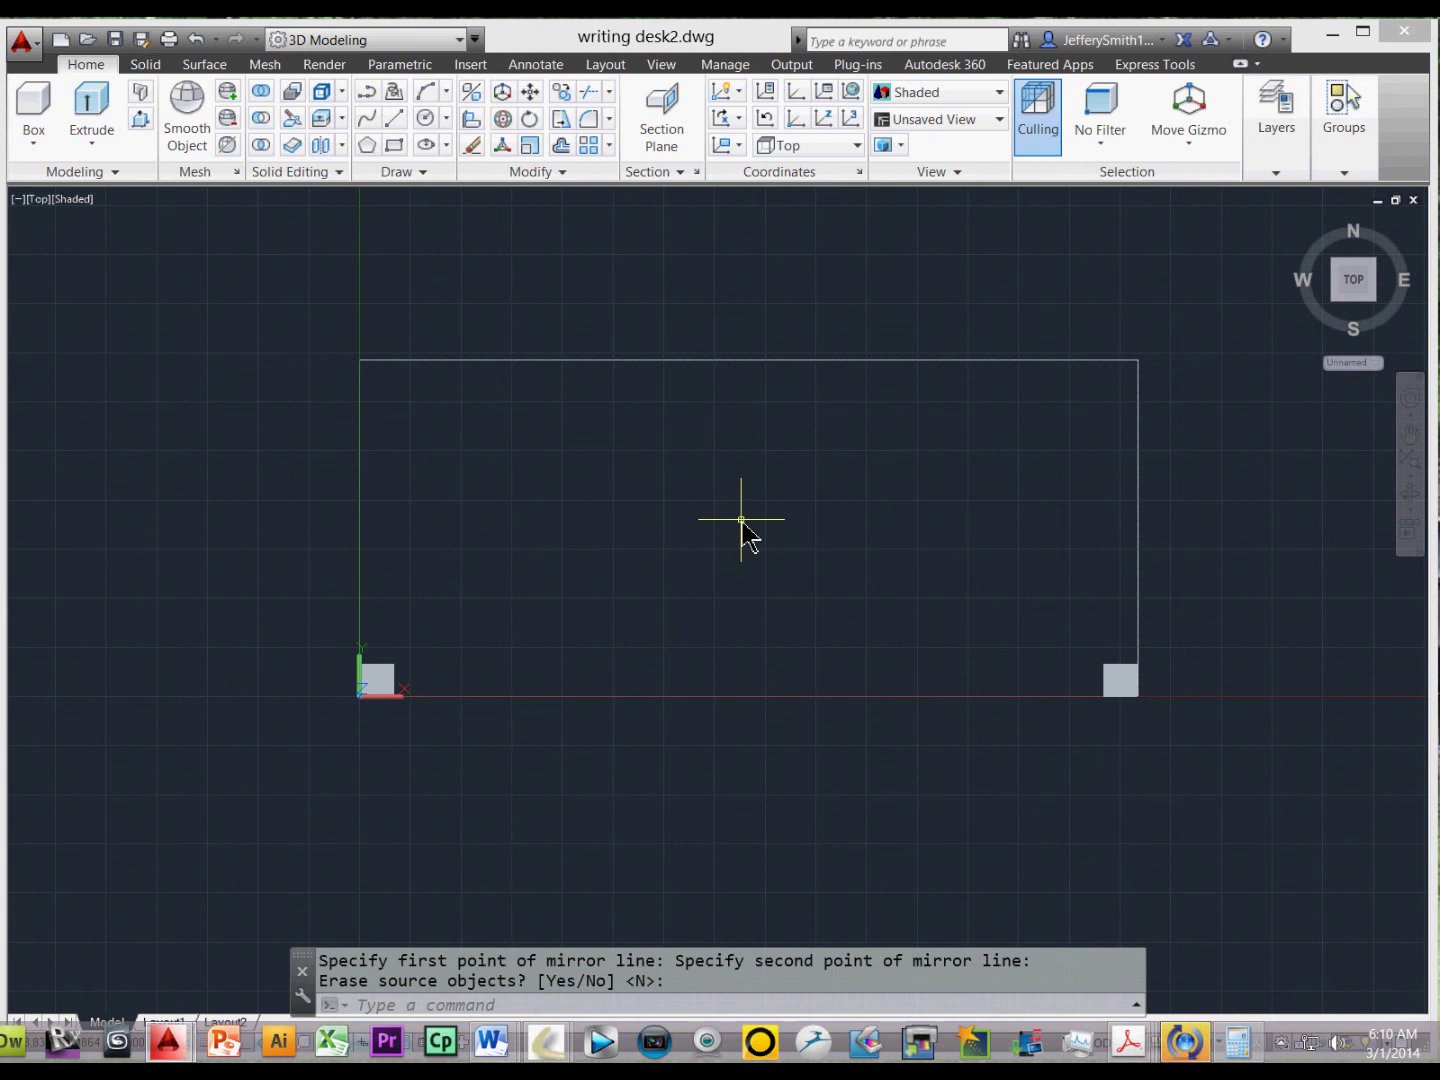
Step: Mirror both front legs about the horizontal centreline to fill the back corners
key("Return")
left_click(274, 581)
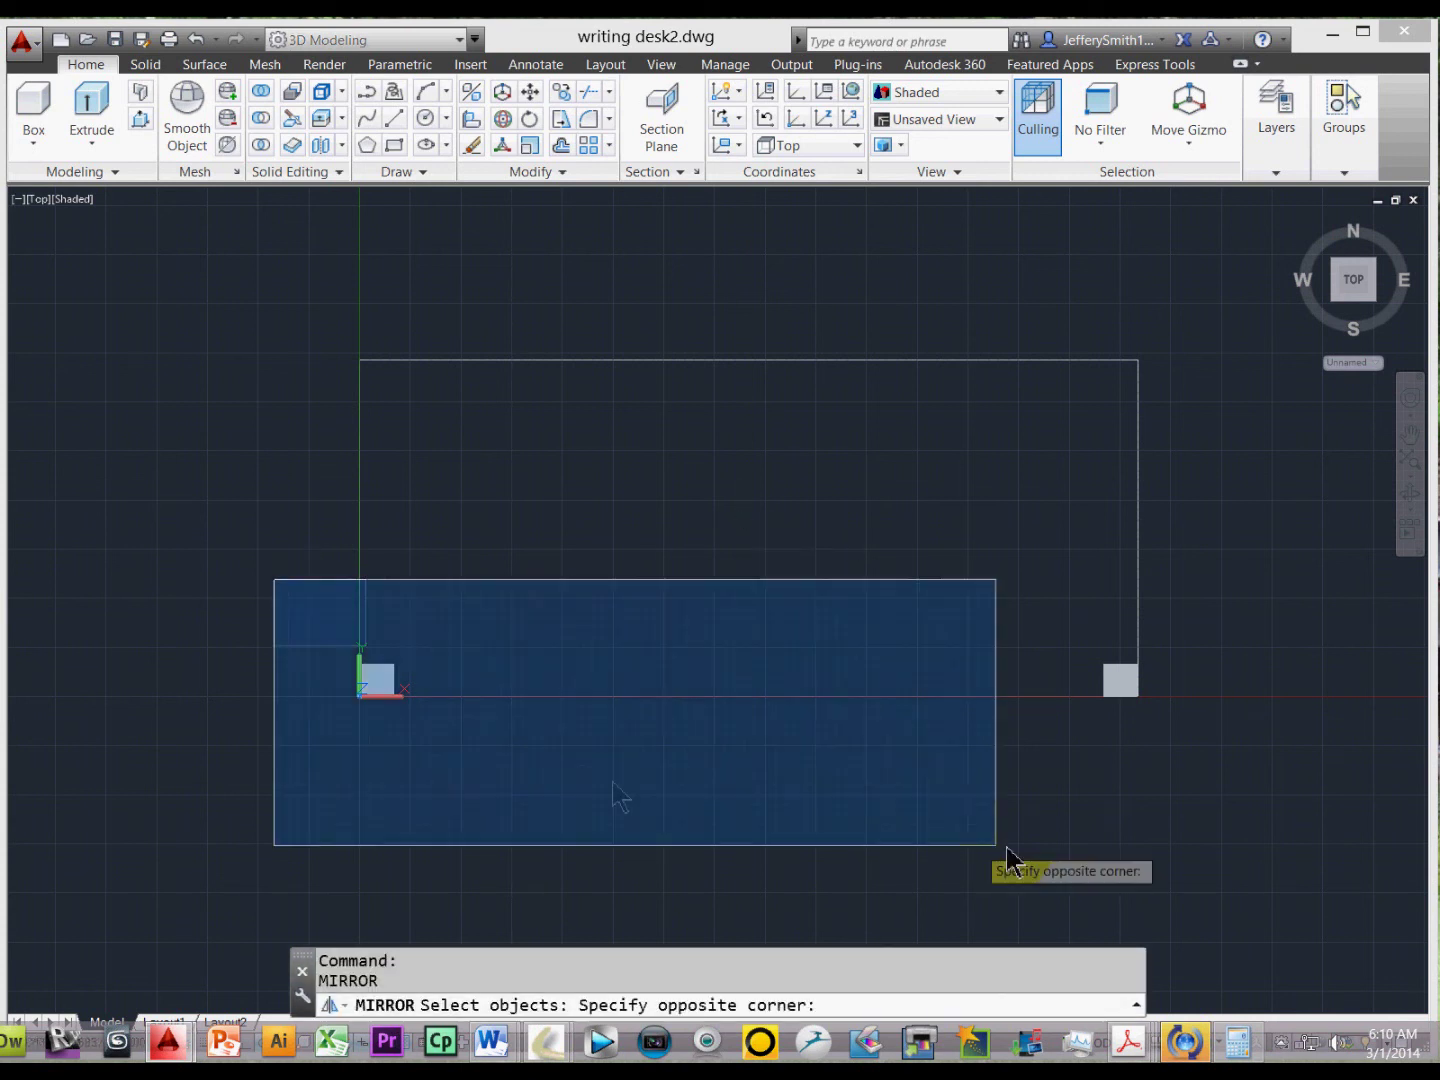
left_click(1291, 826)
key("Return")
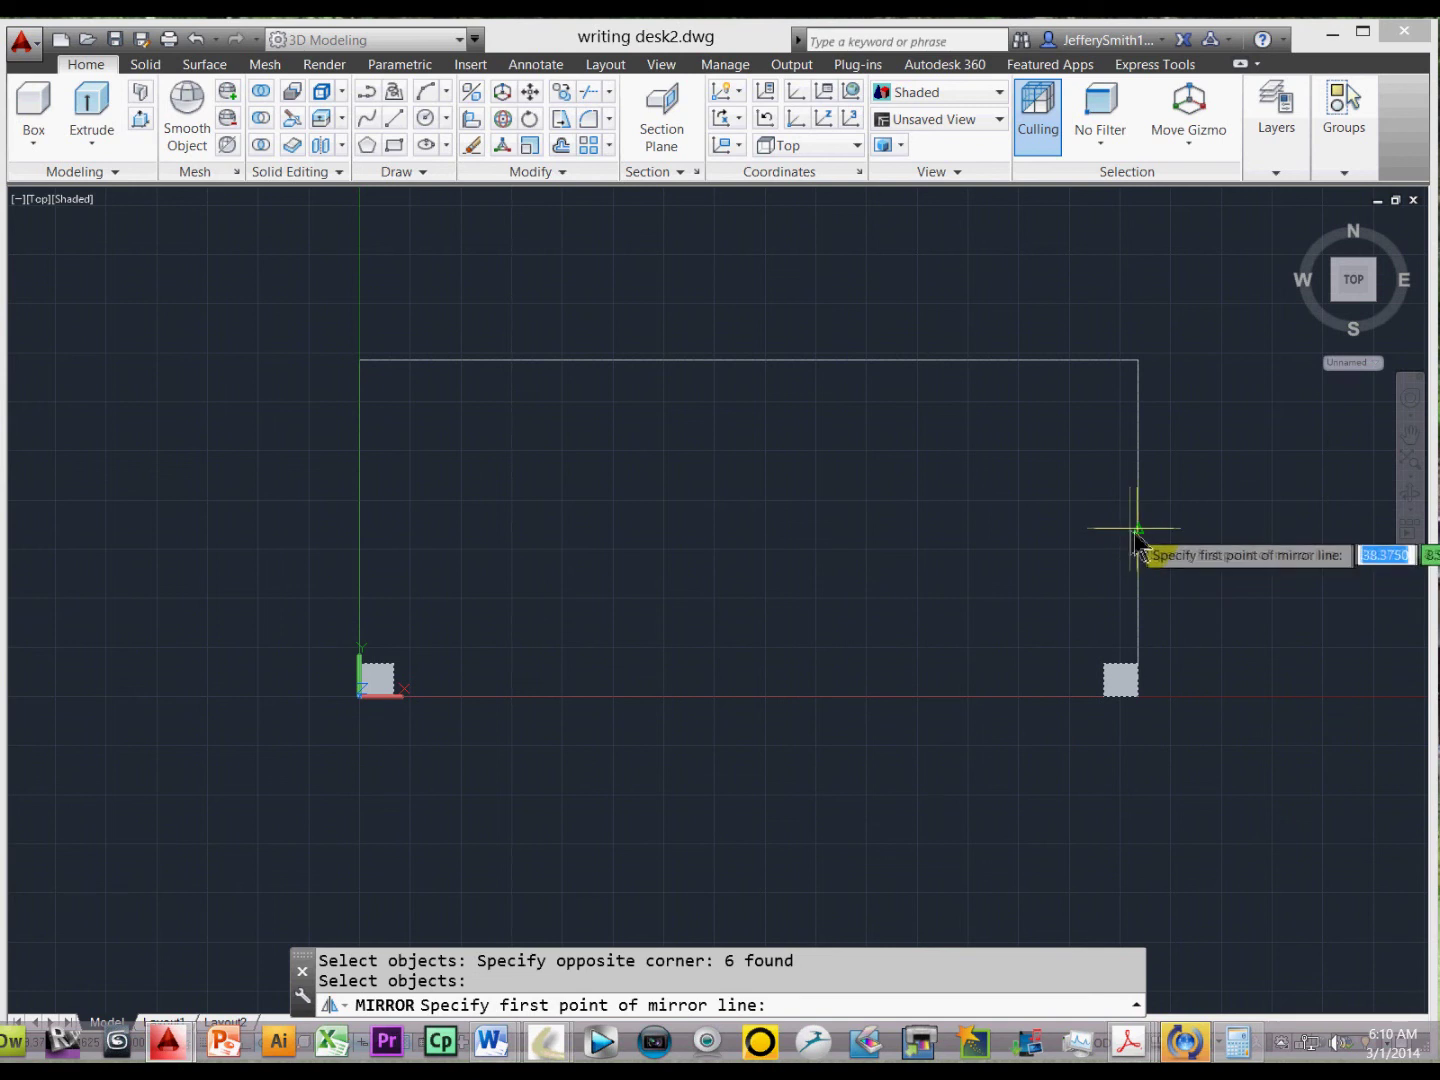
left_click(1139, 528)
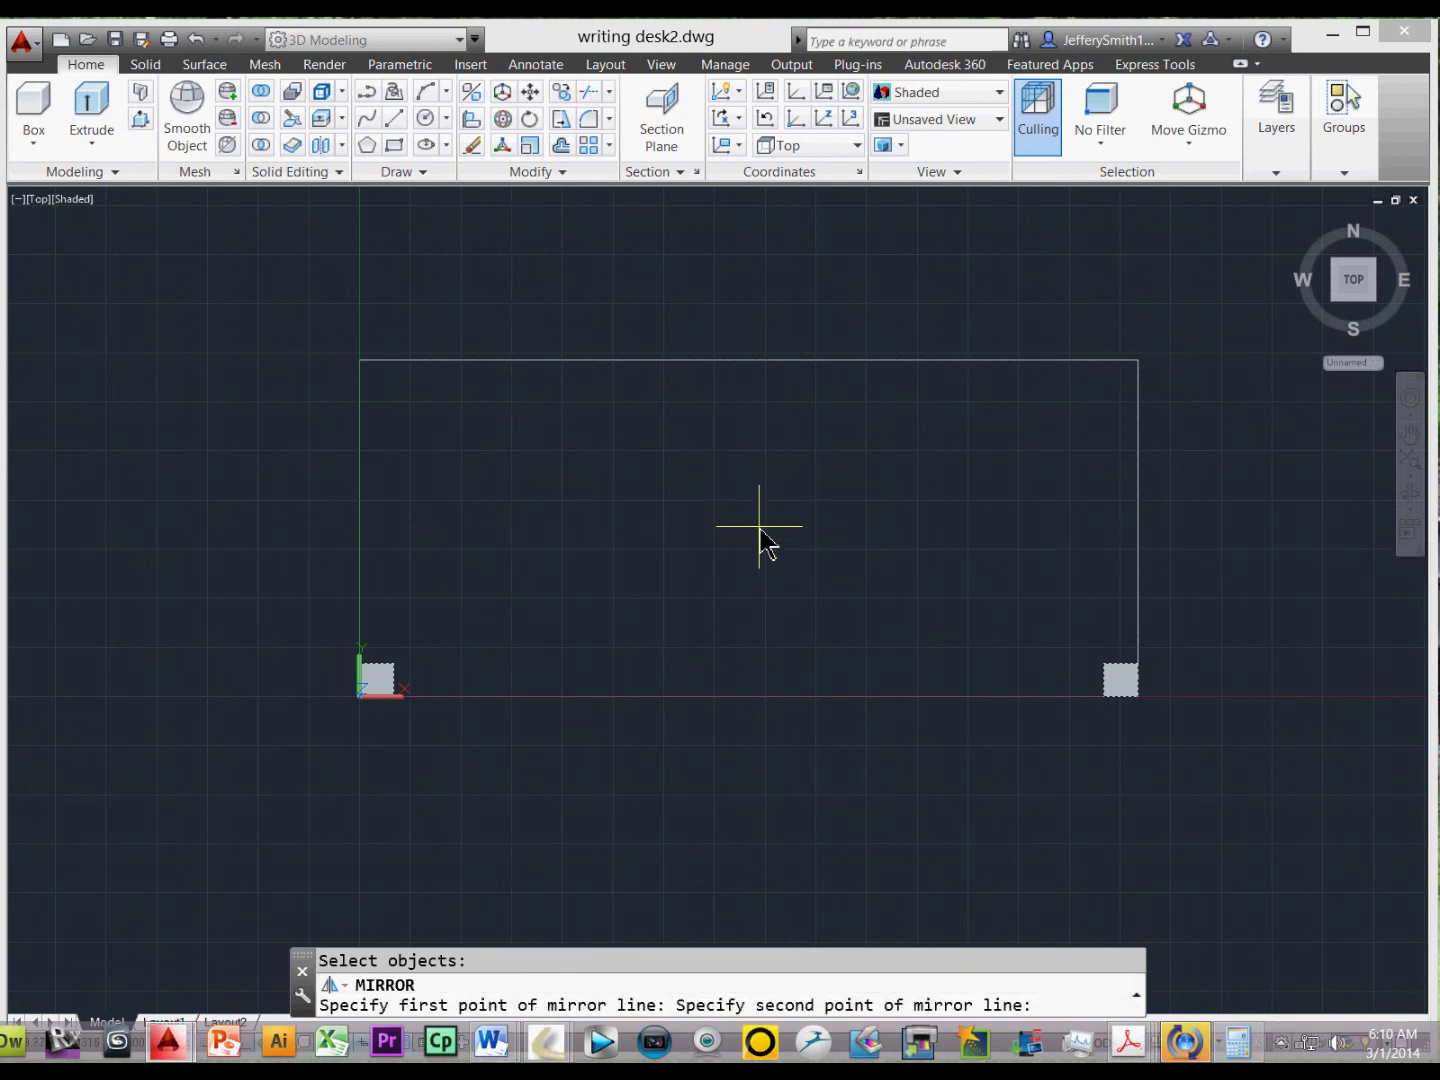
left_click(760, 524)
key("Return")
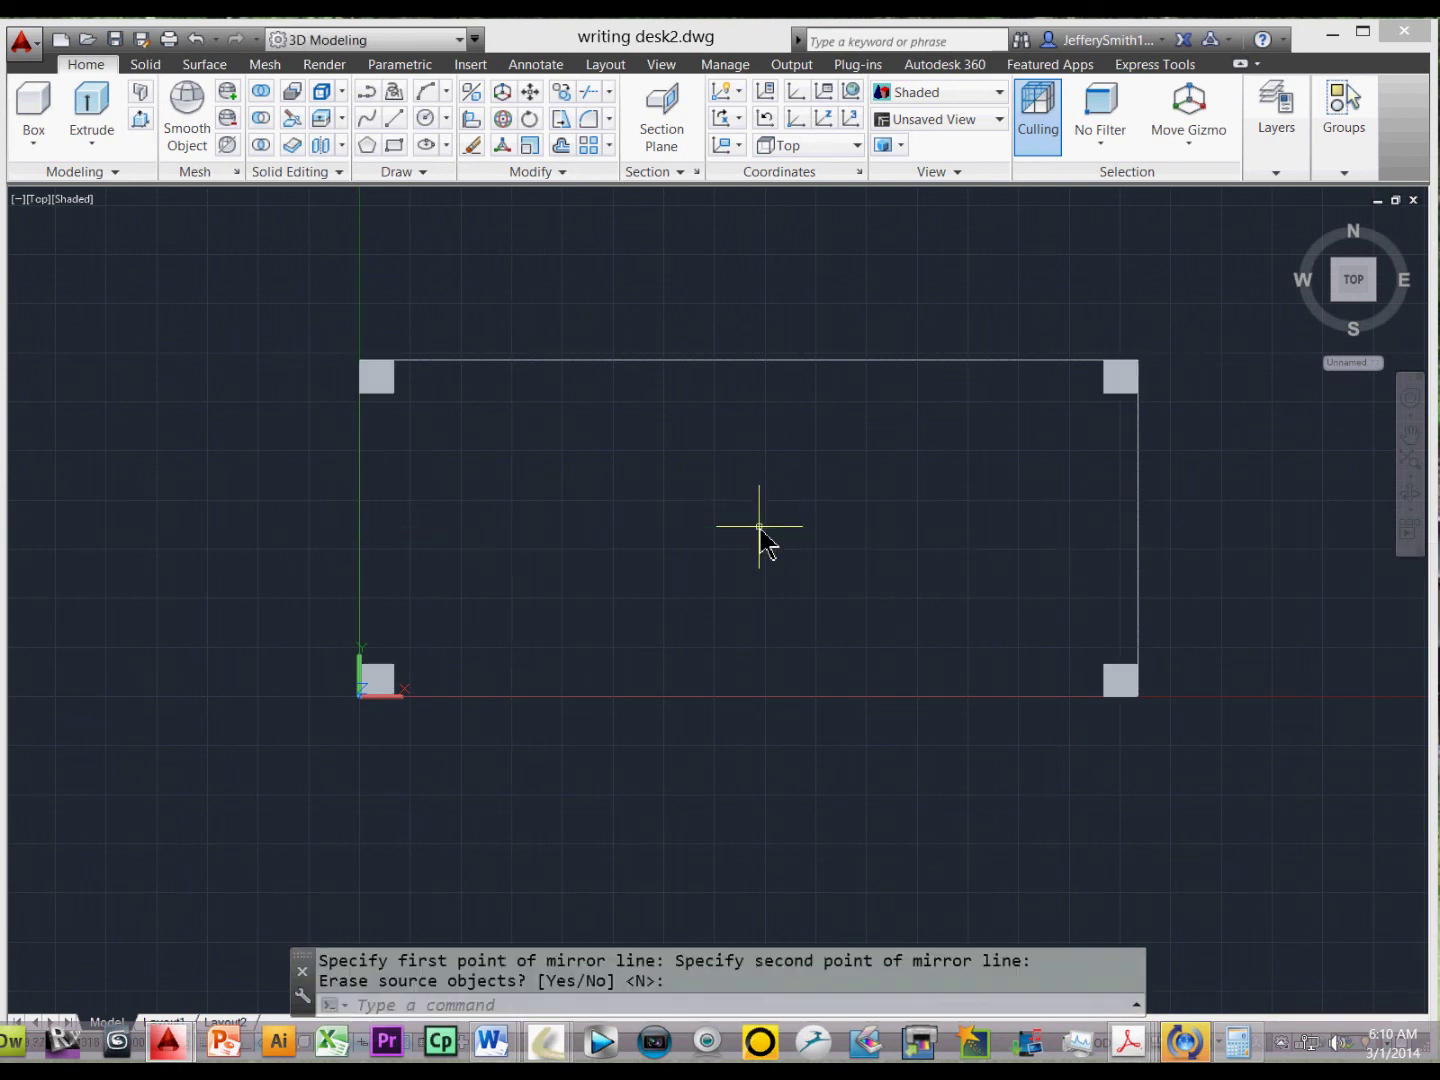
left_click(41, 201)
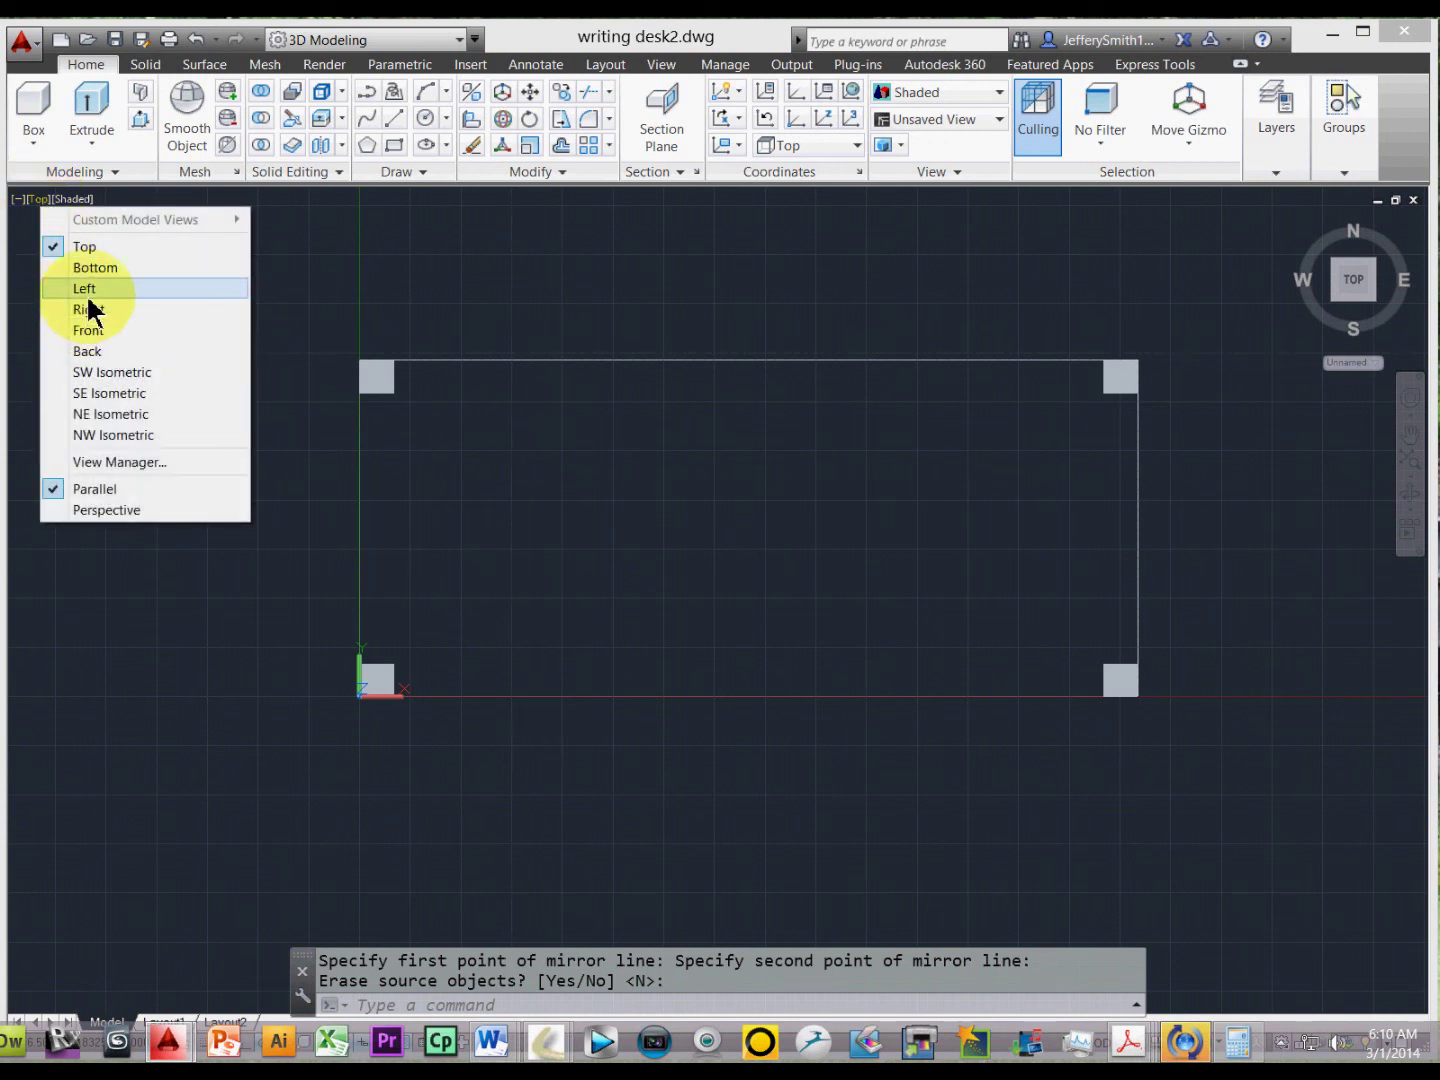
left_click(96, 331)
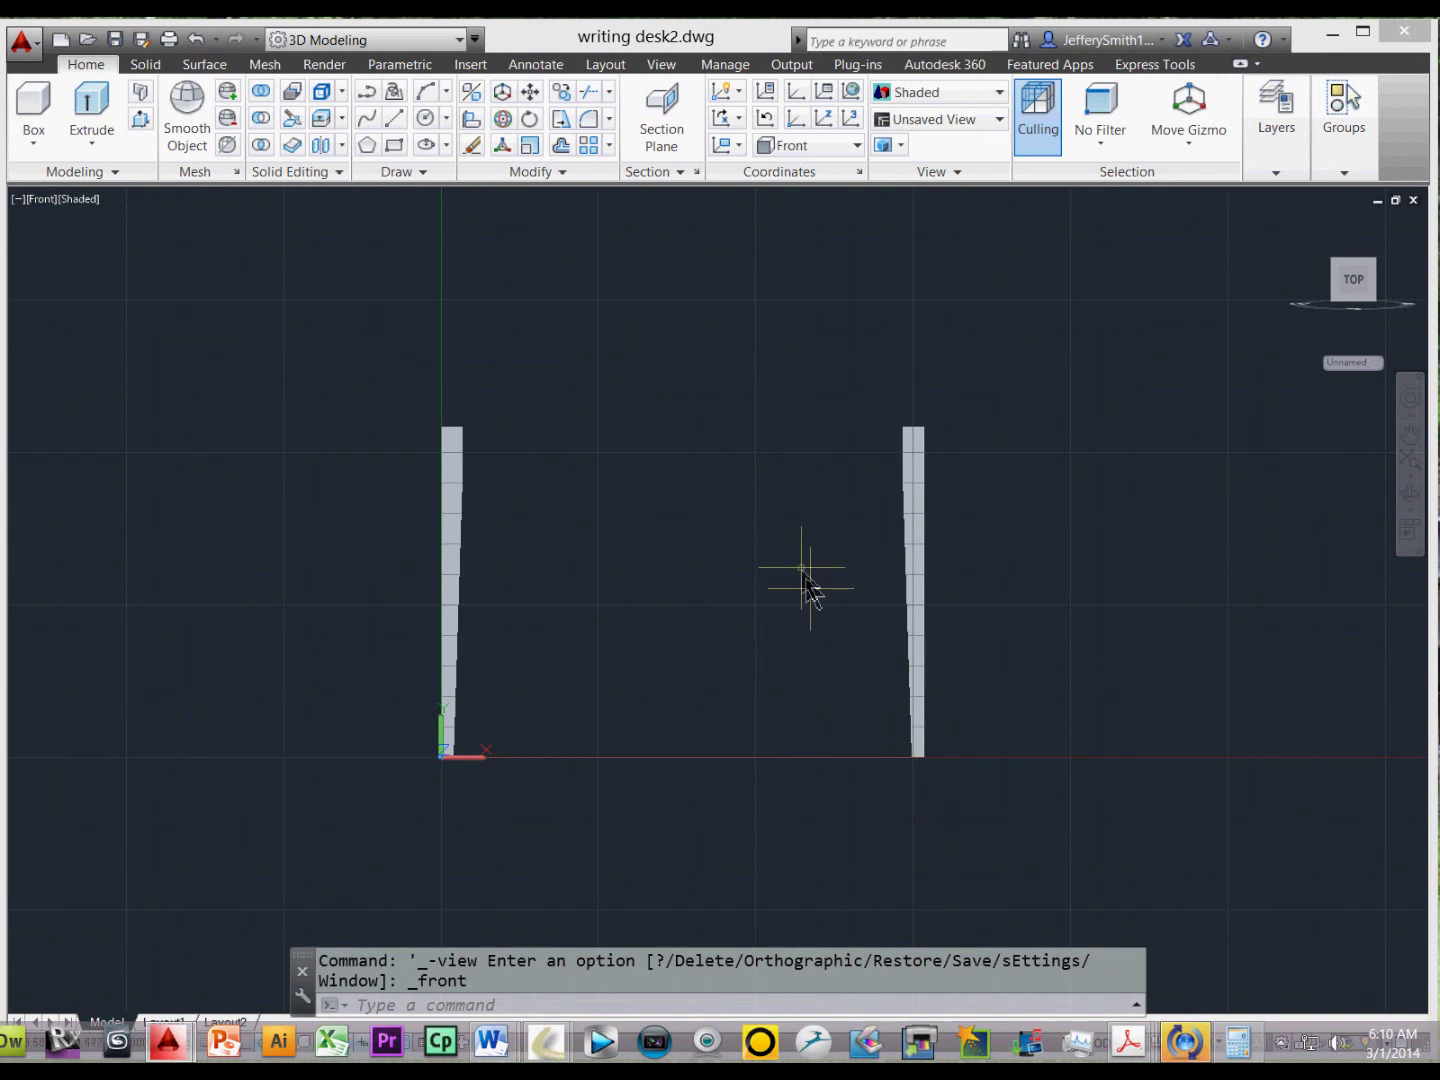
scroll(799, 566, "up", 2)
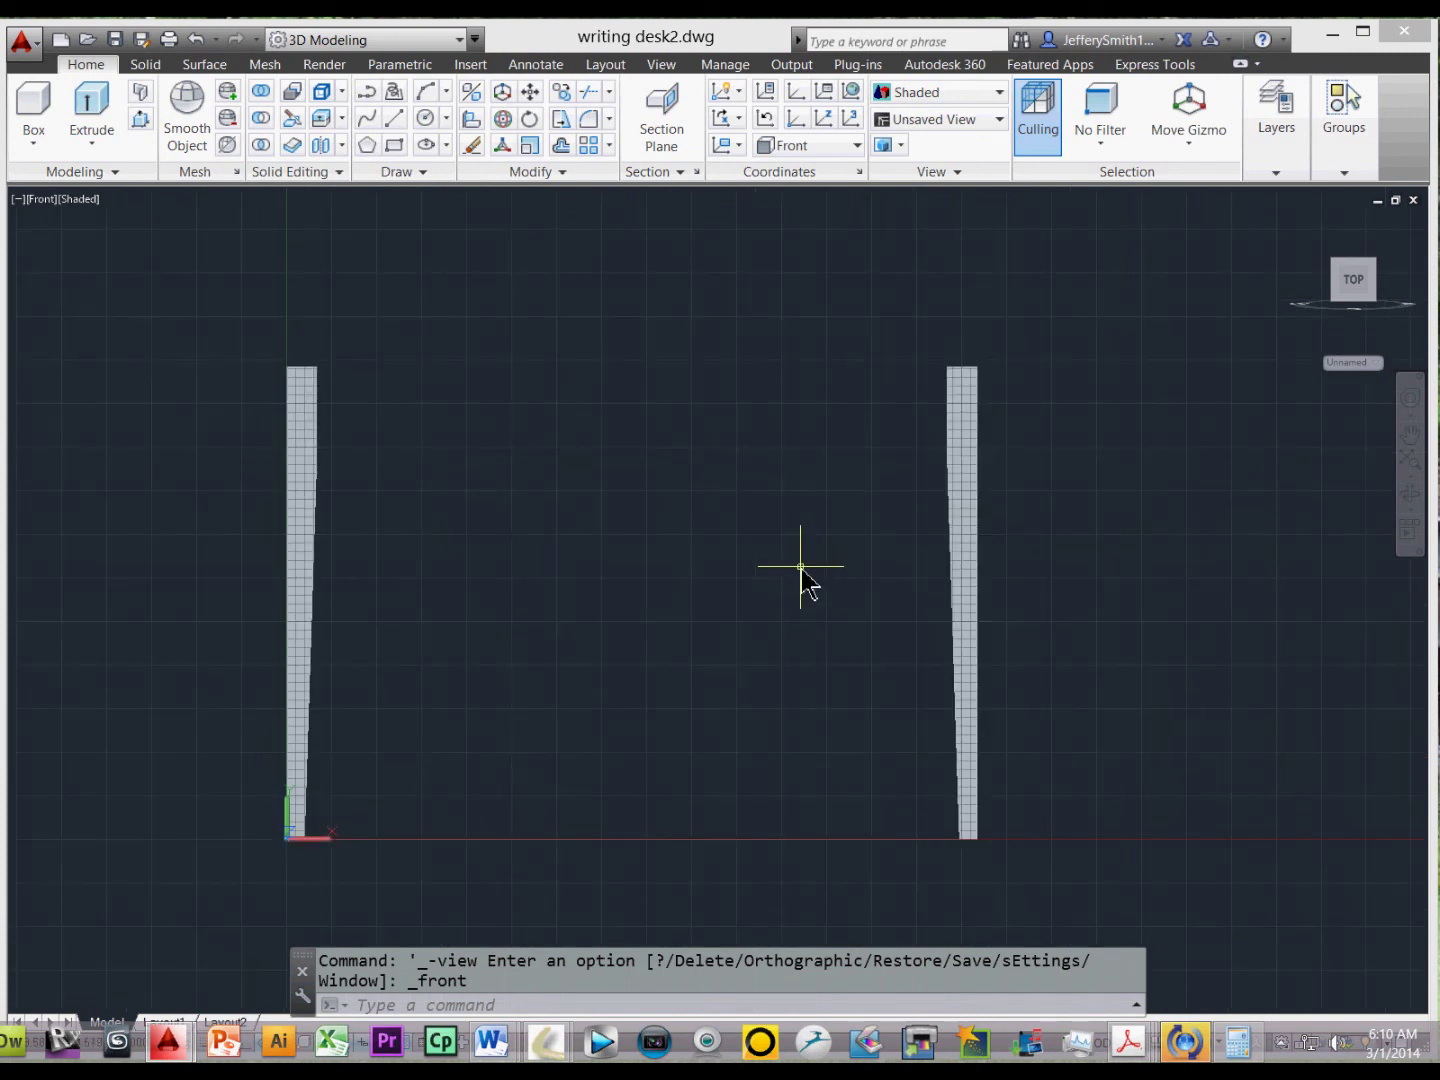
left_click(44, 202)
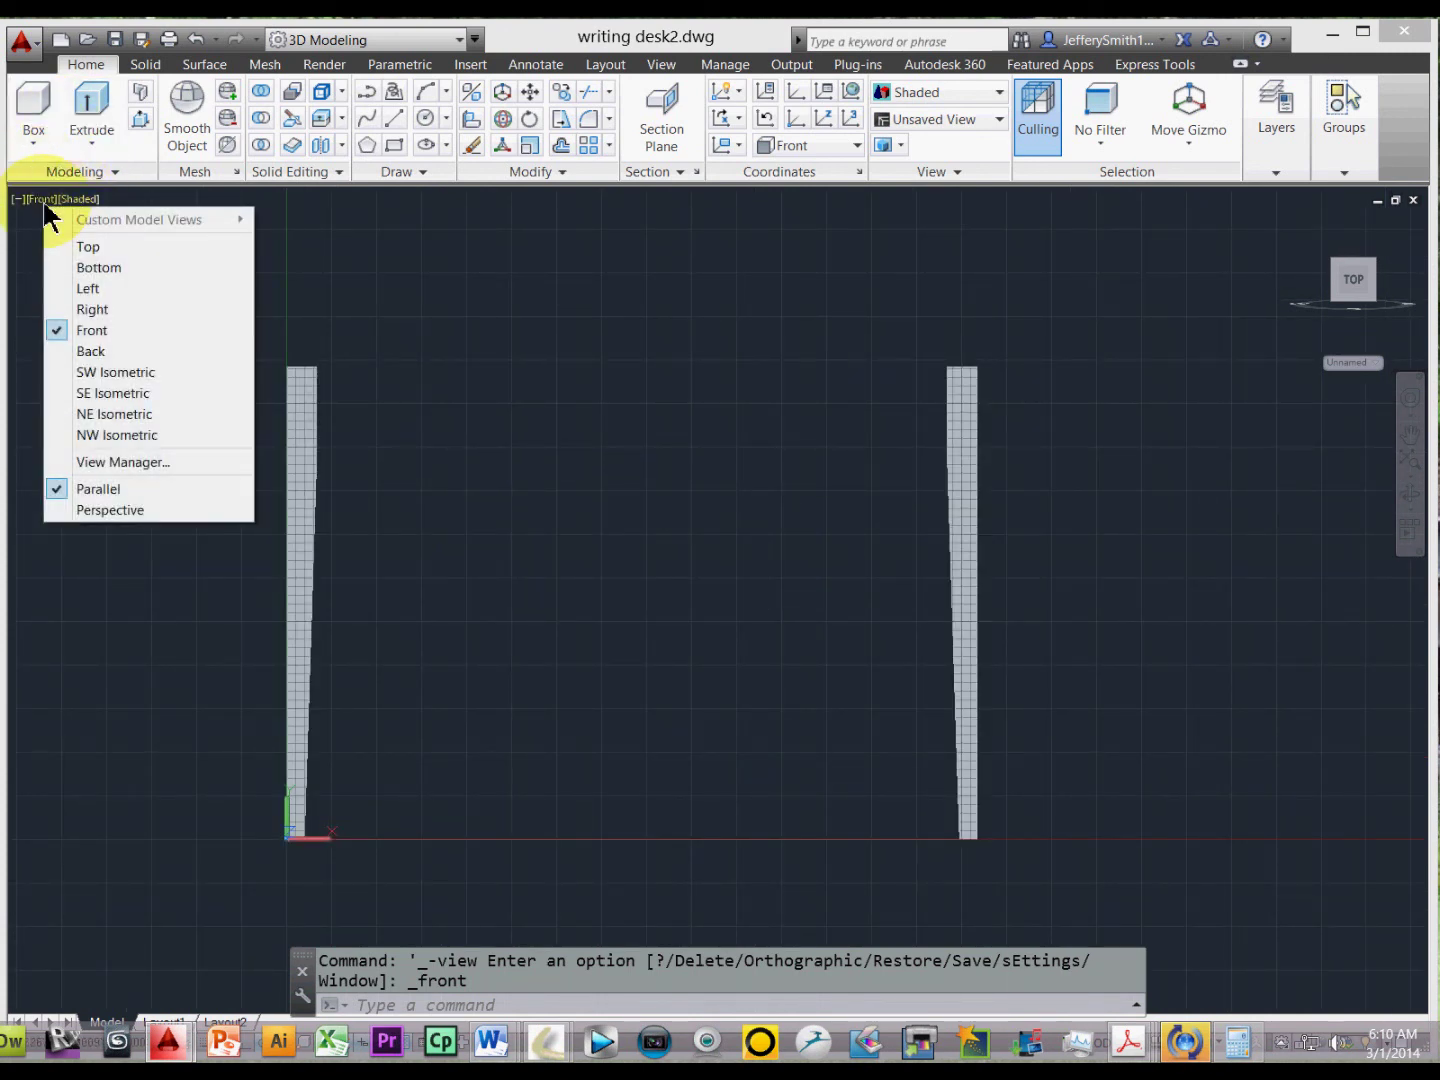
left_click(92, 306)
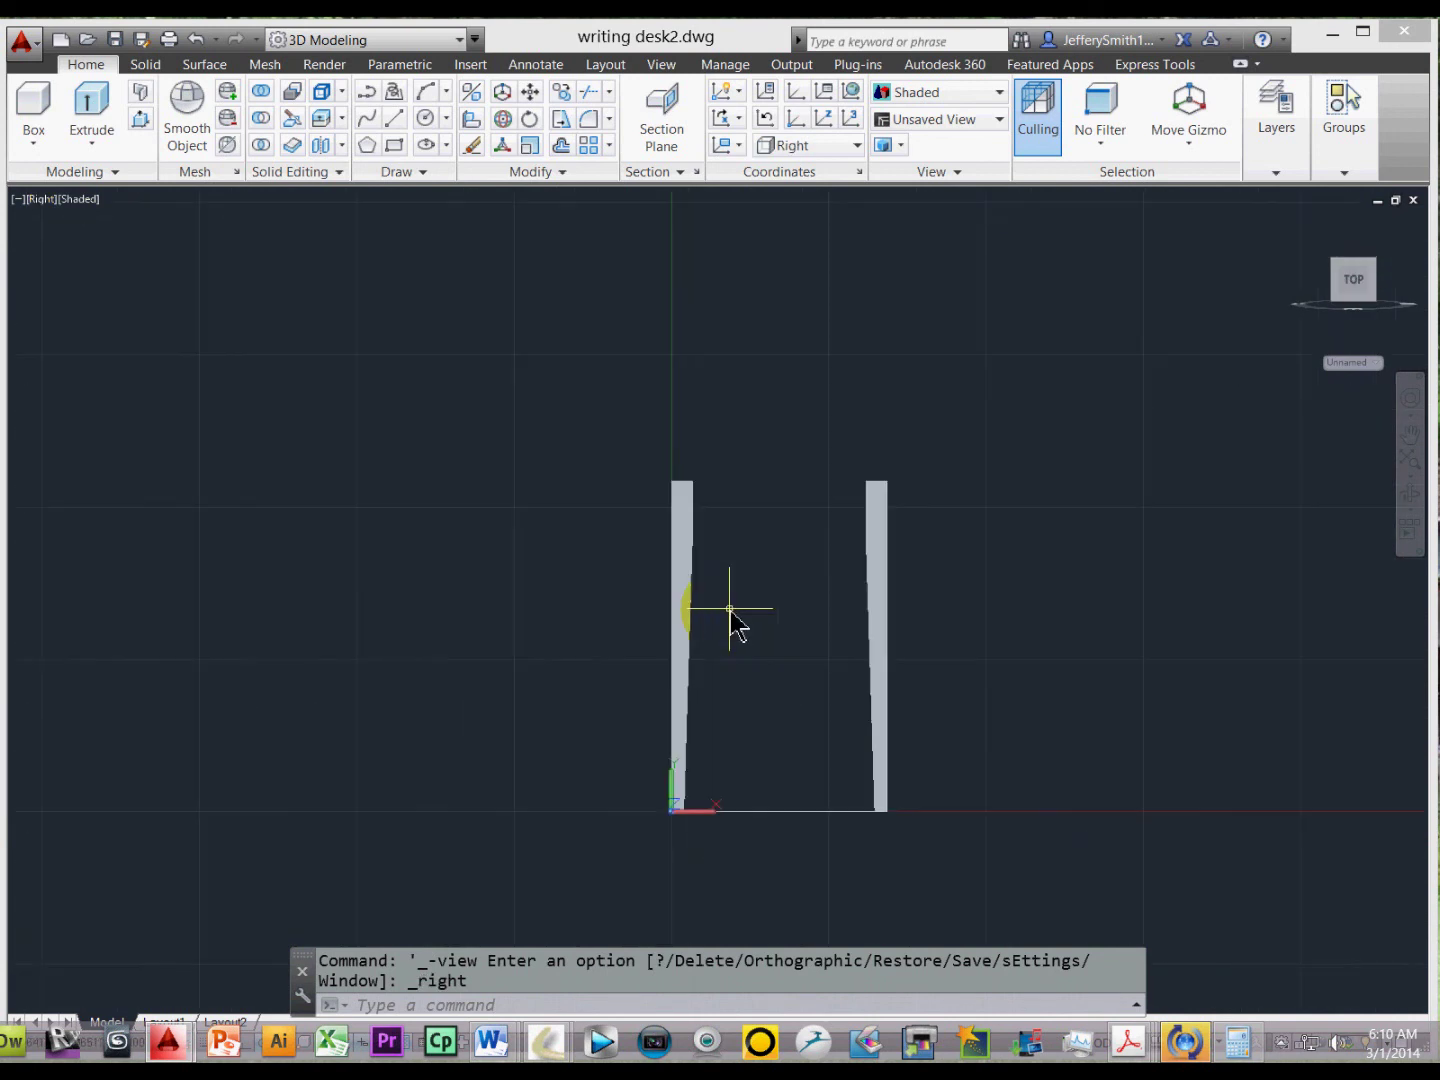
scroll(779, 625, "down", 2)
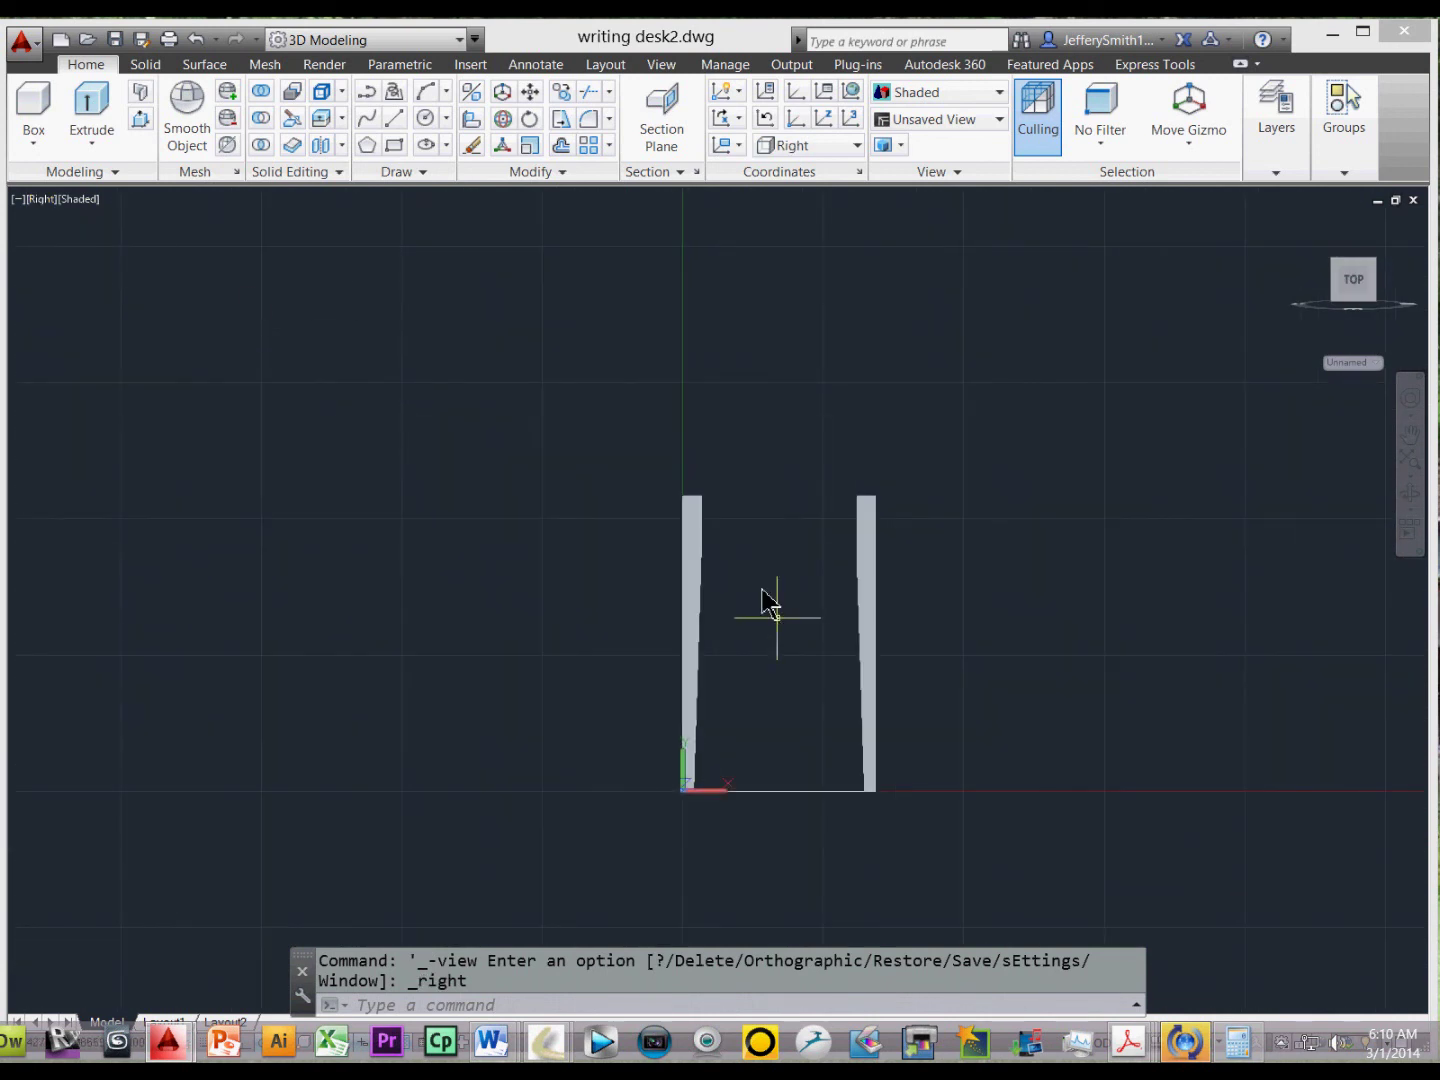
left_click(41, 201)
left_click(85, 248)
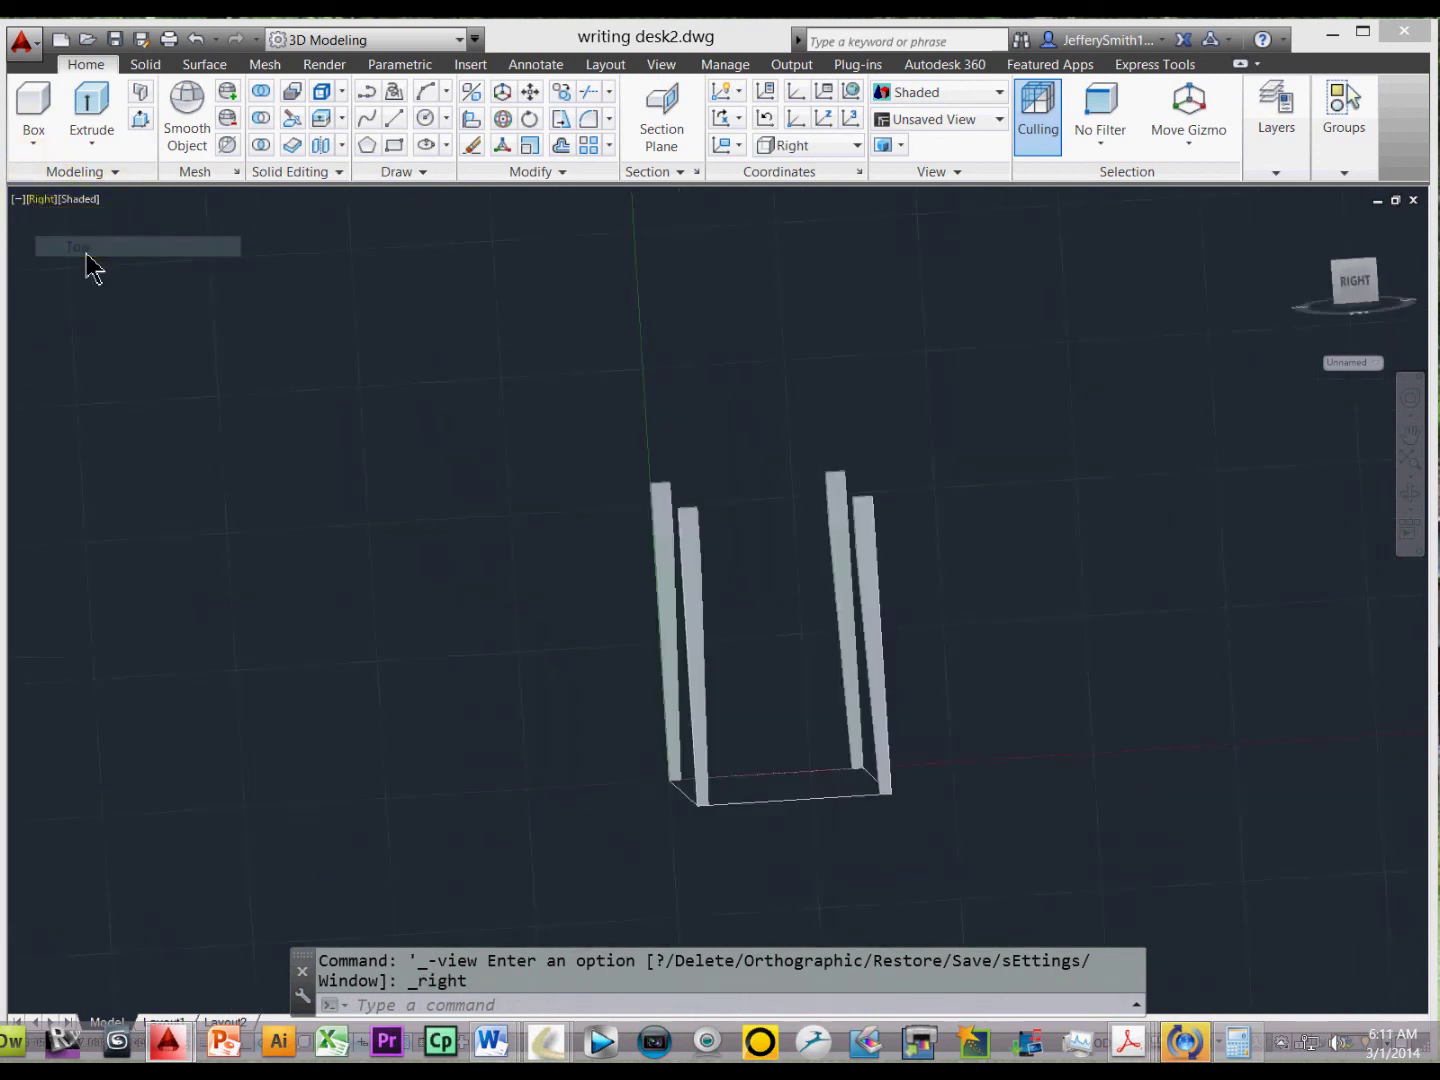